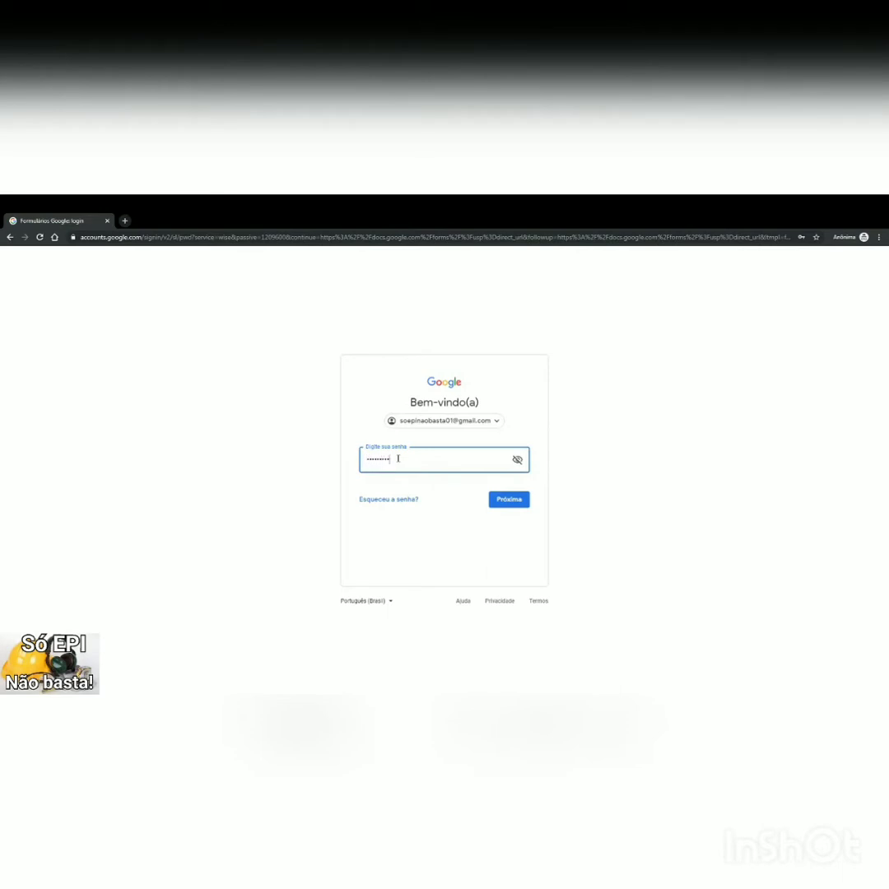
Step: Submit the account password to sign in and open forms.google.com
key("Return")
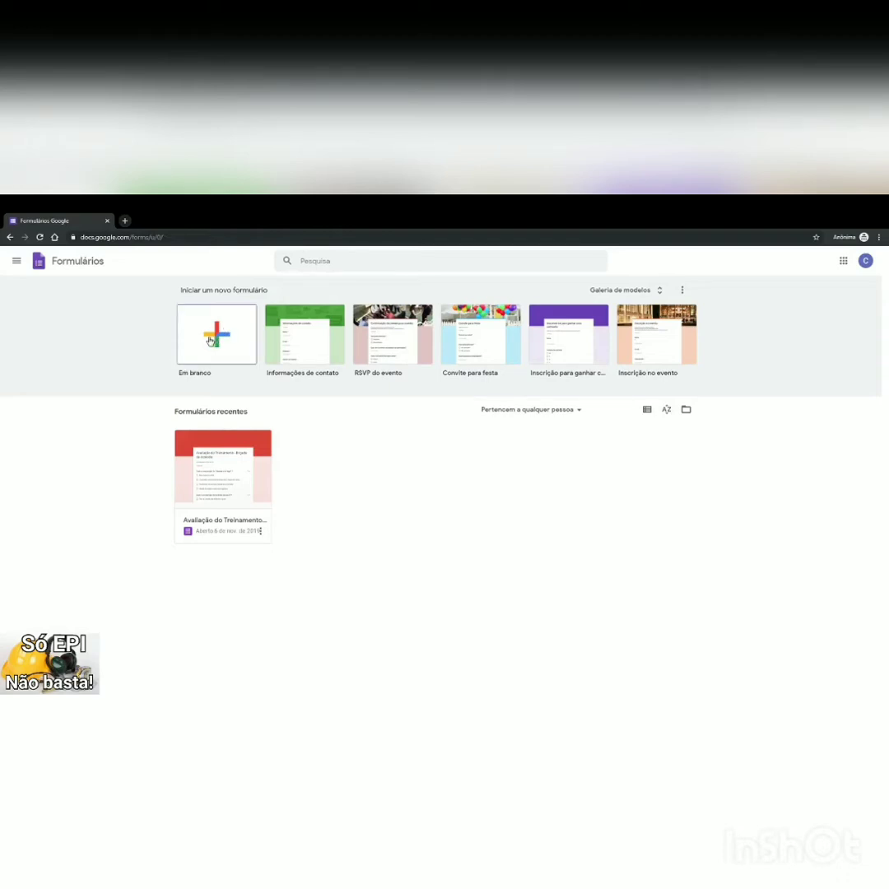
left_click(196, 237)
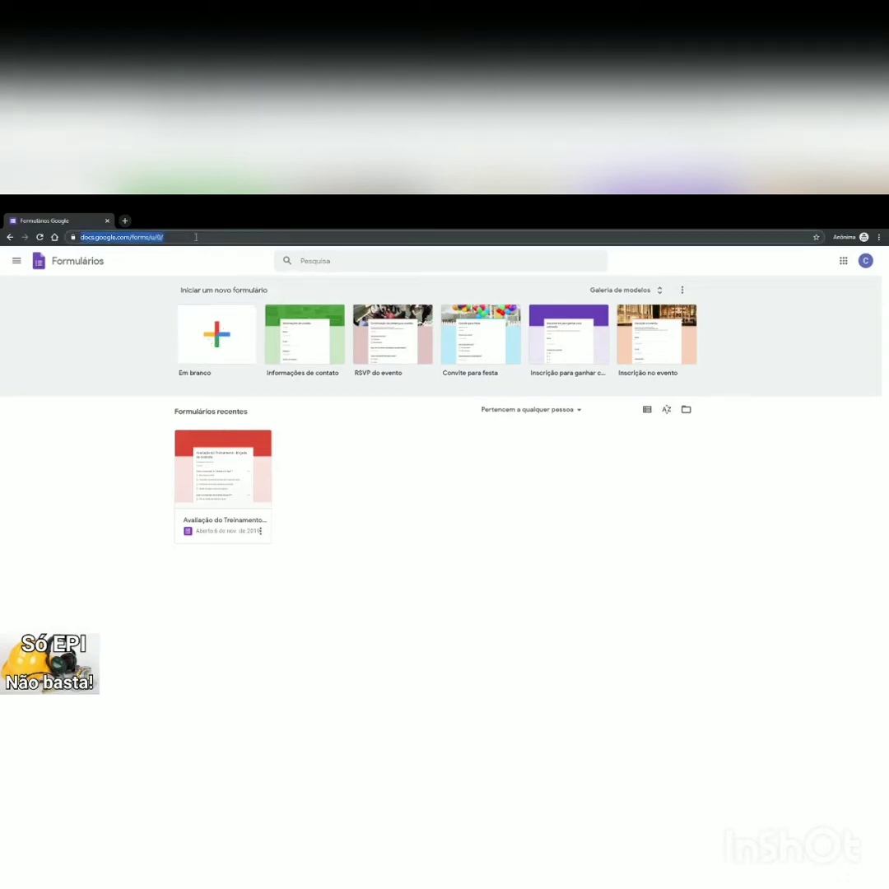
type("forms.g")
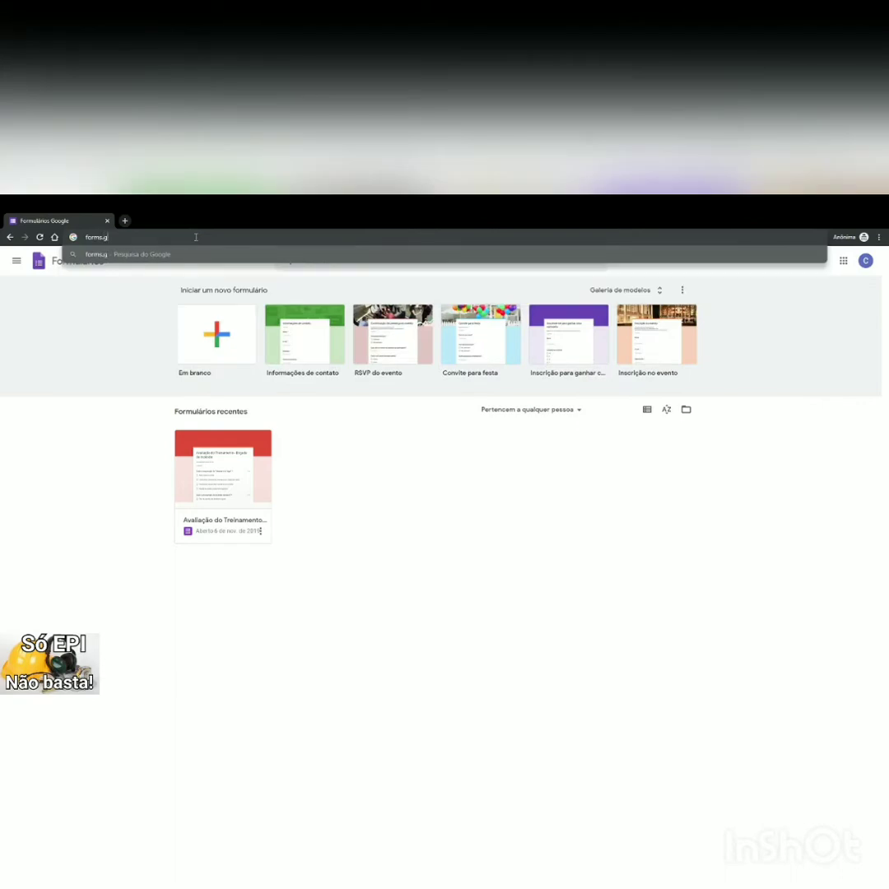
type("oogle.com")
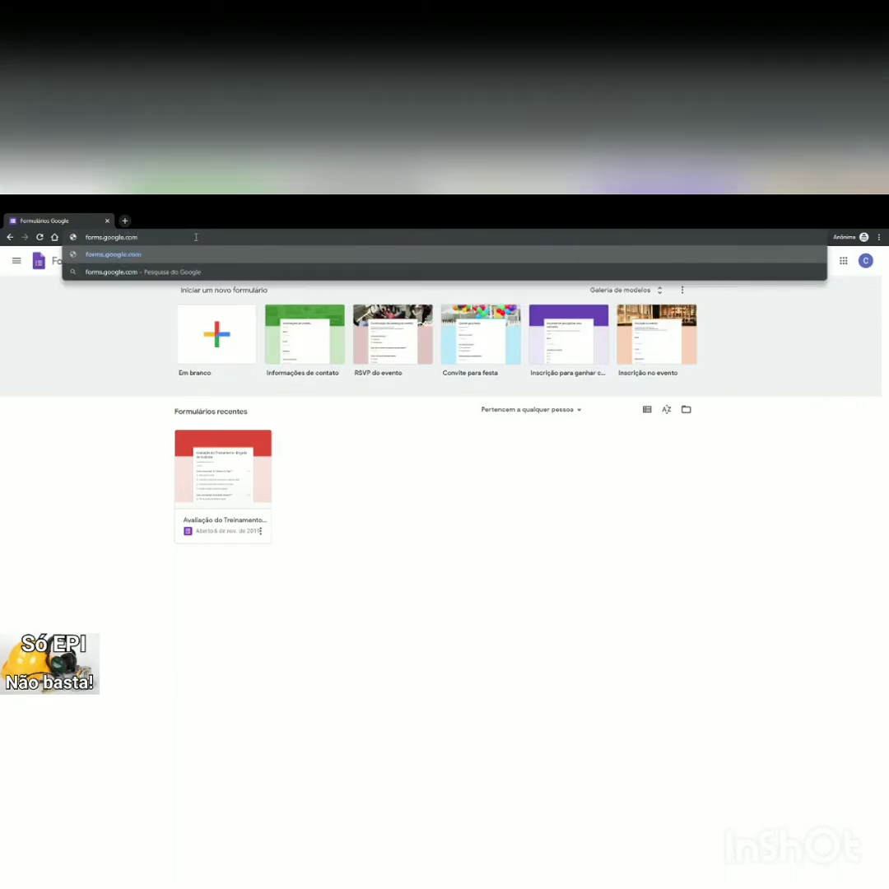
left_click_drag(196, 237, 76, 239)
key("Return")
Step: Create a blank form and look through its responses section and general settings without changing them
left_click(206, 336)
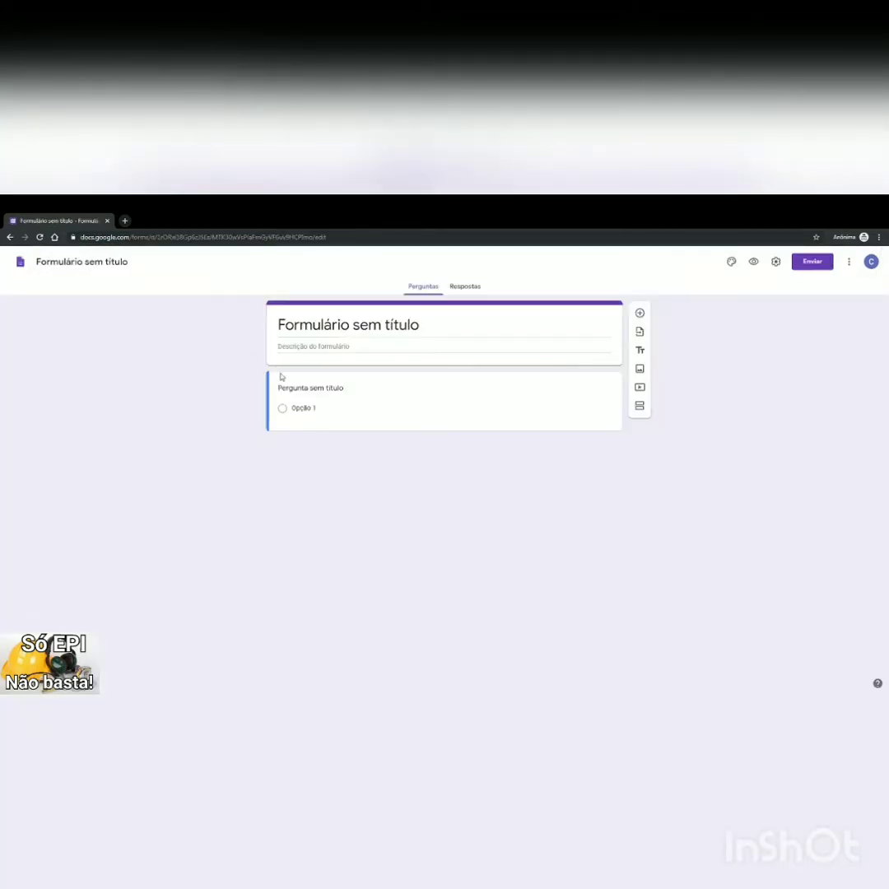
left_click(466, 286)
left_click(775, 262)
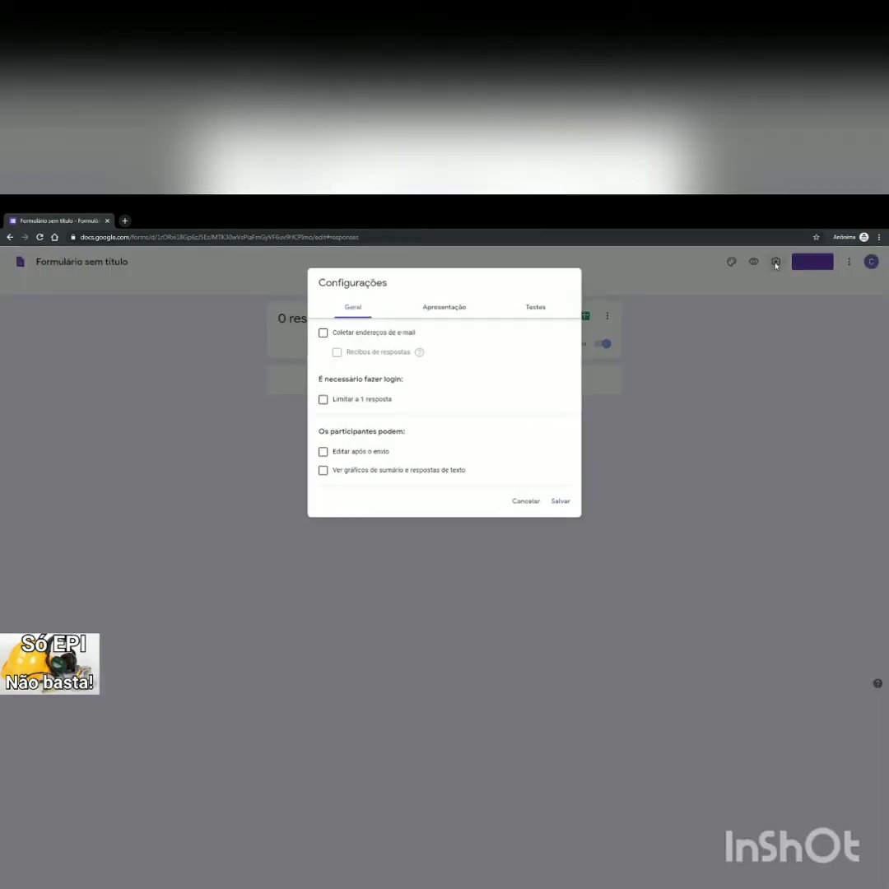
left_click(525, 501)
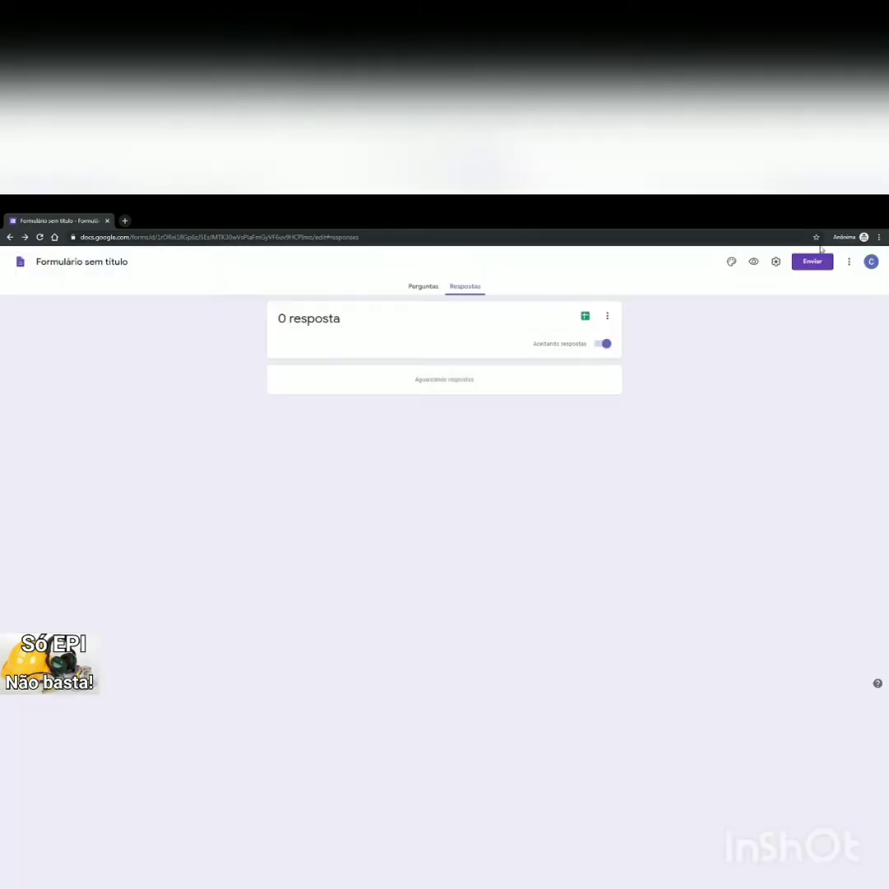
Step: Turn the form into a test in its settings, with grades released "Posteriormente, depois da revisão manual"
left_click(776, 263)
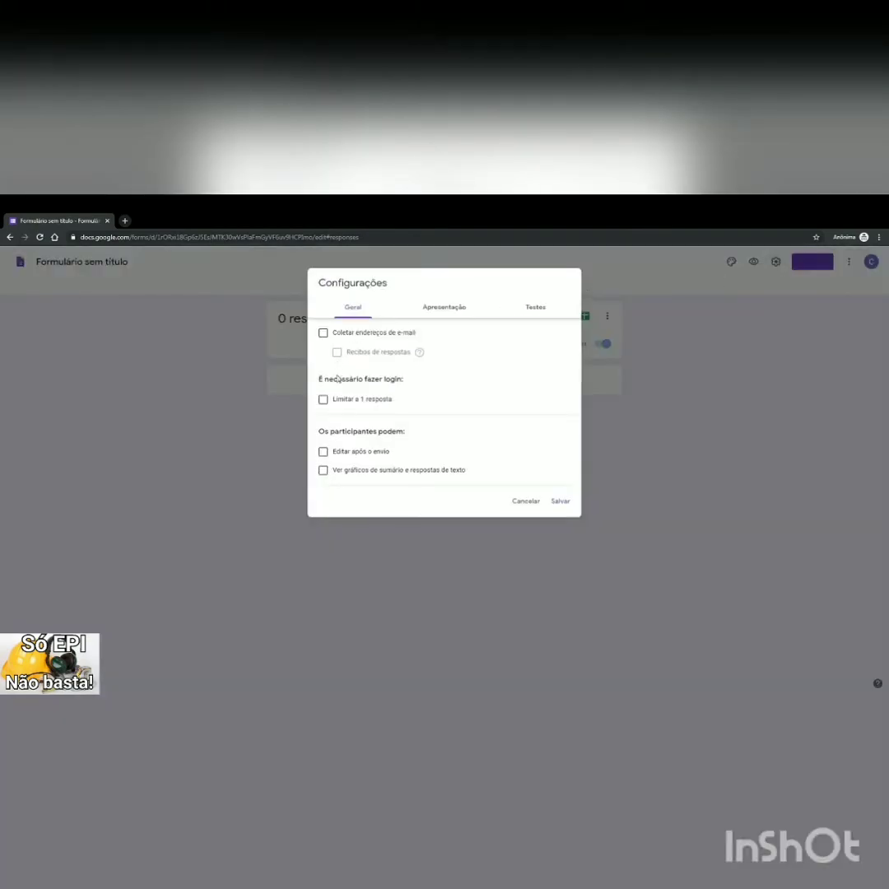
left_click(341, 403)
left_click(341, 403)
left_click(531, 312)
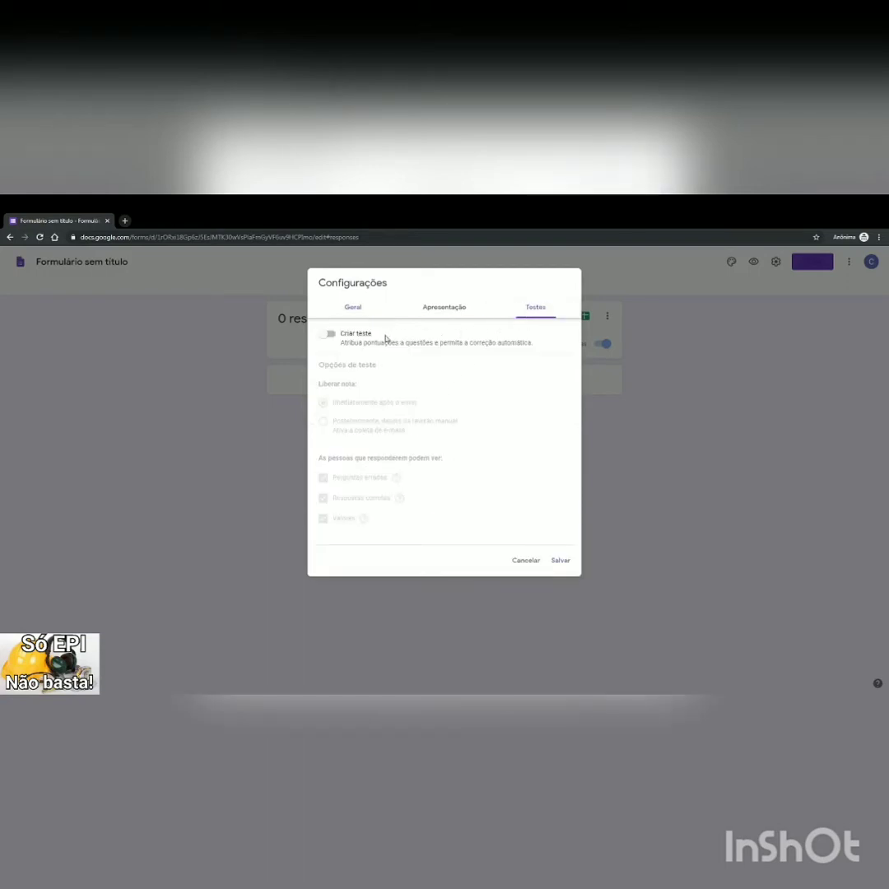
left_click(329, 337)
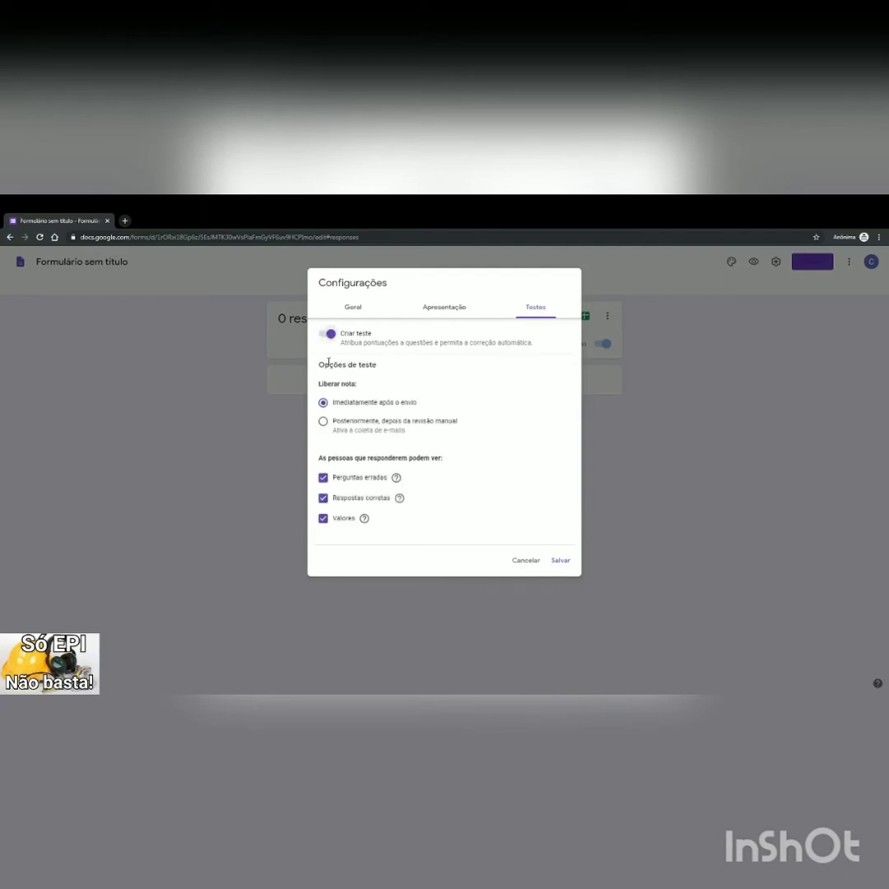
left_click(323, 421)
left_click(322, 404)
left_click(323, 422)
Step: Enable the progress bar and shuffled question order, set the confirmation message to "Sua avaliação foi finalizada com sucesso!", and save the settings
left_click(448, 305)
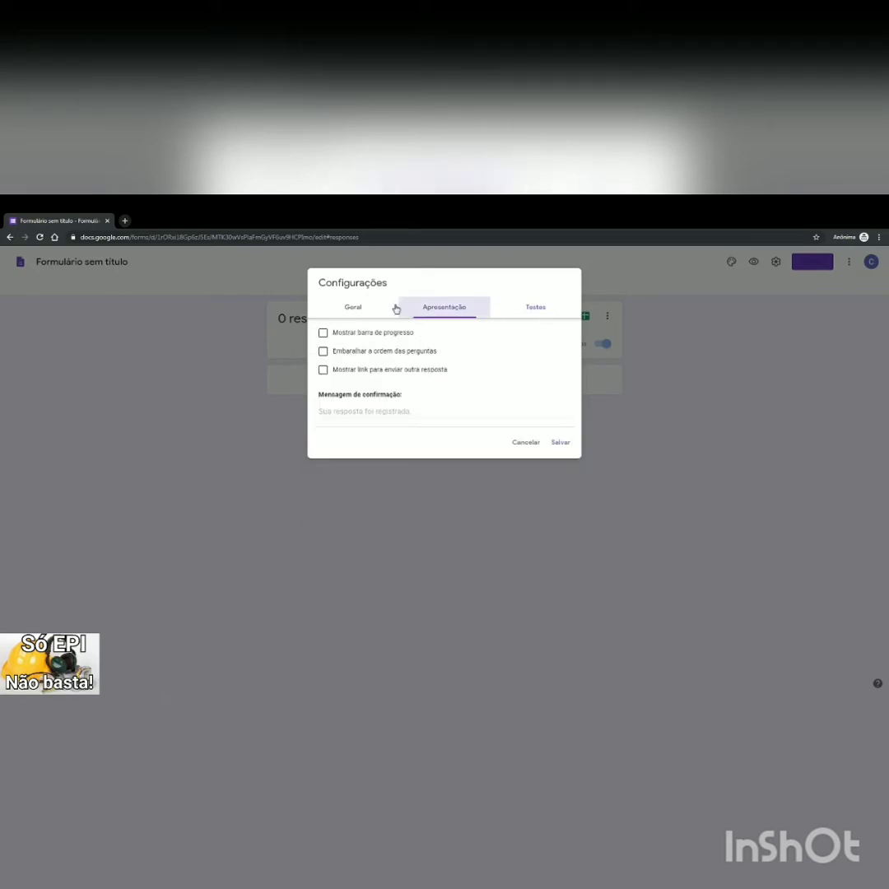
left_click(324, 333)
left_click(345, 354)
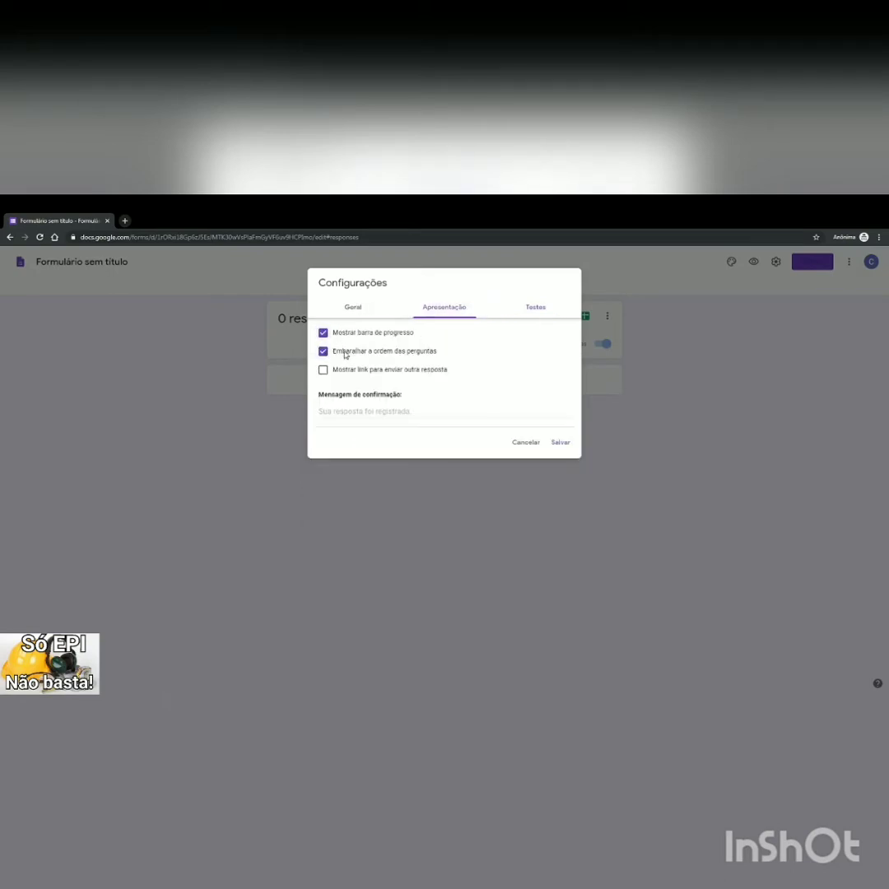
left_click(354, 417)
type("Su")
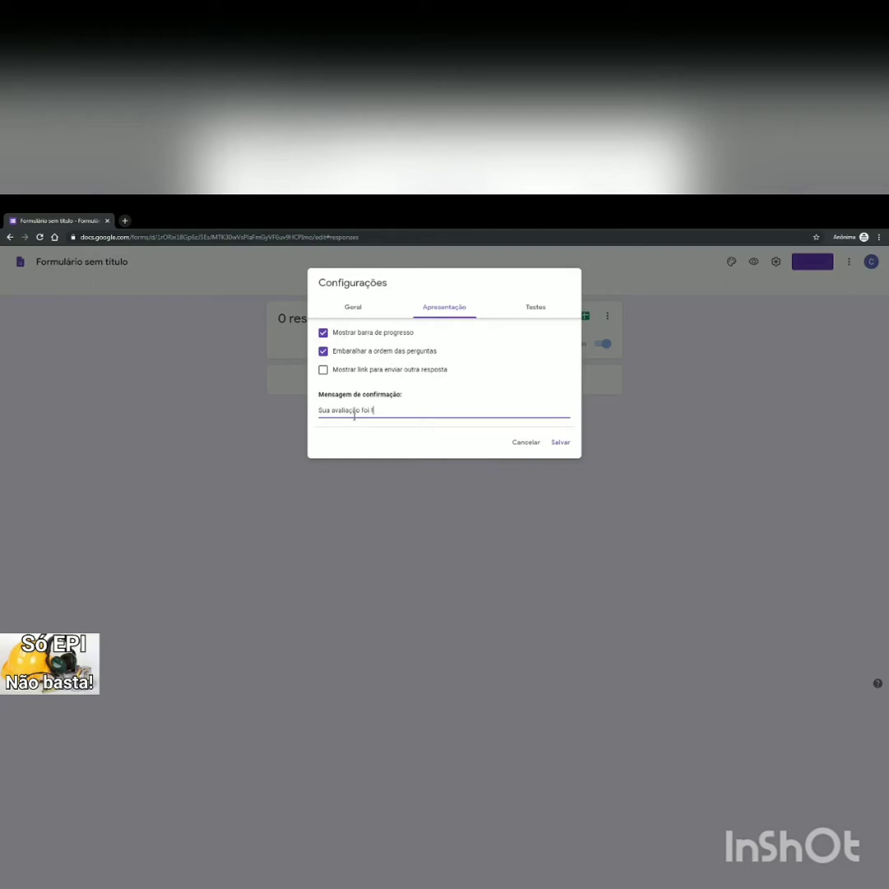
type("a avaliação foi finalizada com sucesso!")
left_click(355, 311)
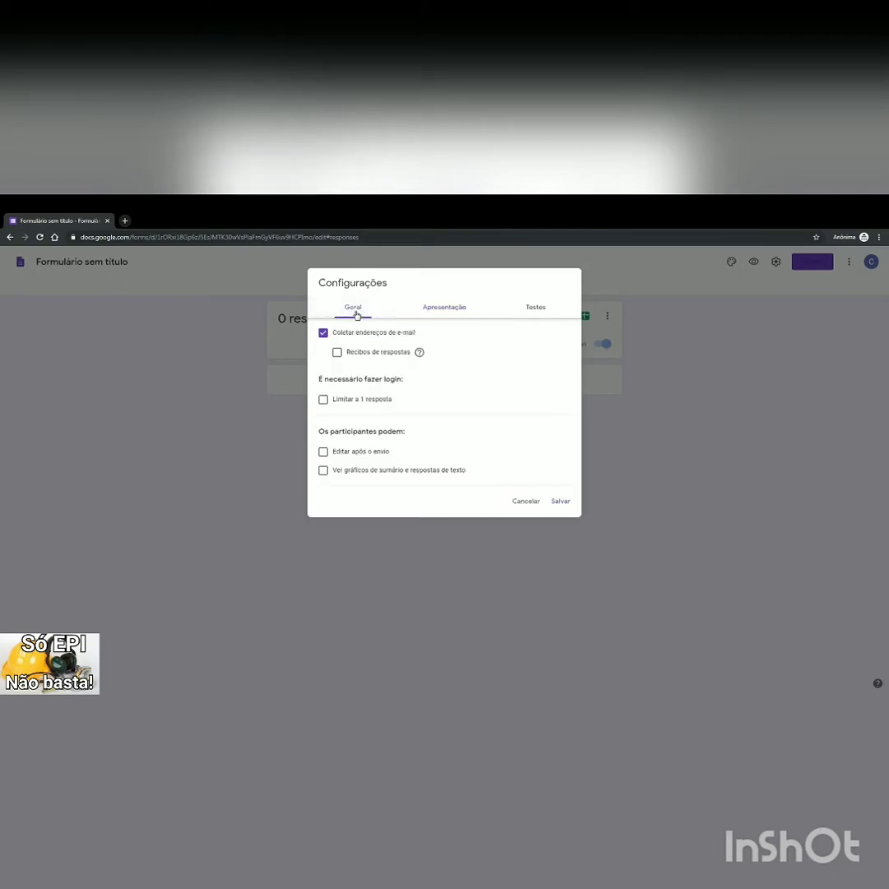
left_click(561, 503)
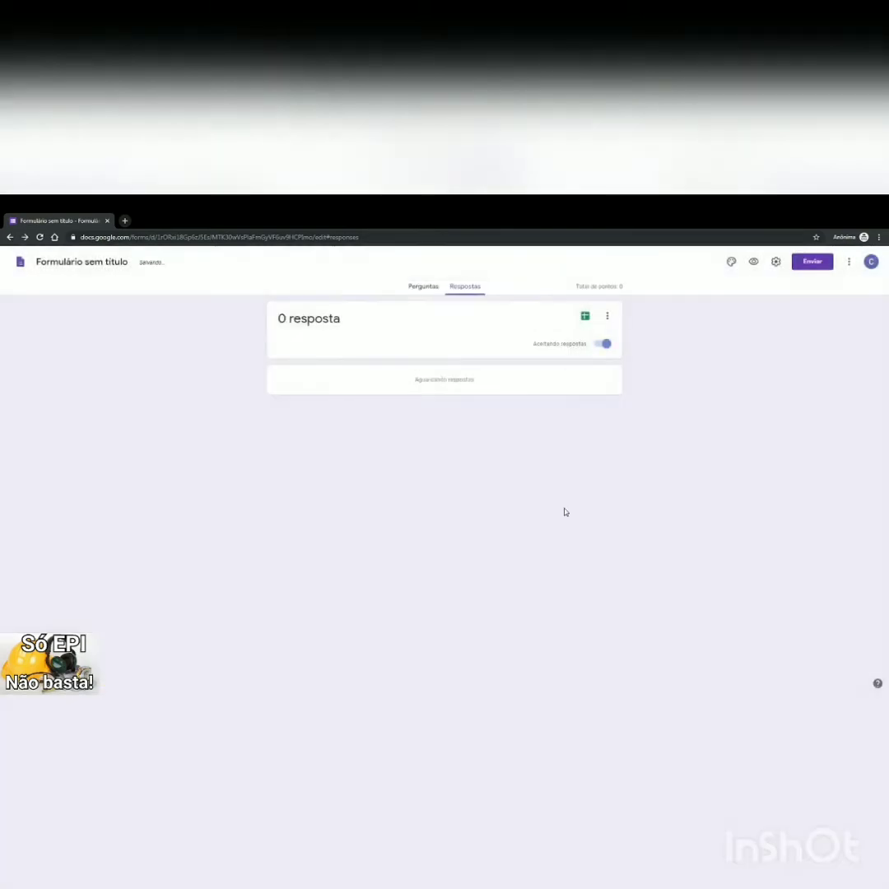
Step: Title the form "Avaliação de Treinamento - CIPA"
left_click(420, 288)
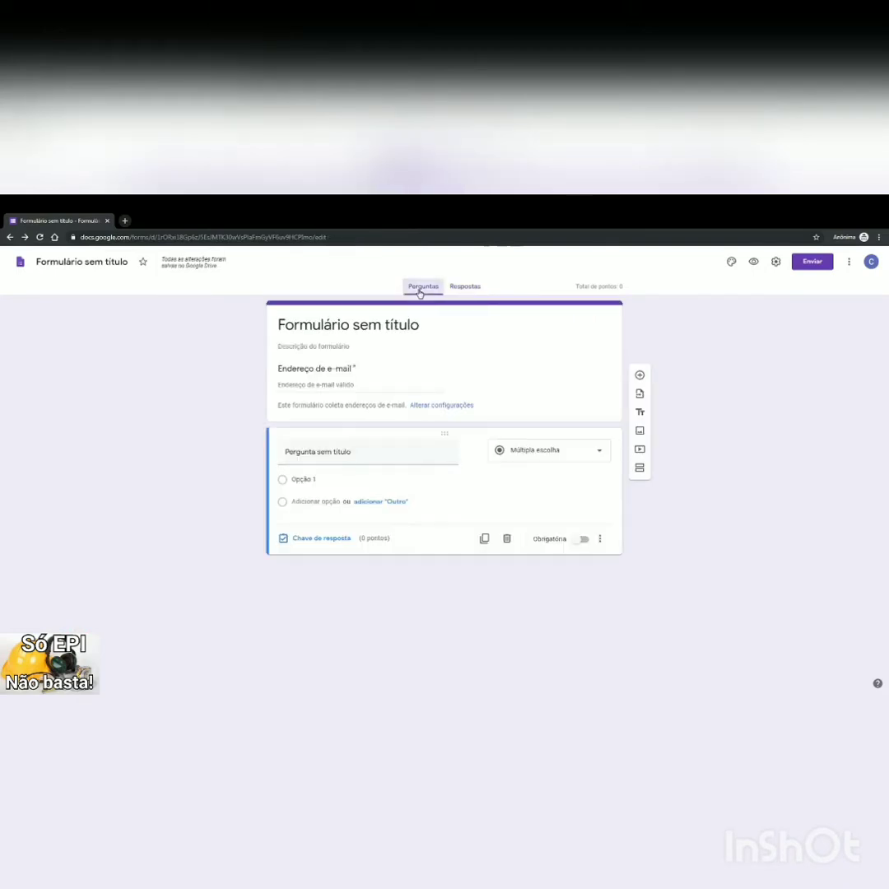
left_click(365, 323)
type("Avaliação")
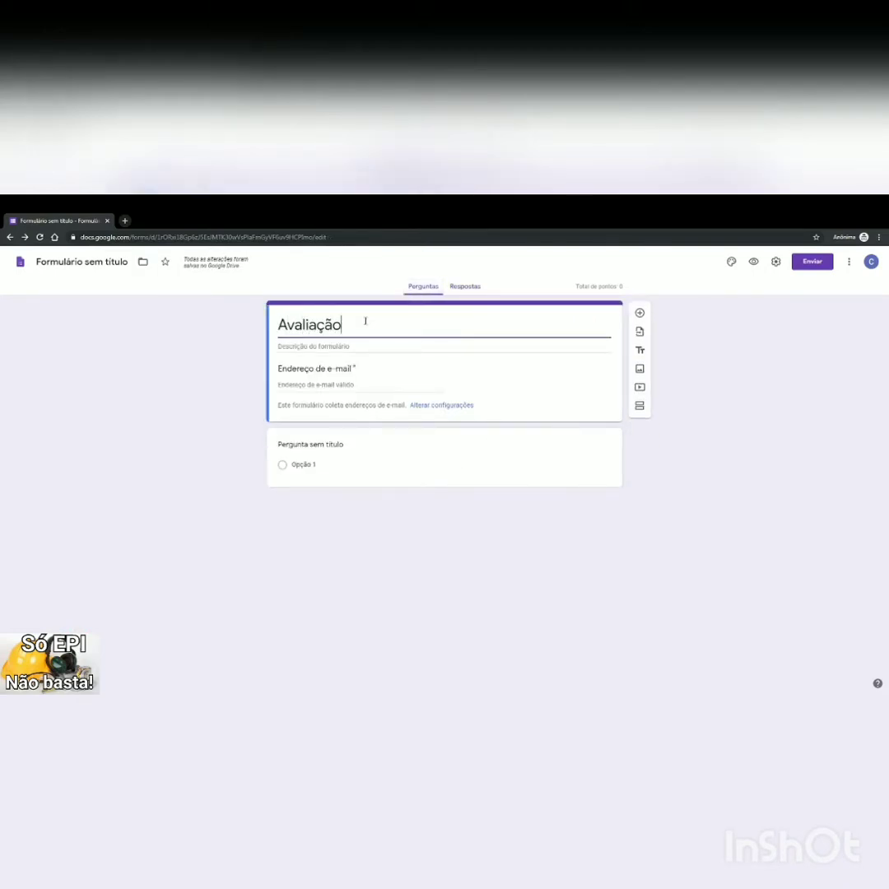
type(" de Treinamento - ")
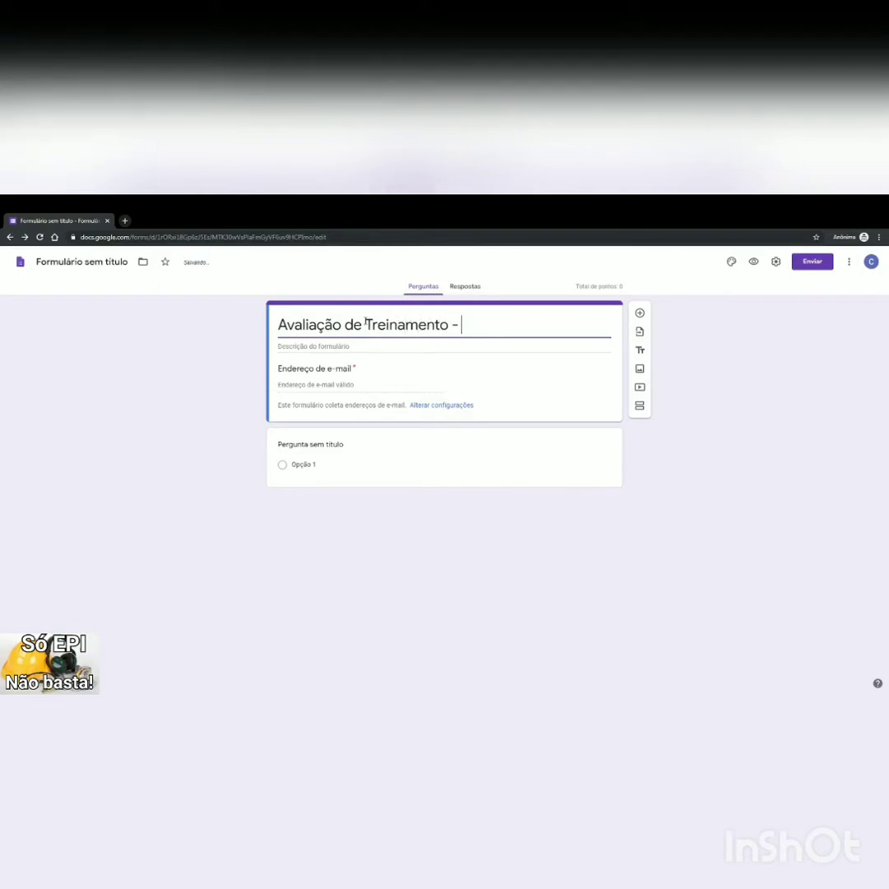
type("CIPA")
Step: Turn off the collection of e-mail addresses in the form settings and save
left_click(340, 370)
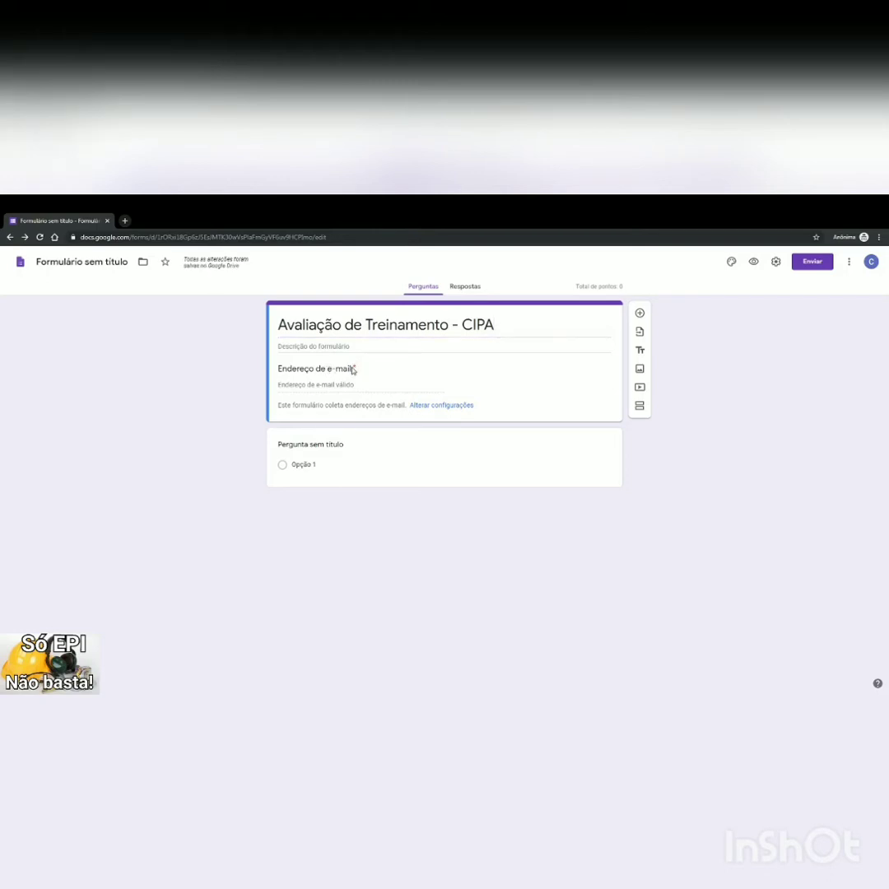
left_click(776, 262)
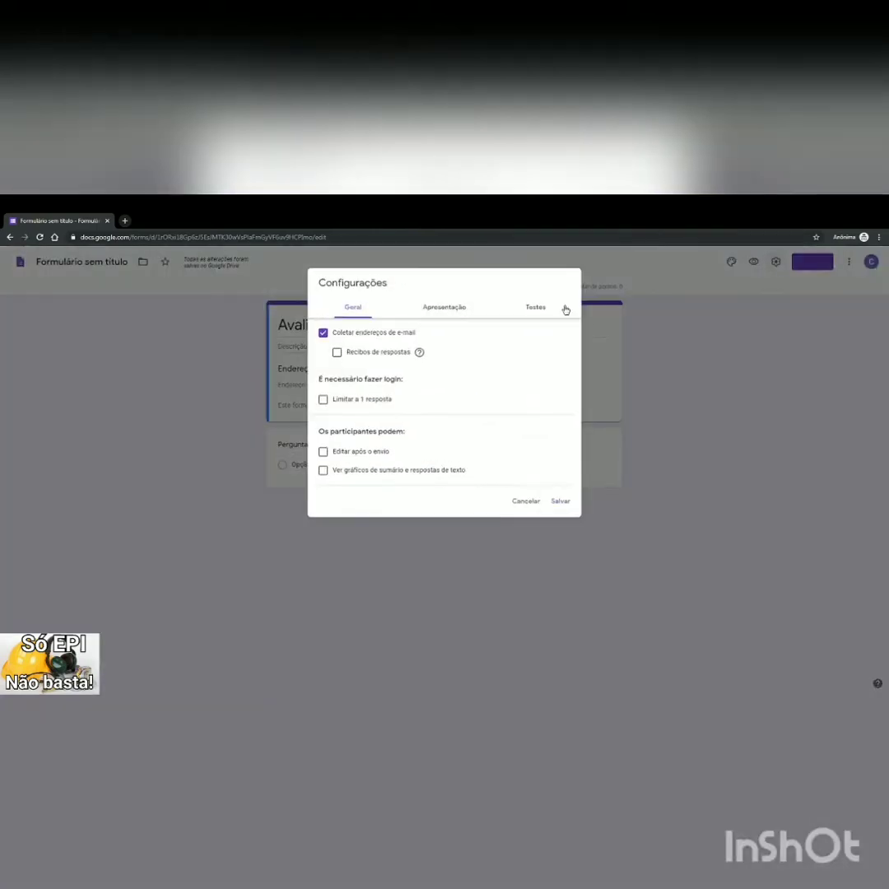
left_click(322, 332)
left_click(560, 504)
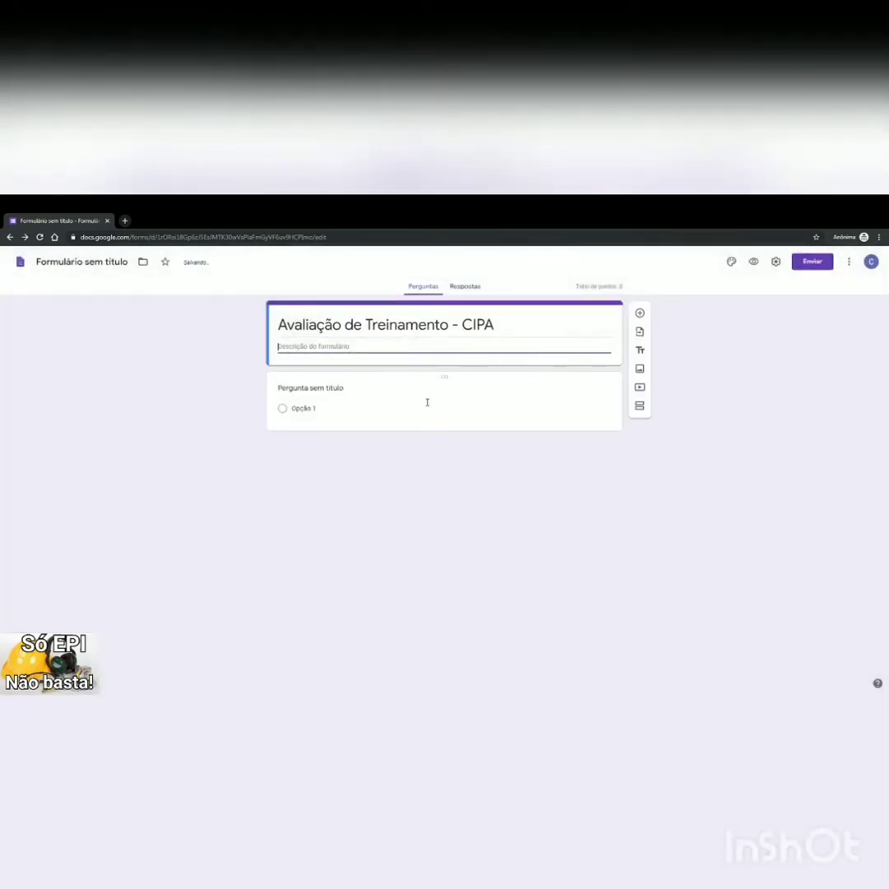
Step: Add a required short-answer question "Qual seu nome?" directly below the form header
left_click(640, 315)
type("Qual ")
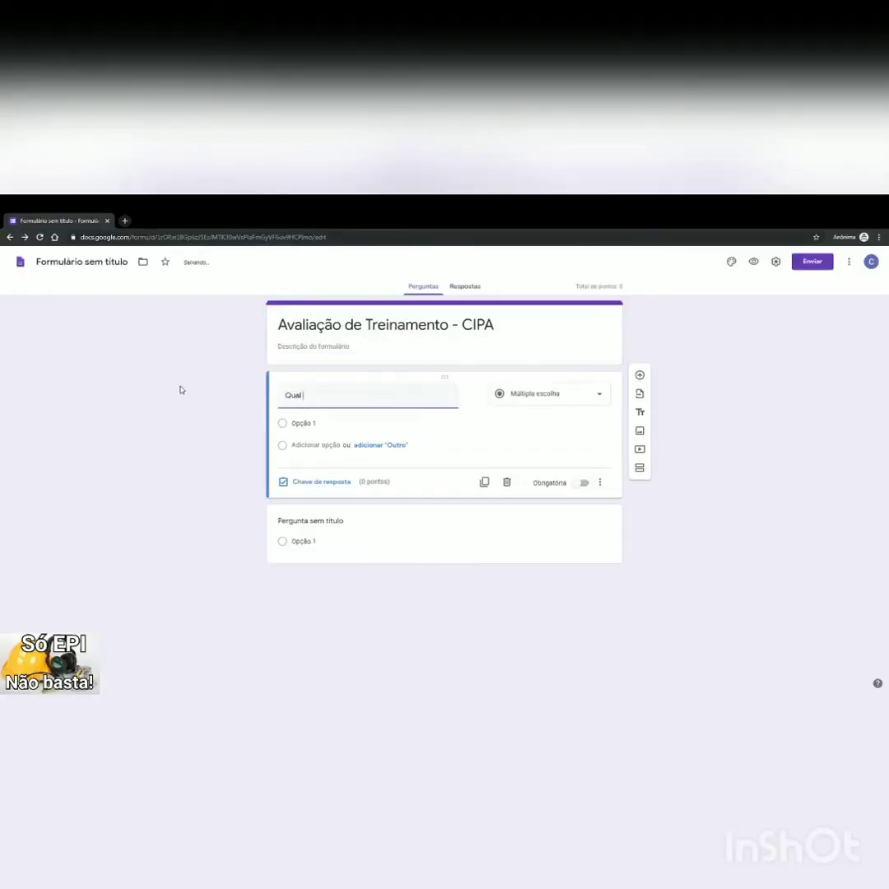
type("seu nome?")
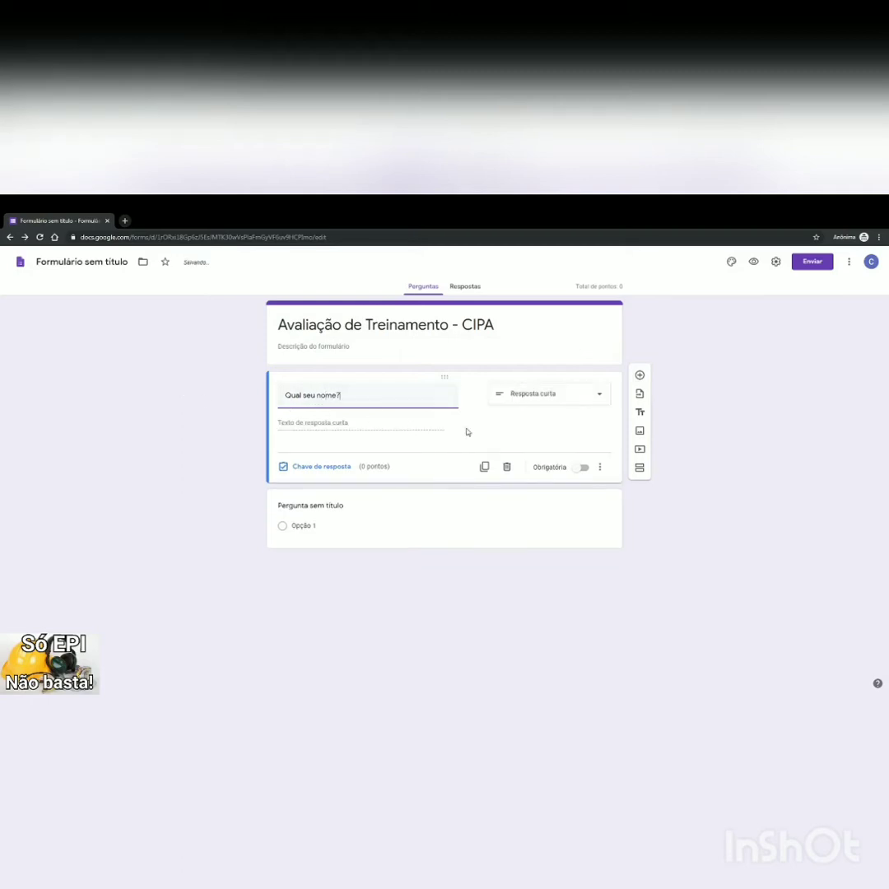
left_click(583, 468)
Step: Reword the name question to "Qual seu nome completo?"
triple_click(311, 401)
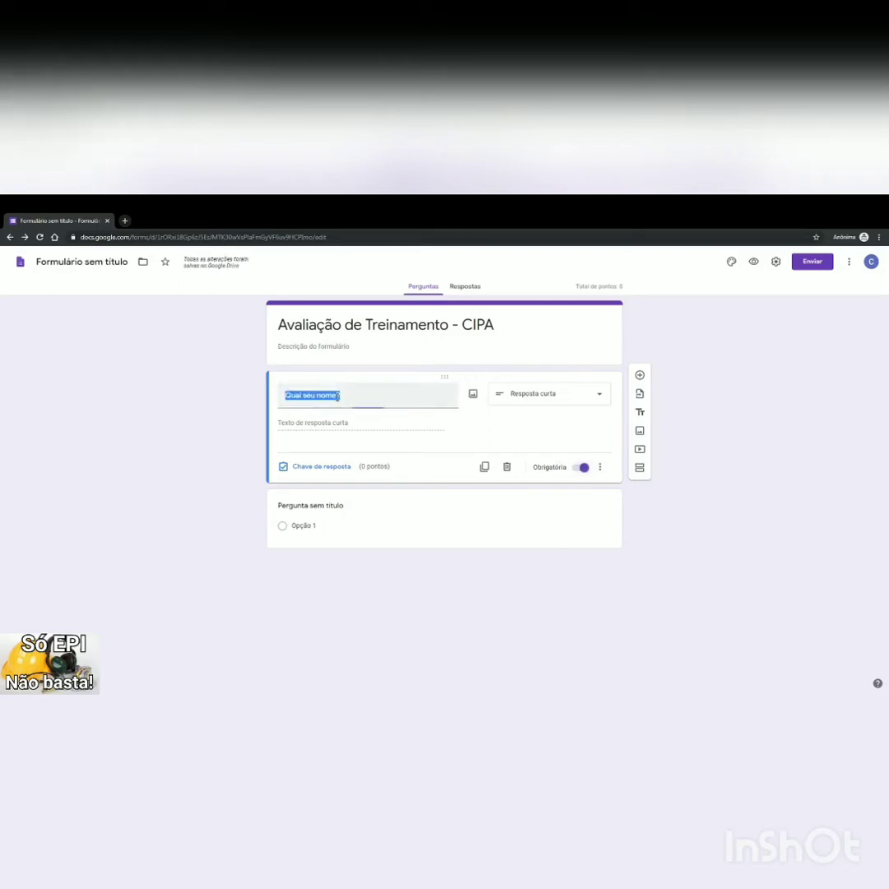
left_click(336, 397)
type("c")
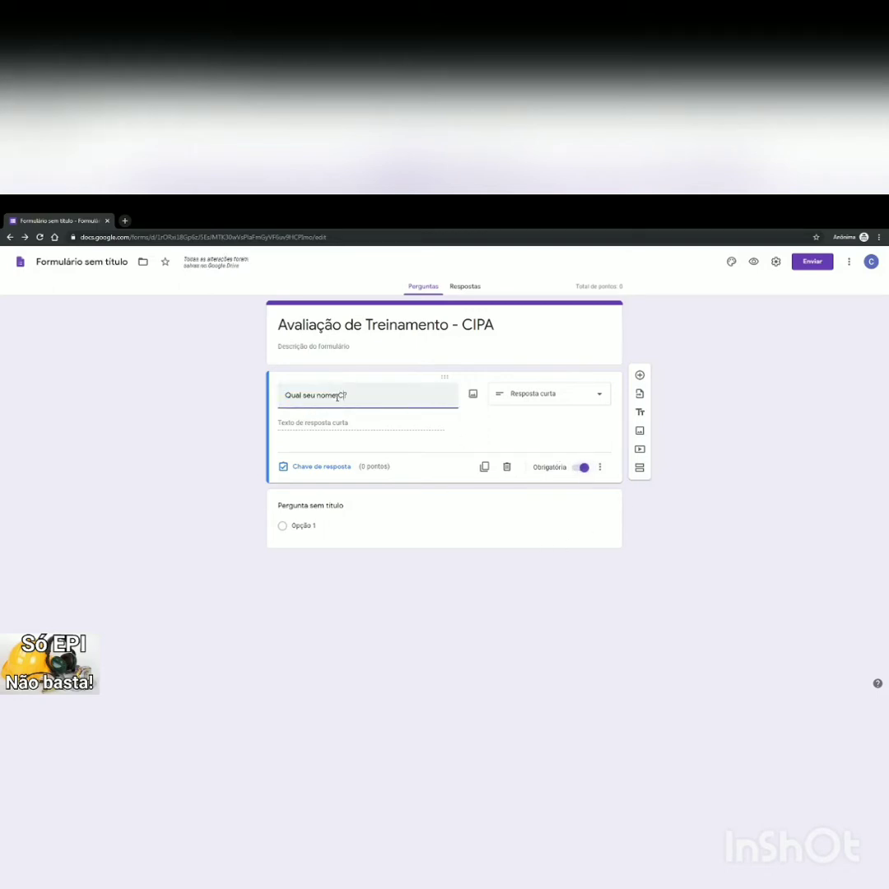
type("ompleto")
left_click_drag(388, 469, 362, 469)
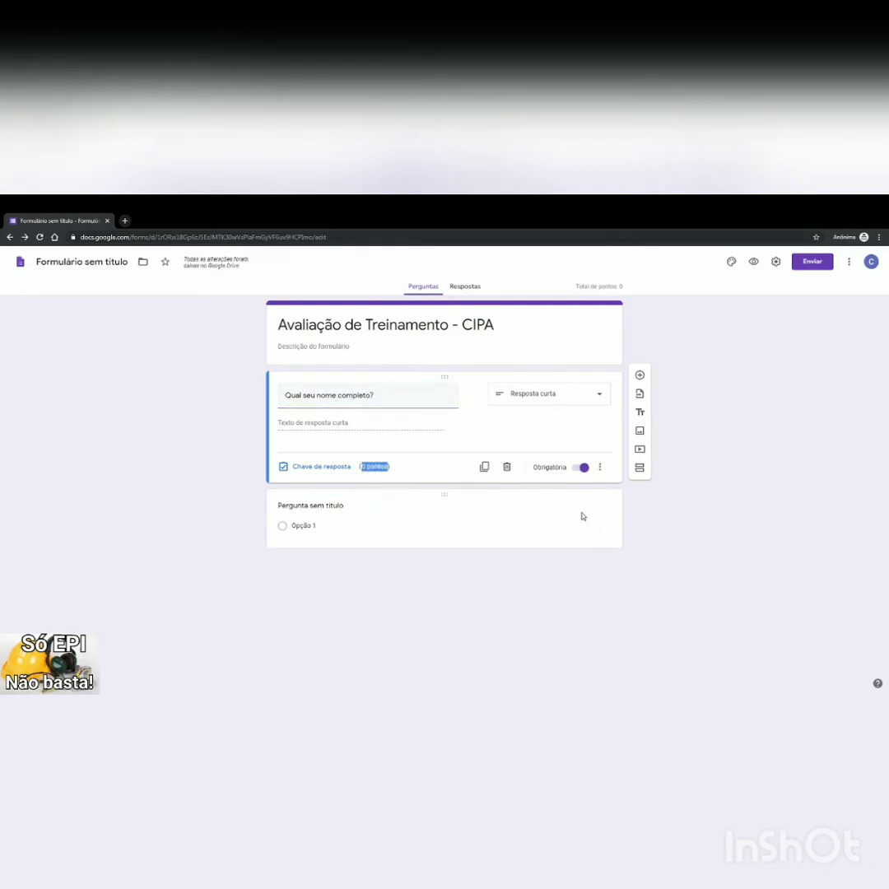
Step: Set the untitled multiple-choice question's text to "Qual o periodo de duração de um mandato da CIPA?"
left_click(310, 507)
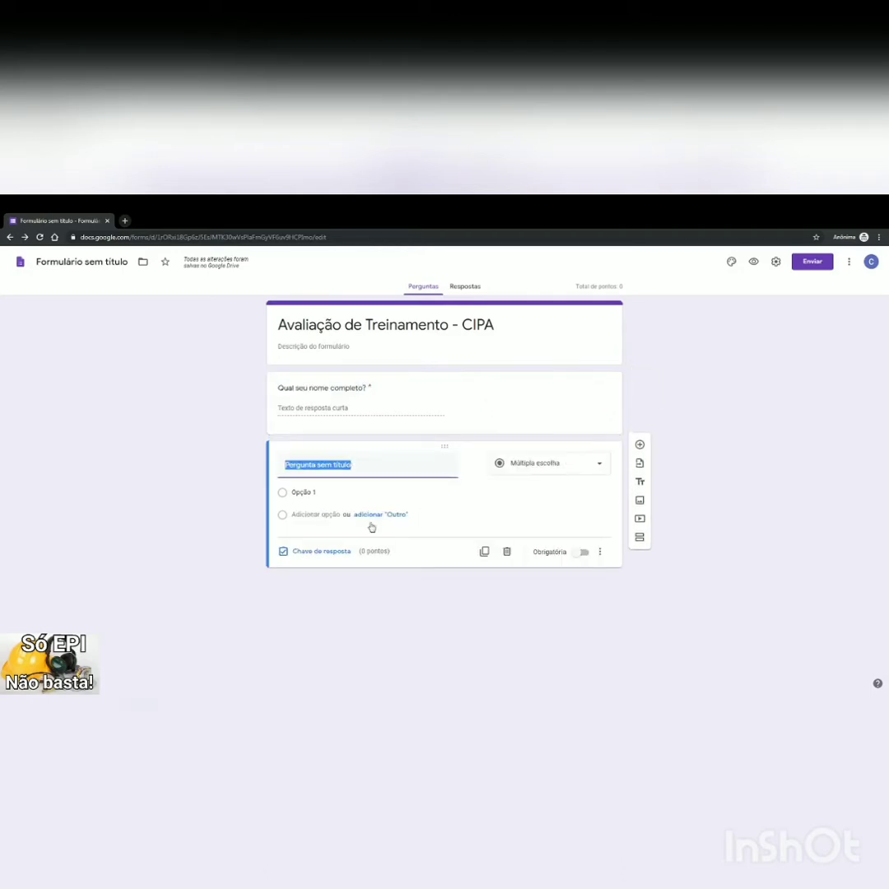
type("Q")
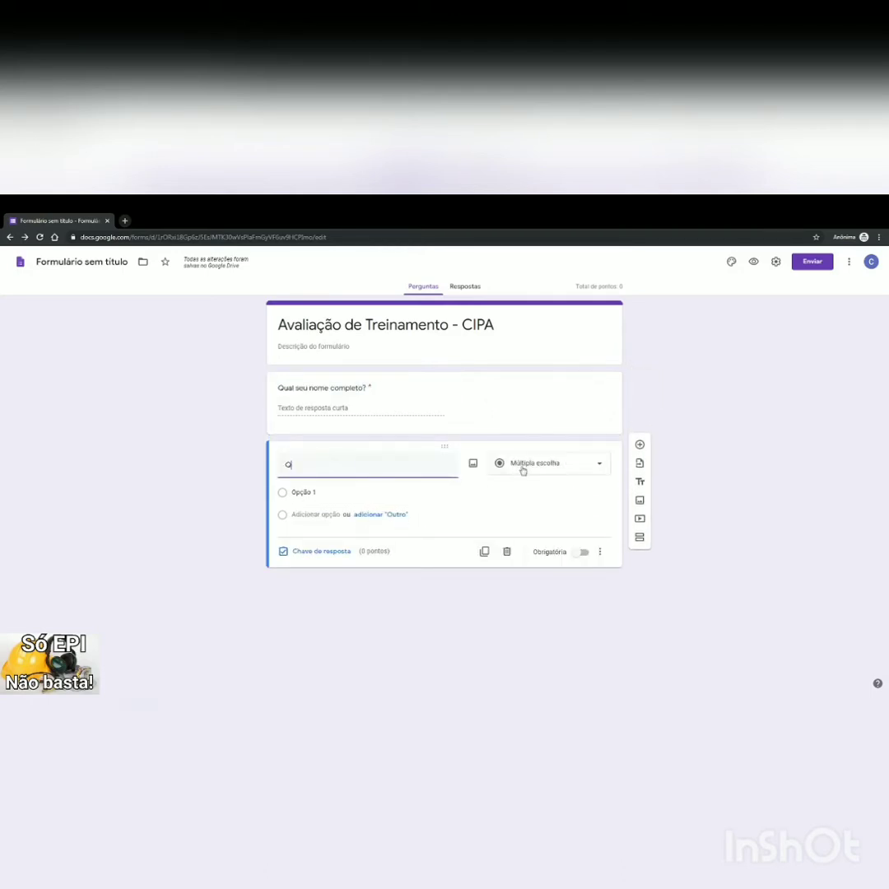
type("ual o periodo de duração d")
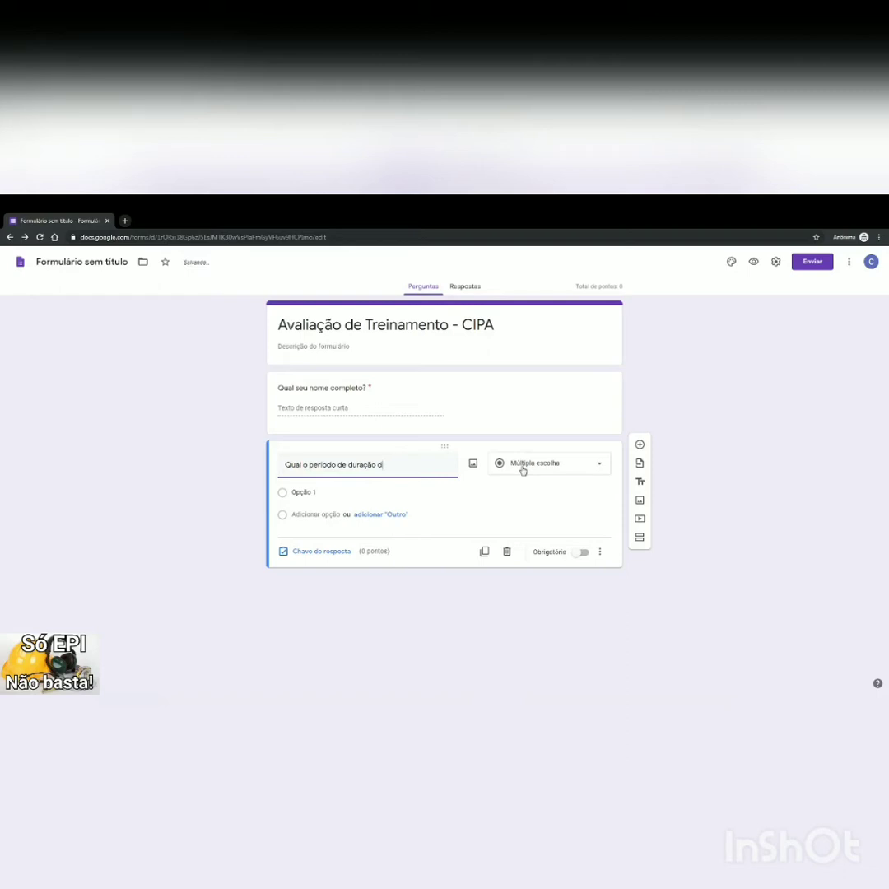
type("e um mandato da CIPA?")
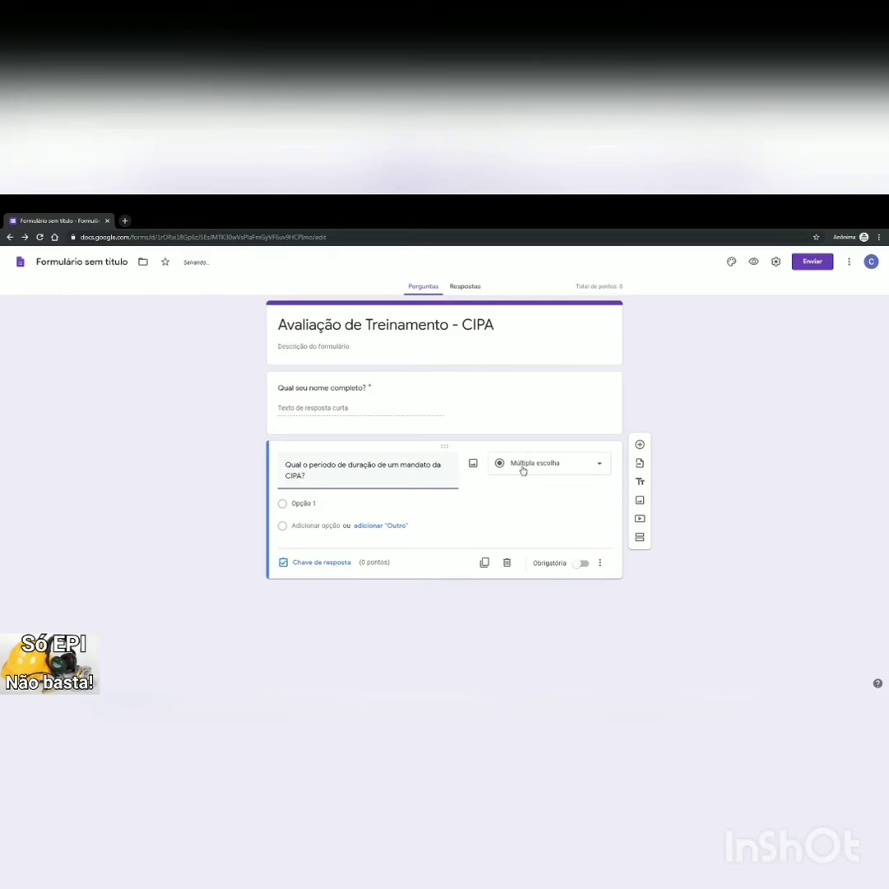
Step: Enter the answer options "1 ano e meio", "2 anos" and "3 anos" for the CIPA mandate question
left_click(318, 502)
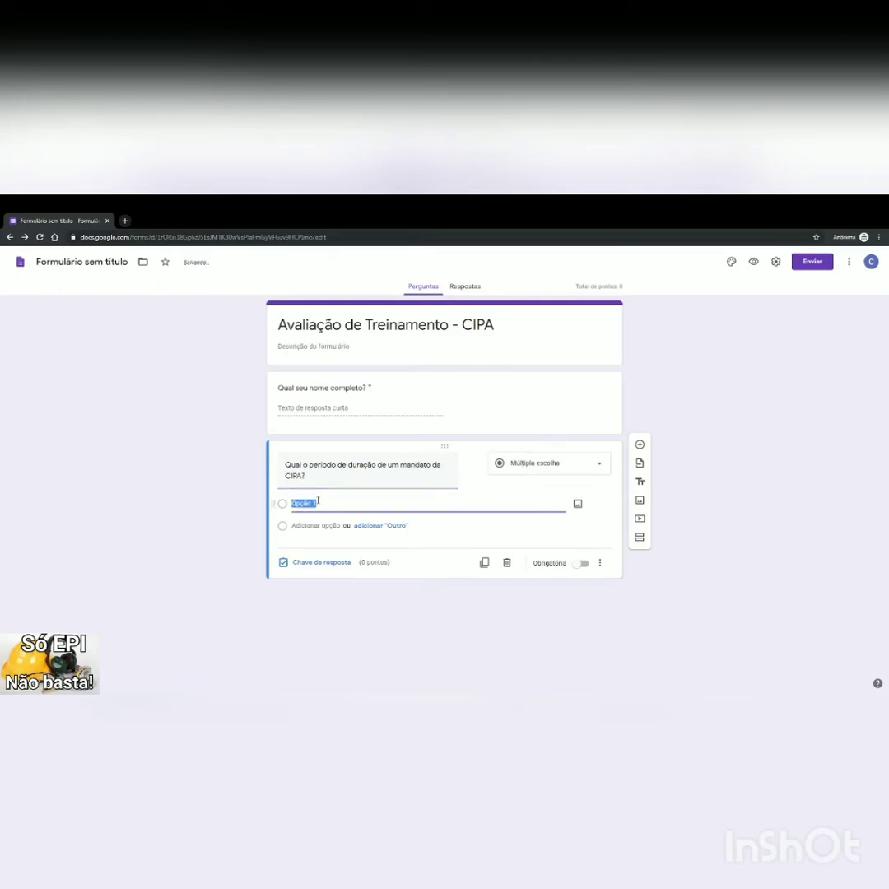
type("1 ano e")
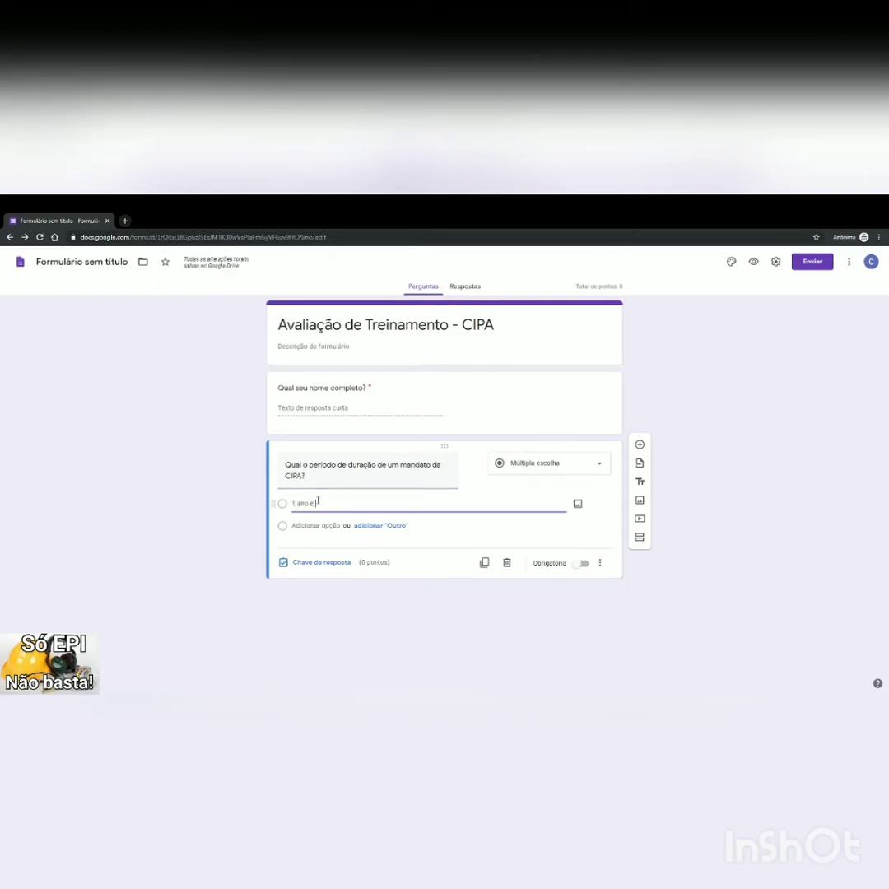
type(" meio")
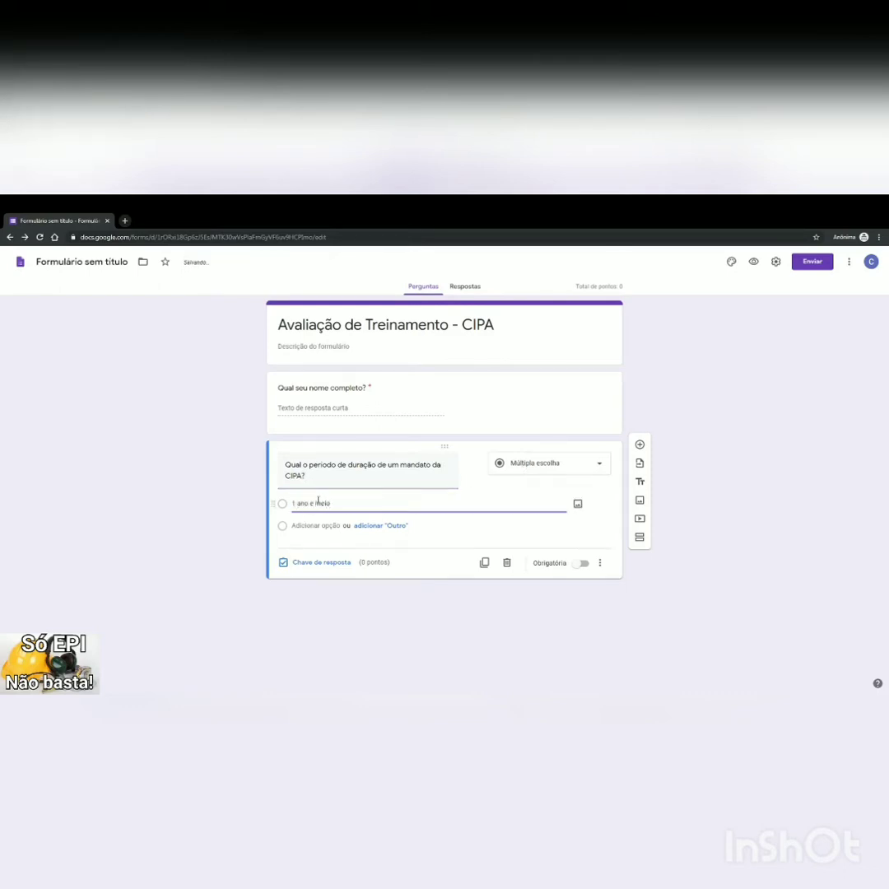
key("Return")
type("2 anos")
key("Return")
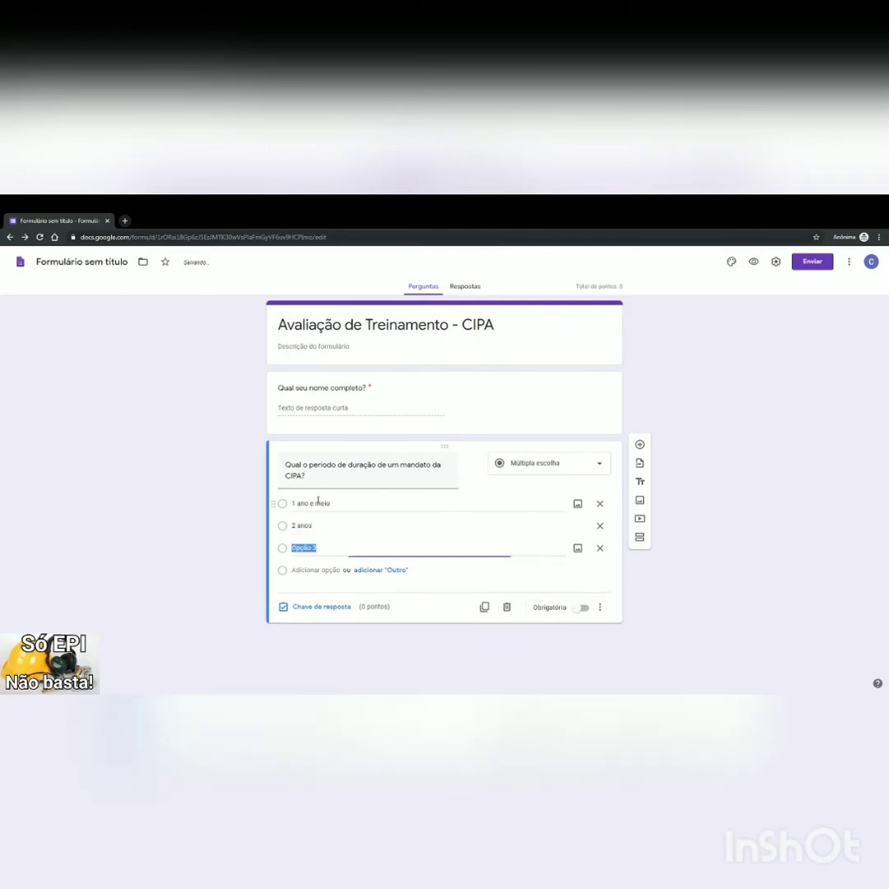
type("3 anos")
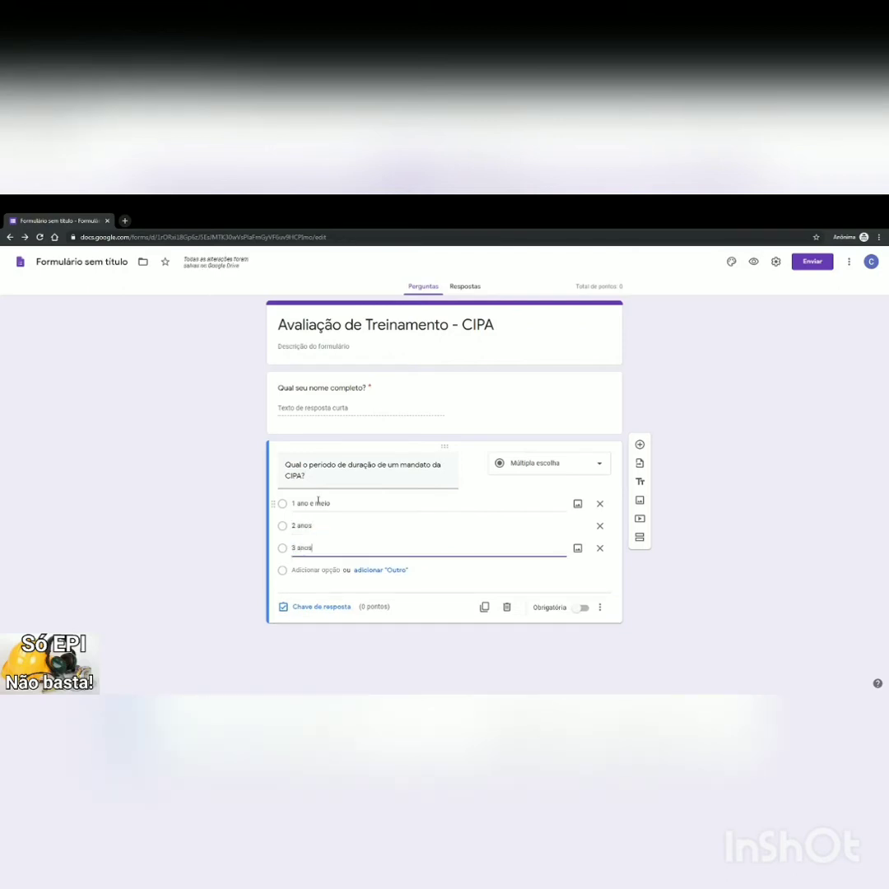
Step: Add "1 ano" as the fourth option of the CIPA mandate question and make the question required
key("Return")
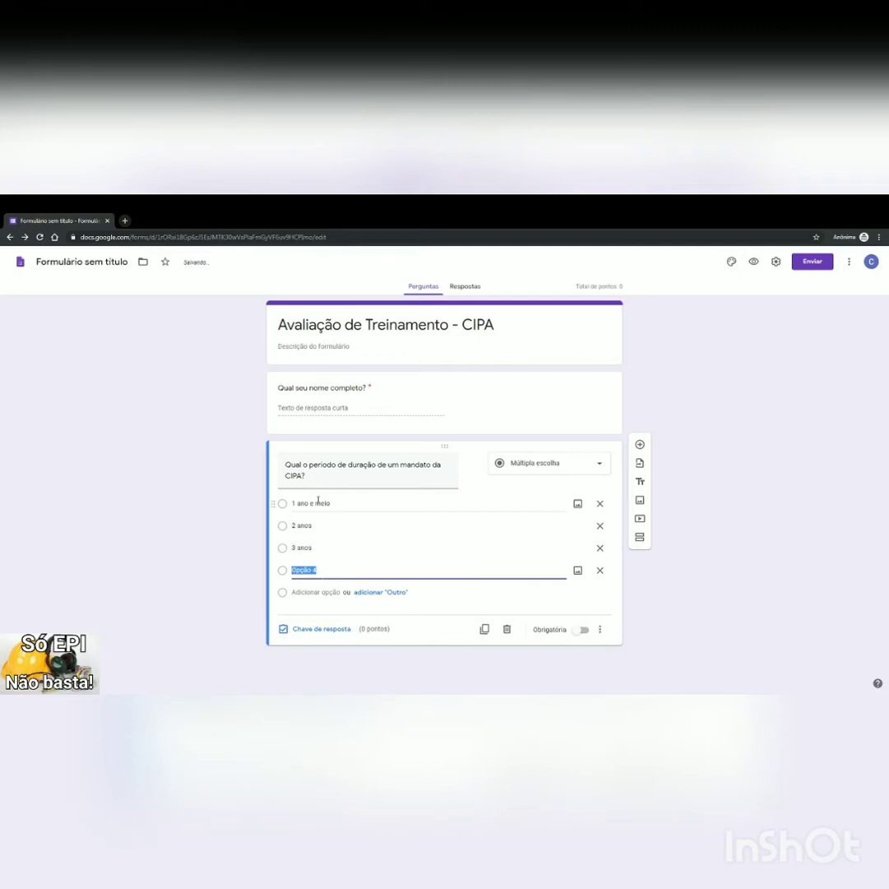
type("1 ano")
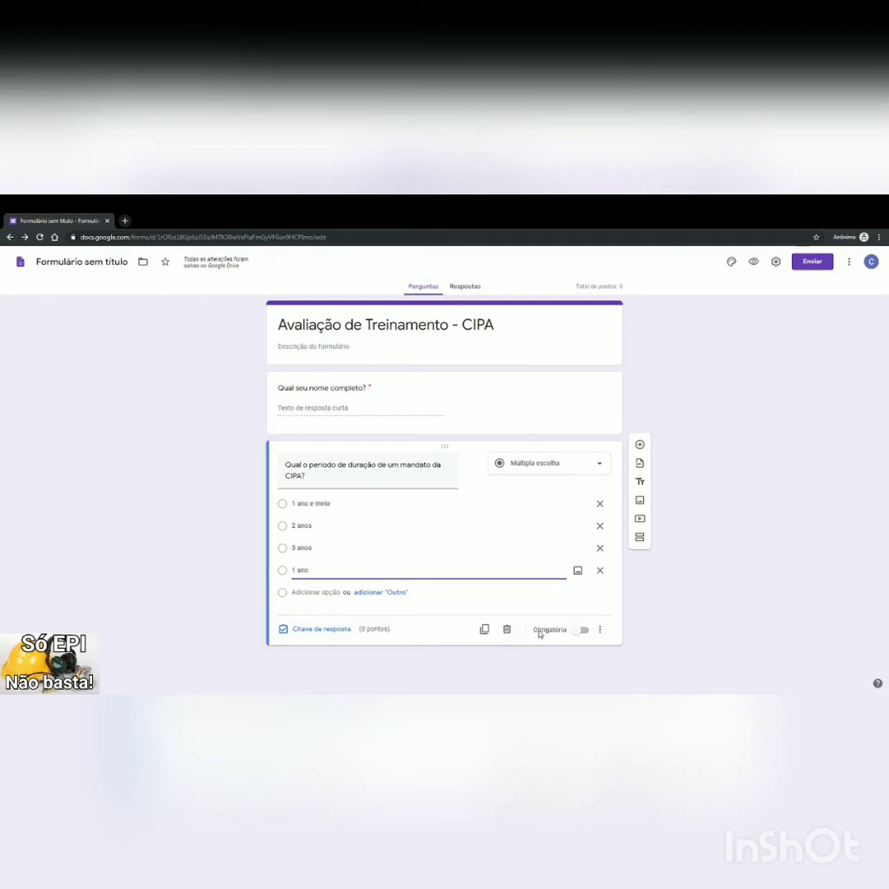
left_click(580, 630)
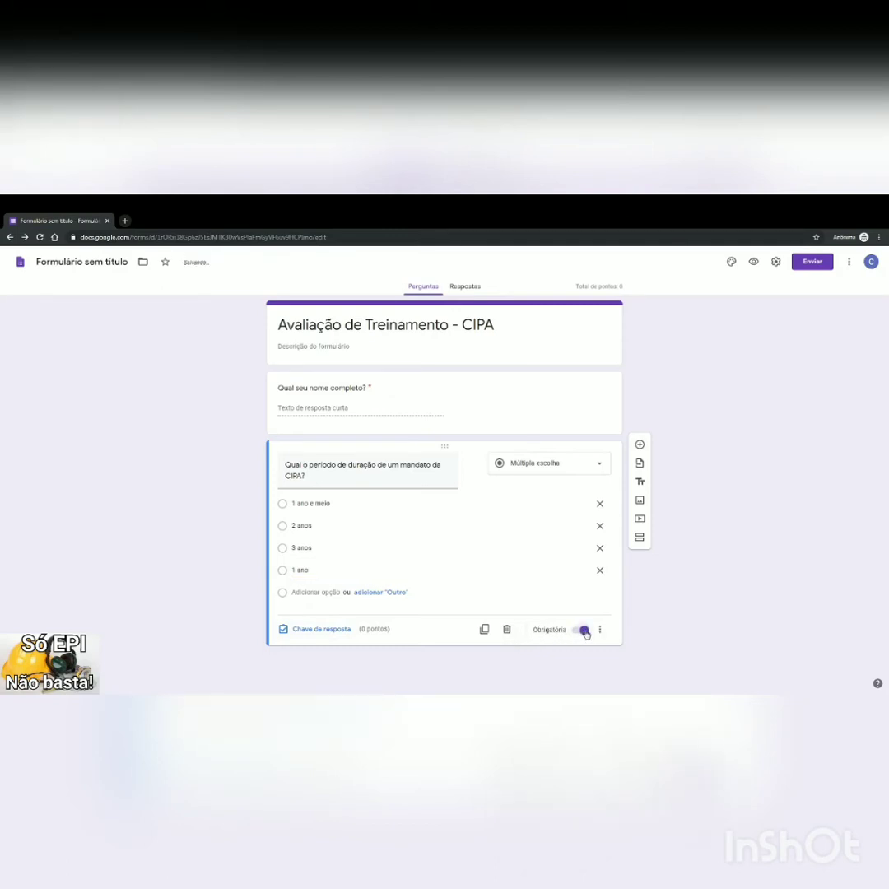
Step: Open the answer key of the CIPA mandate question and set its value to 2 points
left_click(326, 630)
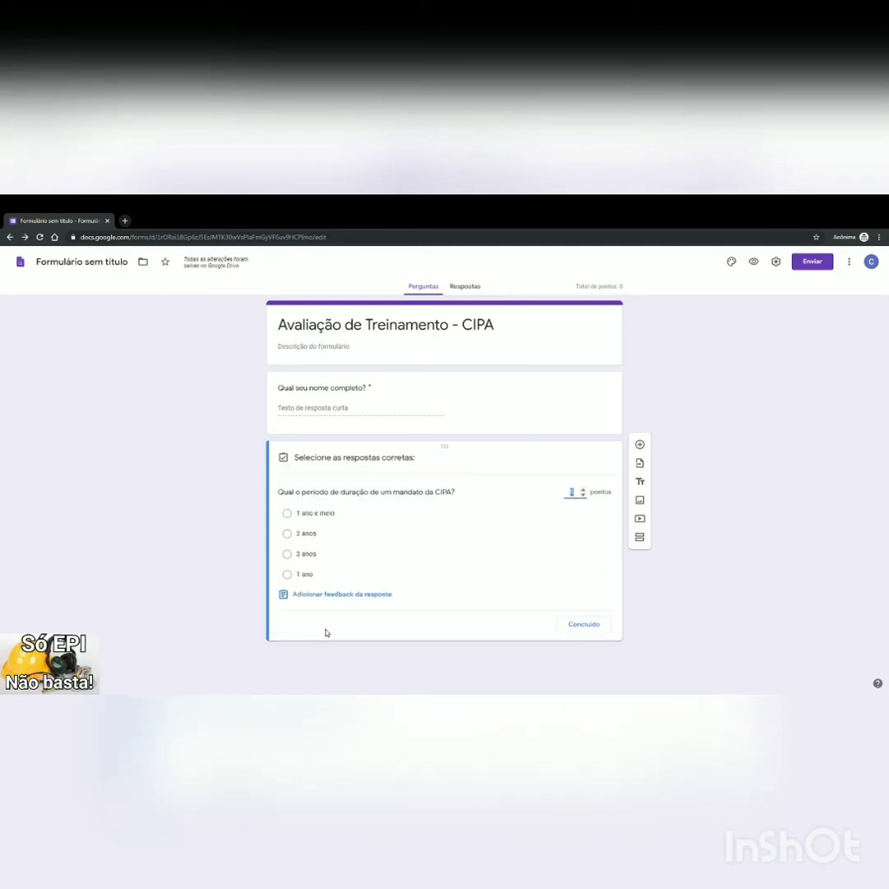
left_click(583, 489)
left_click(583, 489)
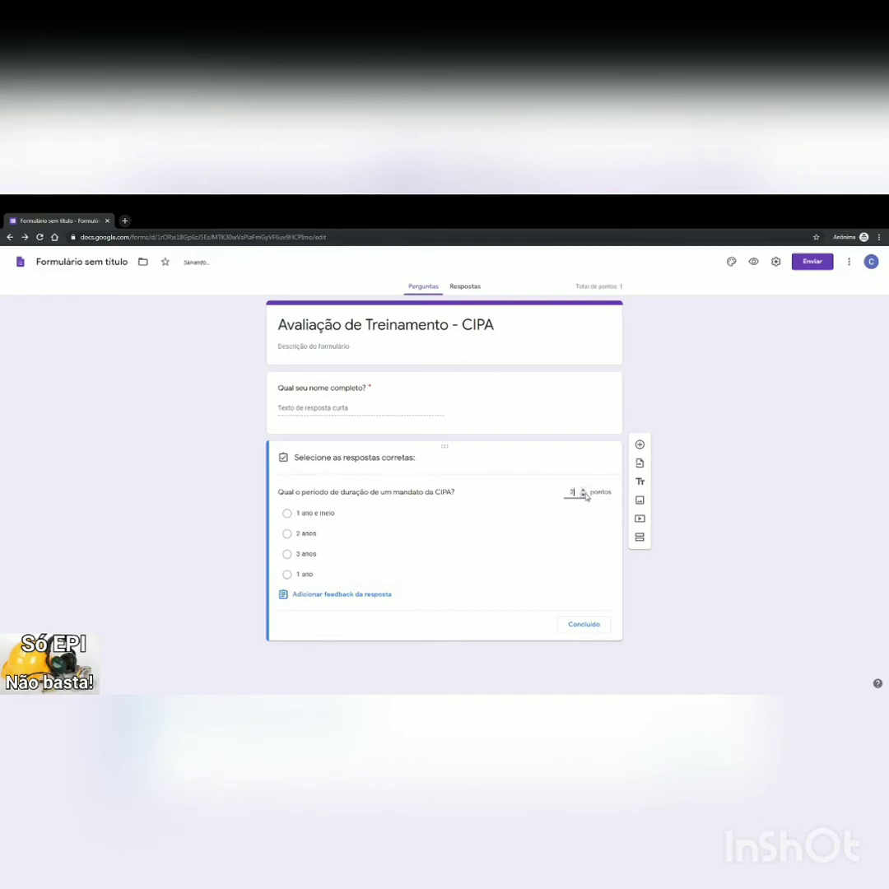
Step: Write the mandate question's incorrect-answer feedback: "Resposta incorreta! Conforme a NR5, o período de mandato, ou de gestão da CIPA é de 01 (um) ano."
left_click(333, 595)
left_click(405, 340)
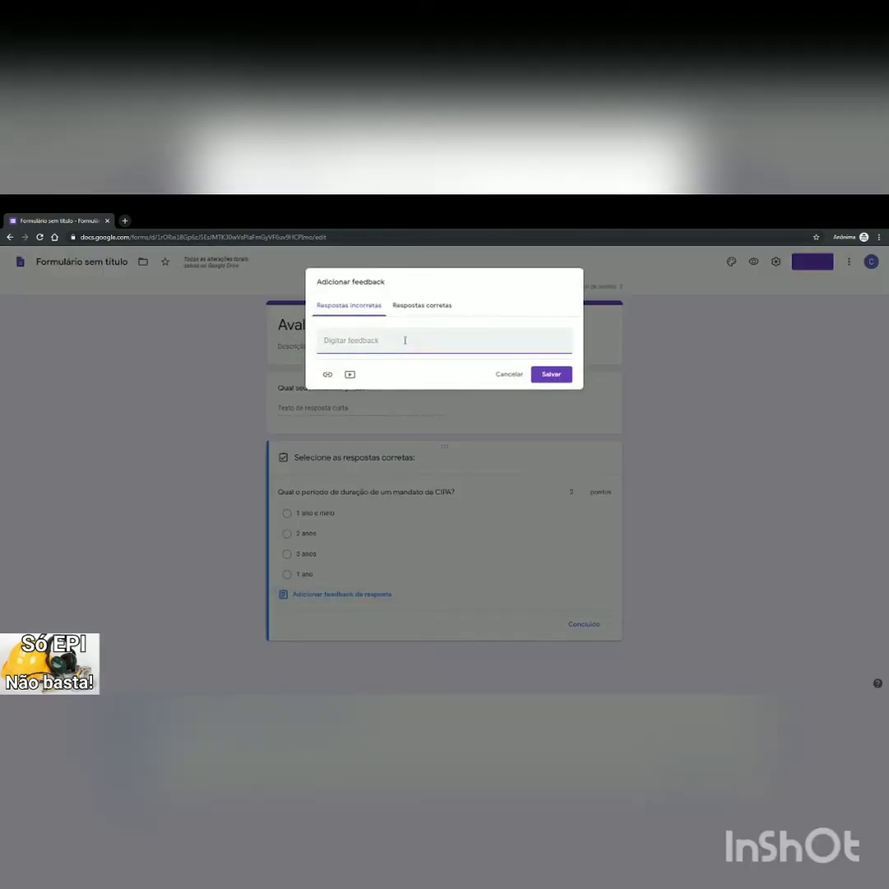
type("Resposta incorreta! Conforme a NR5, o período de ma")
type("ndato,")
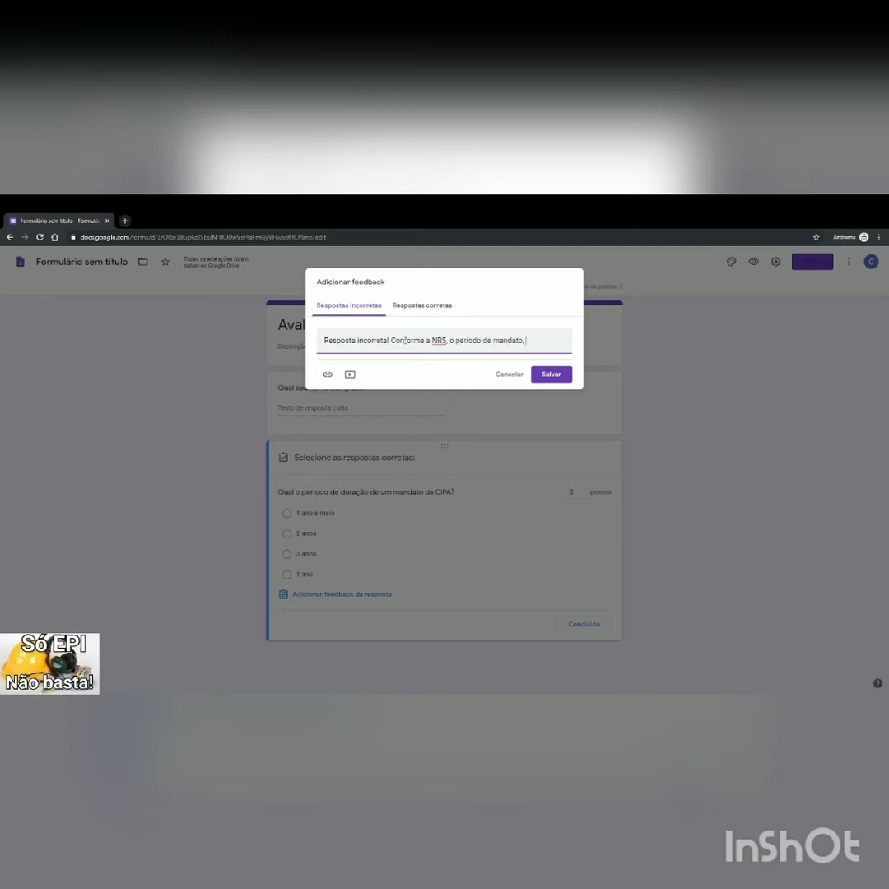
type("ou de gestão da CIPA é de 01")
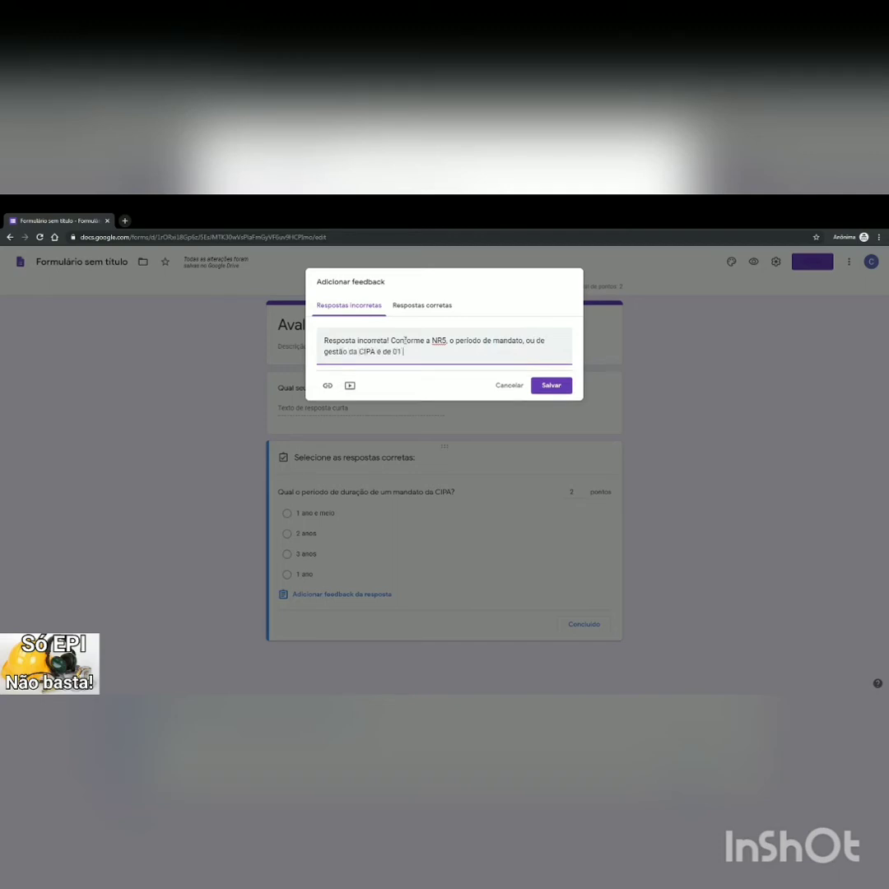
type("um) ano.")
Step: Set the mandate question's correct-answer feedback to "Resposta correta!", save both feedback texts and close the answer key
left_click(422, 307)
left_click(393, 343)
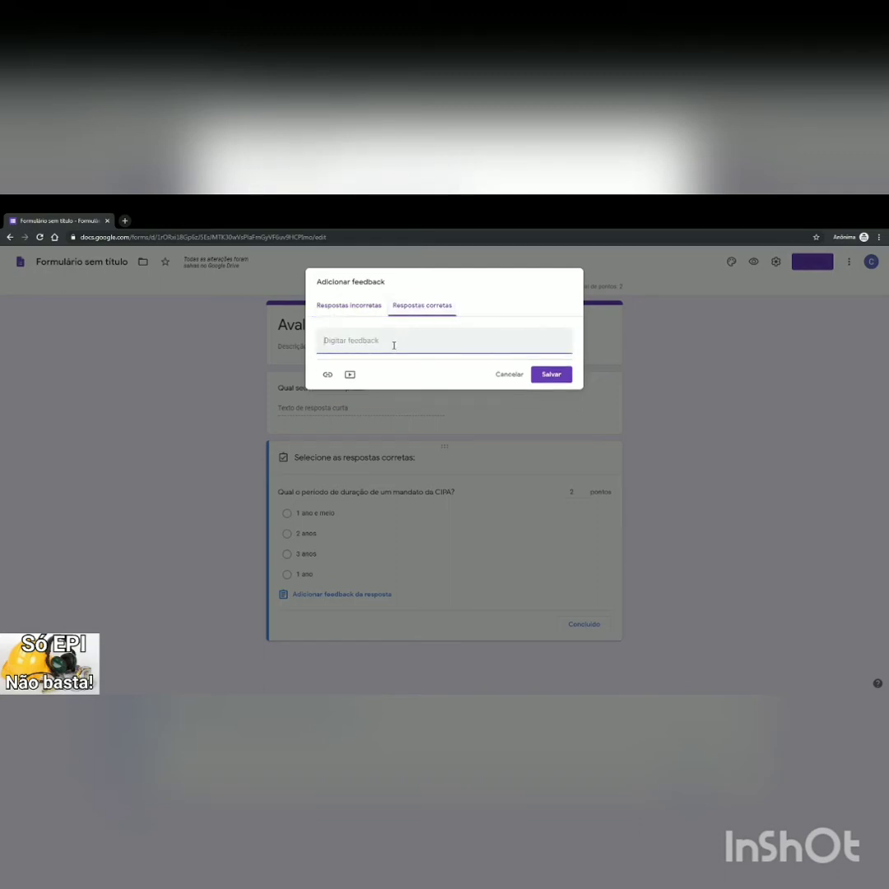
type("Resposta correta!")
left_click(348, 306)
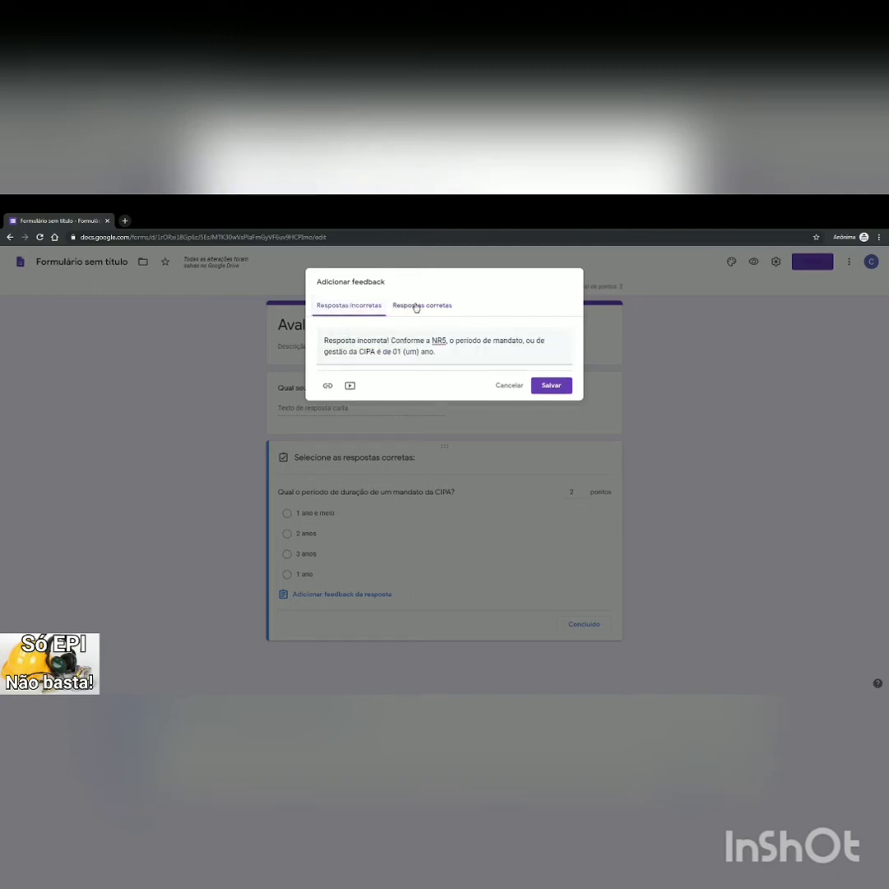
left_click(416, 307)
left_click(551, 385)
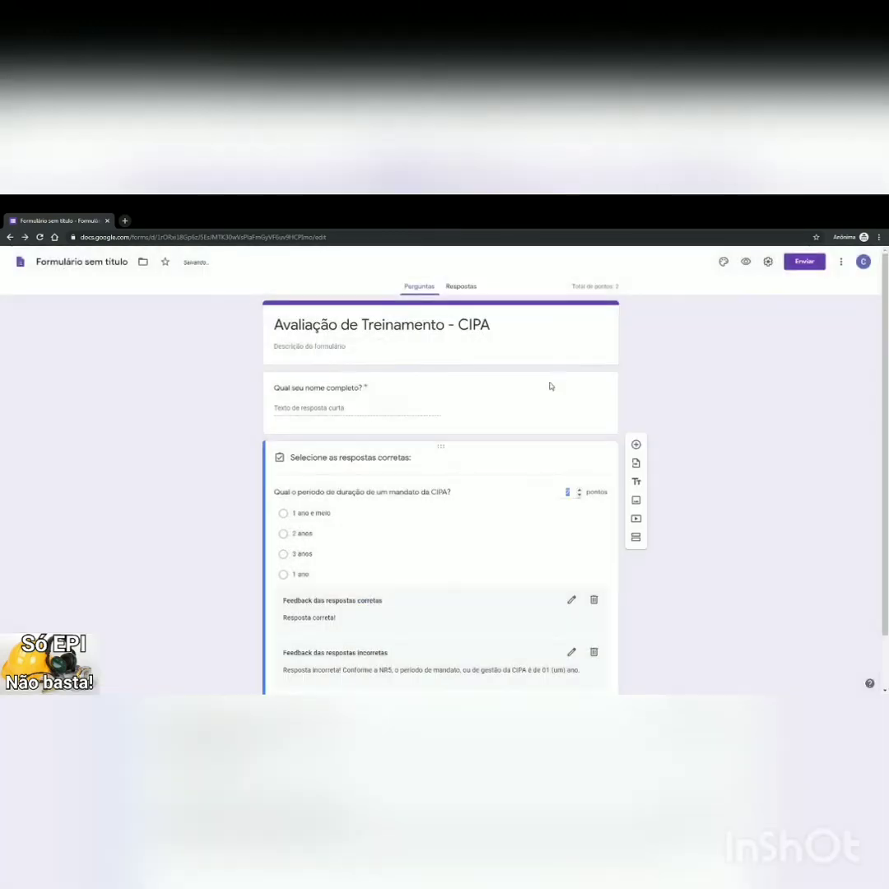
scroll(532, 513, "down", 2)
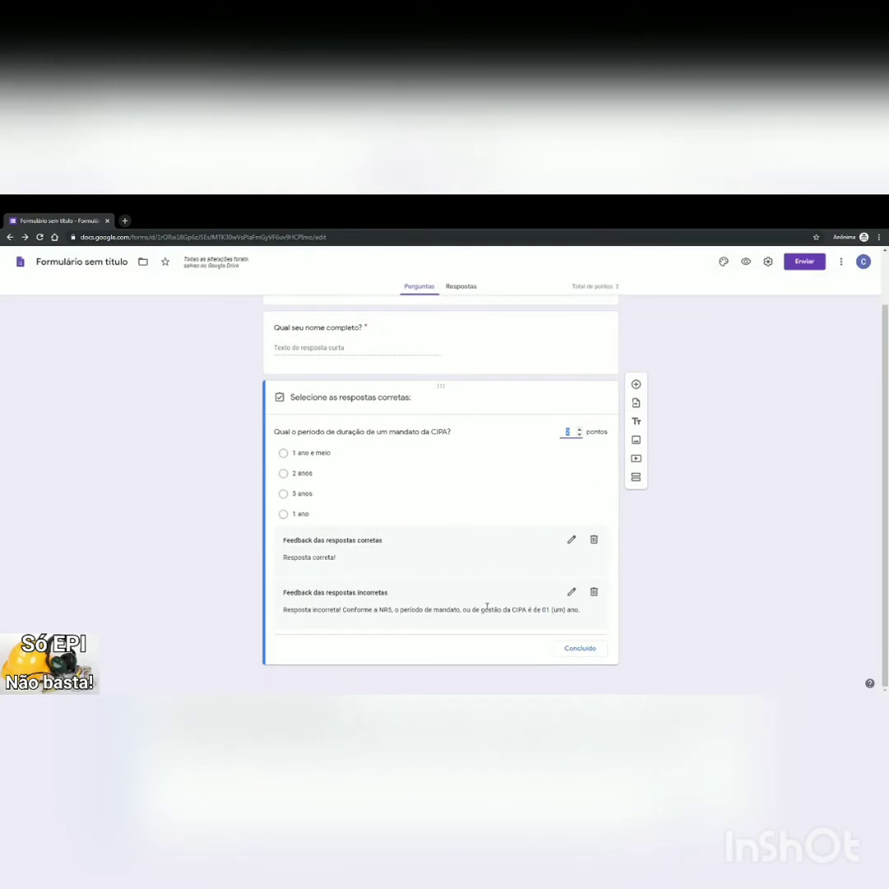
left_click(581, 649)
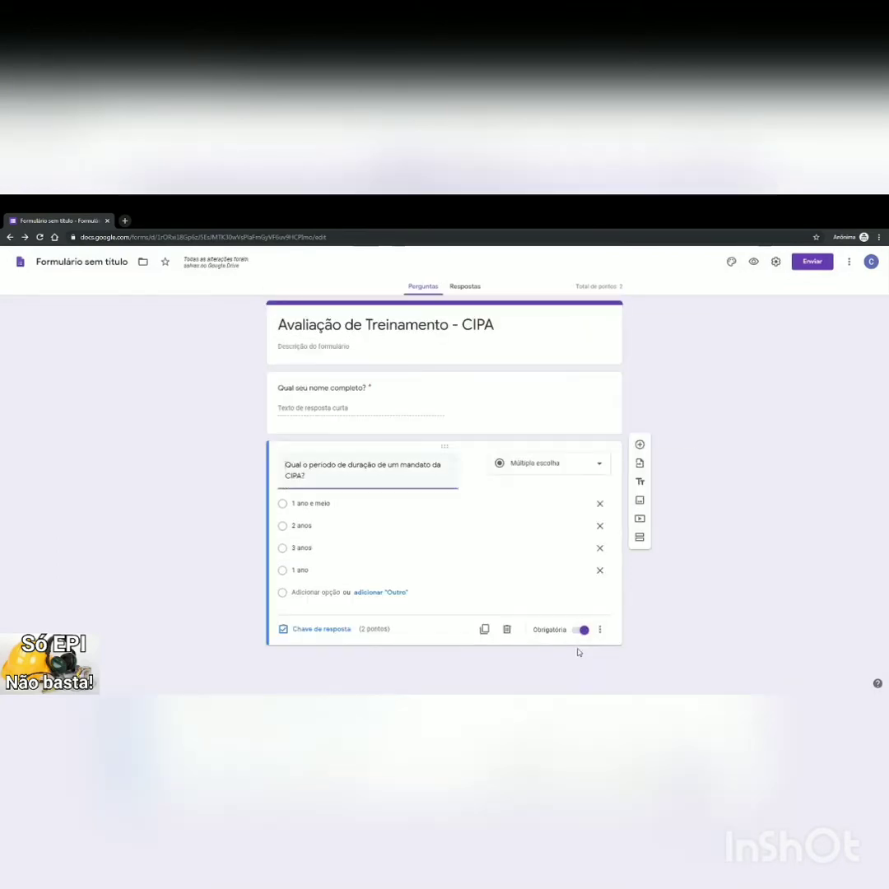
Step: Add a multiple-choice question below: "Na elaboração do mapa de riscos, qual a cor utilizada para identificar um risco quimico?"
left_click(638, 445)
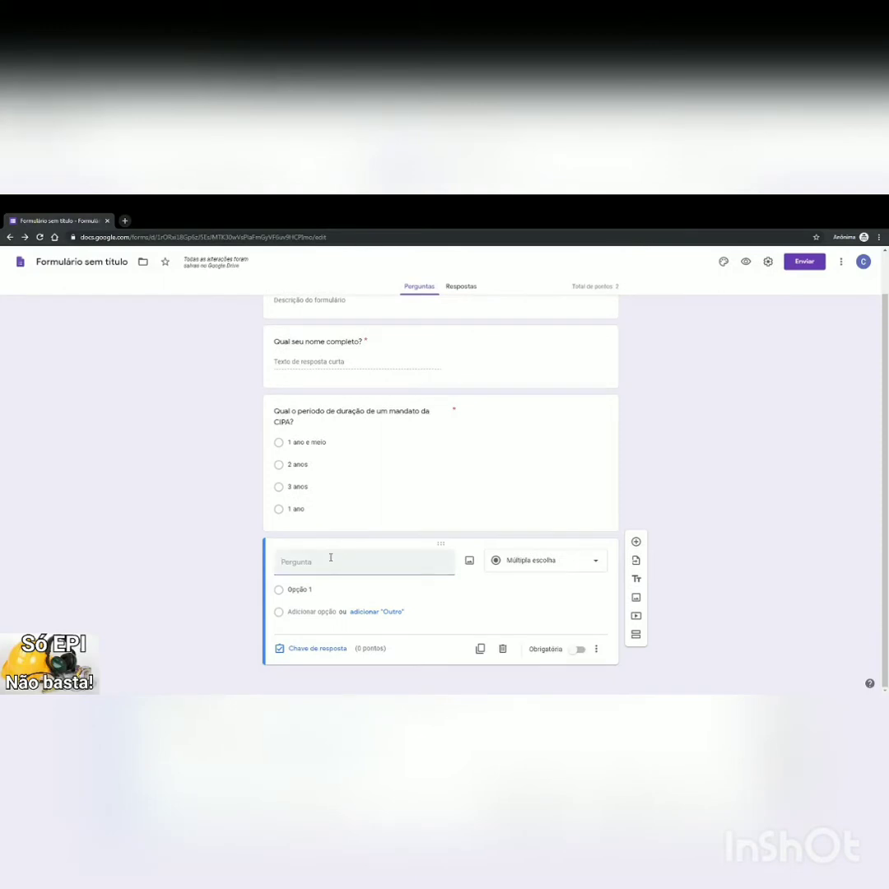
left_click(321, 565)
type("Na elabora")
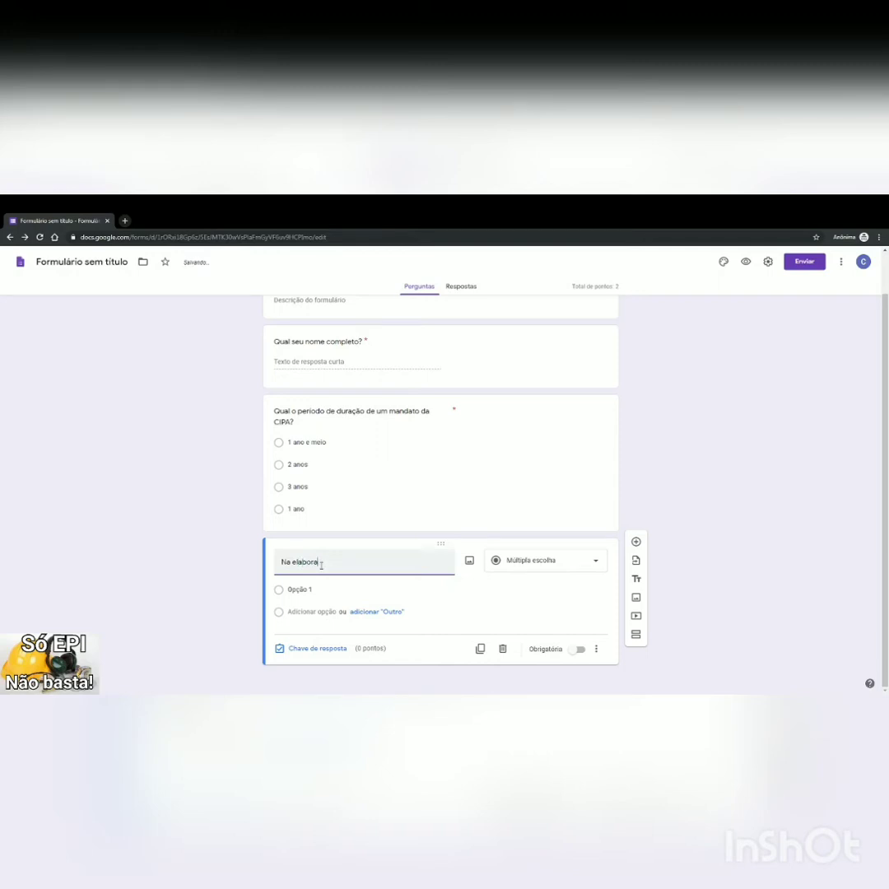
type("ção do mapa de risco")
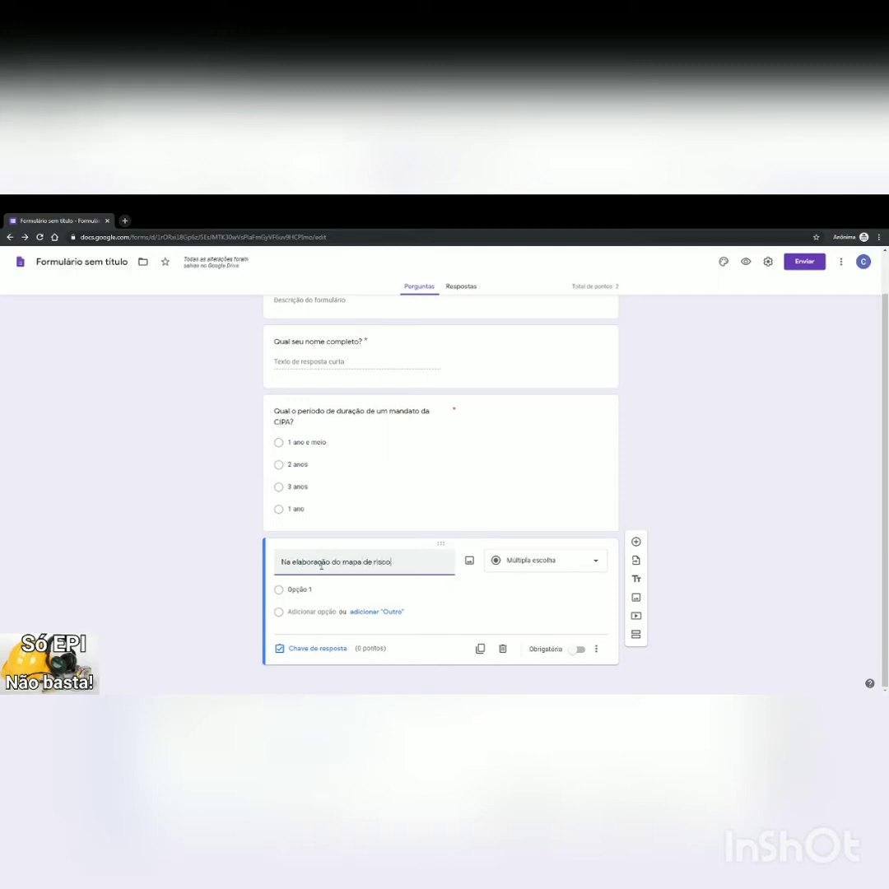
type("s, qual a cor utiliza")
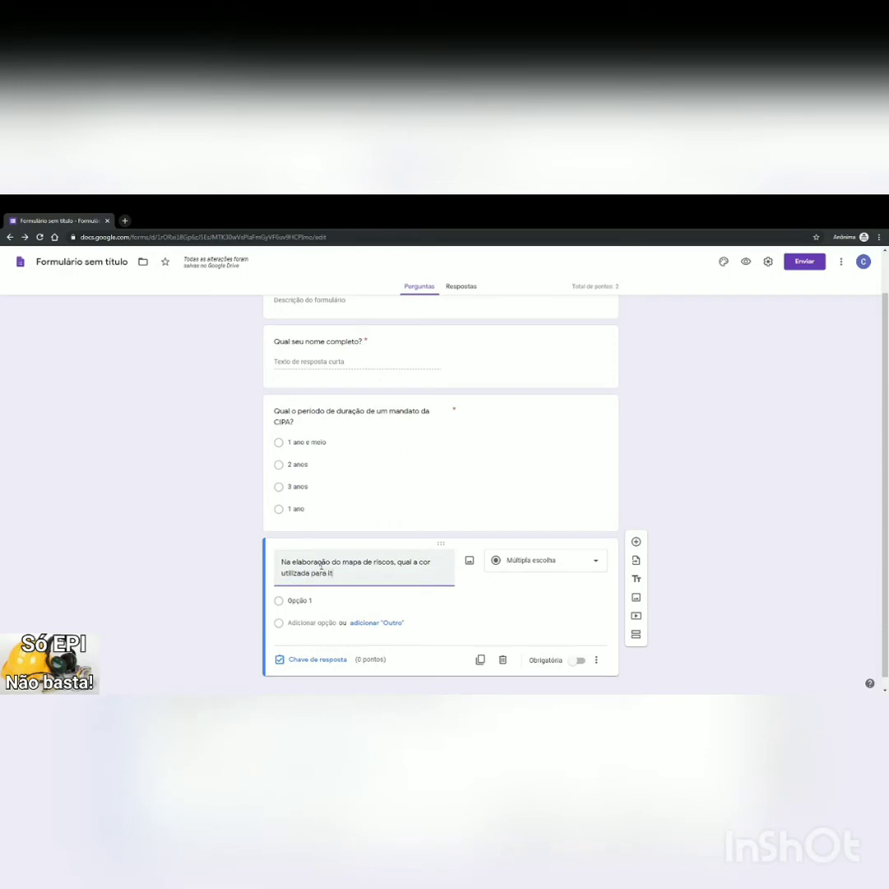
type("da para iden")
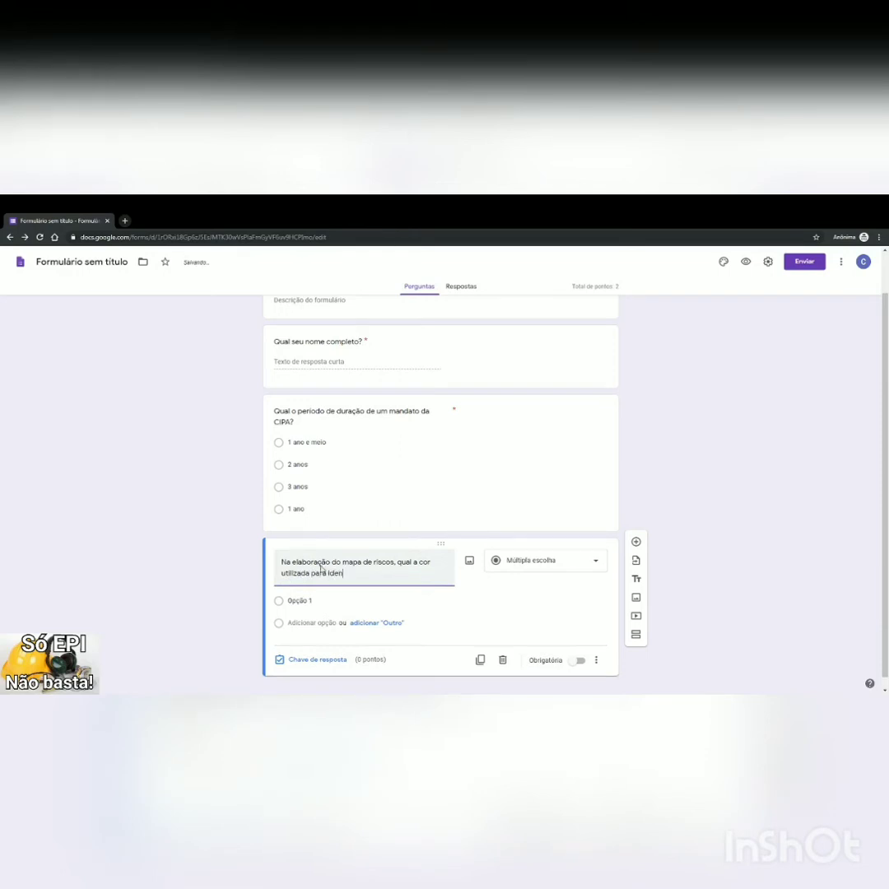
type("tificar um risco")
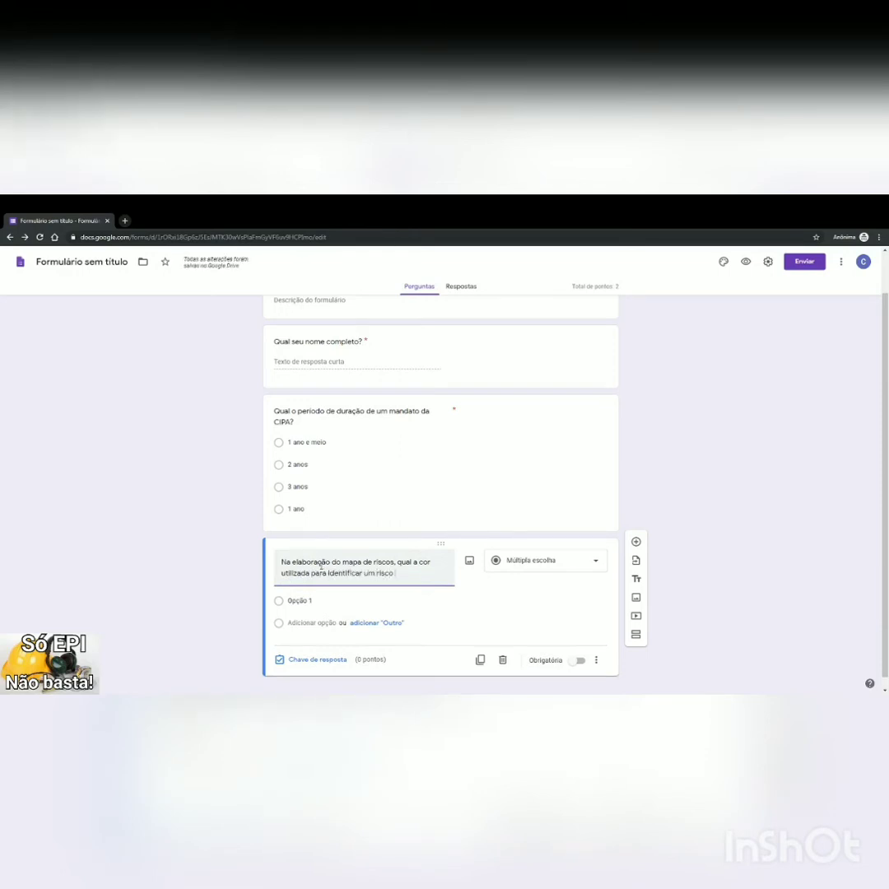
type(" quimico?")
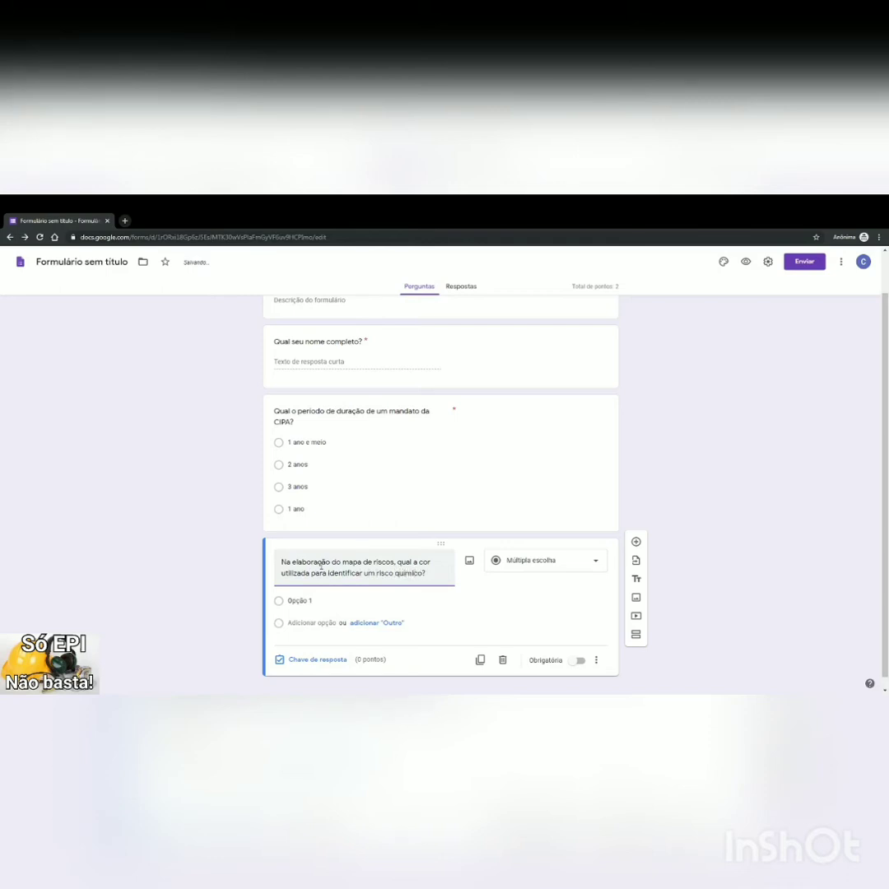
Step: Enter the options "Azul", "Vermelha", "Verde" and "Amarela" for the risk map question and make it required
left_click(299, 601)
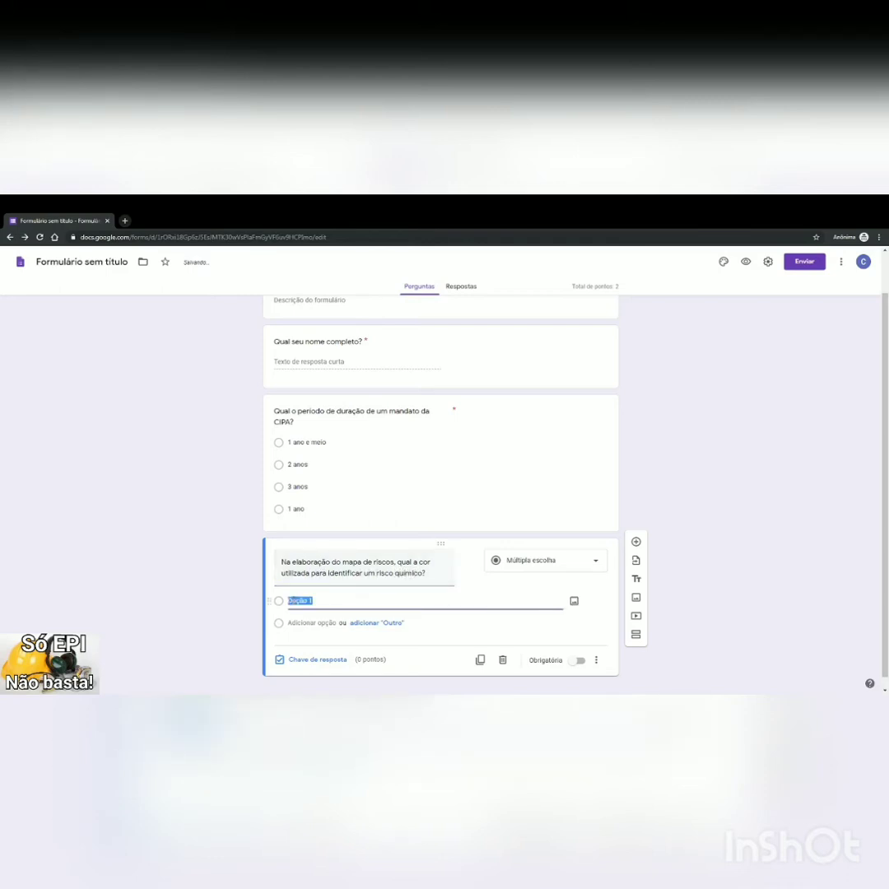
type("Azul")
key("Return")
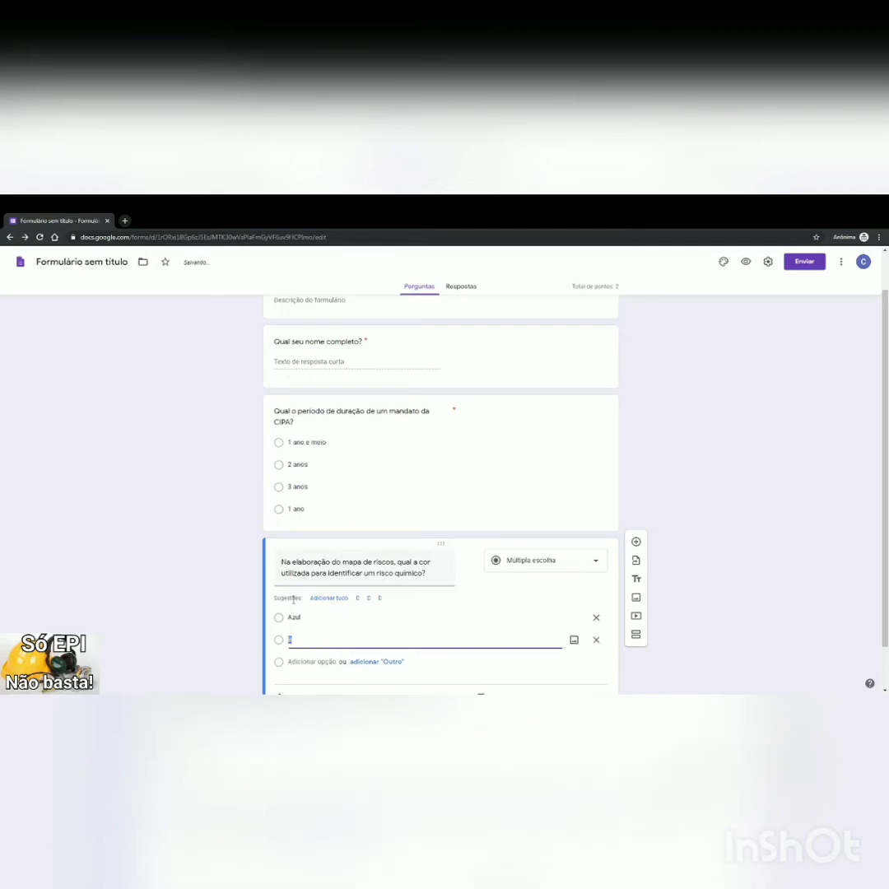
type("Vermelha")
key("Return")
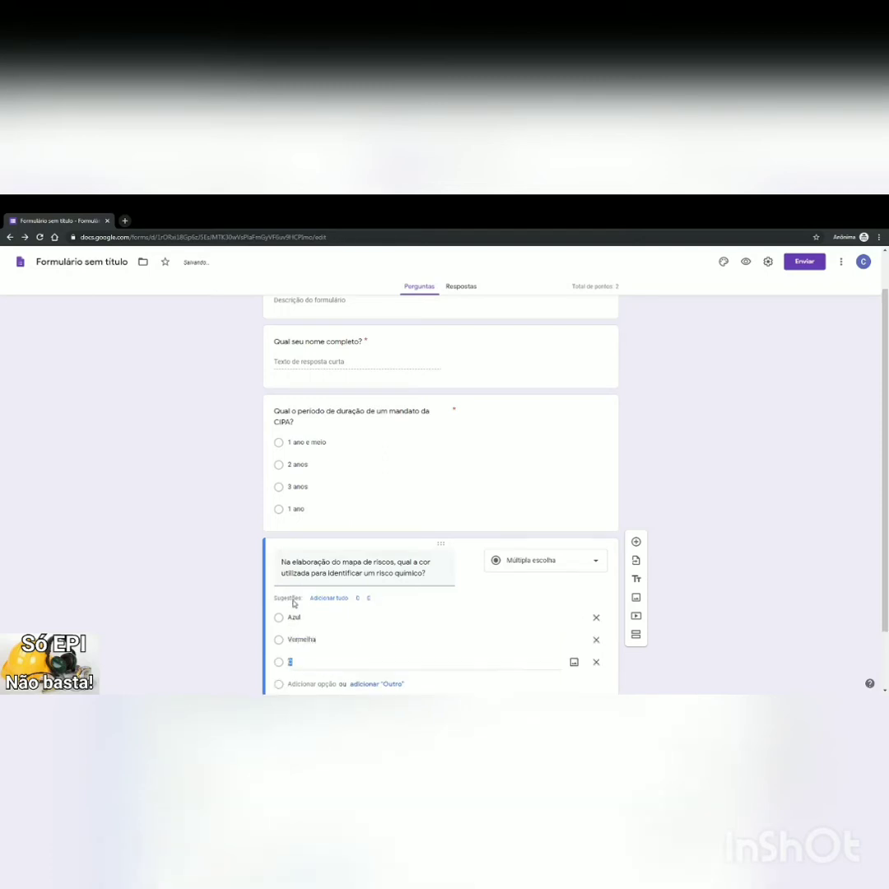
type("Verde")
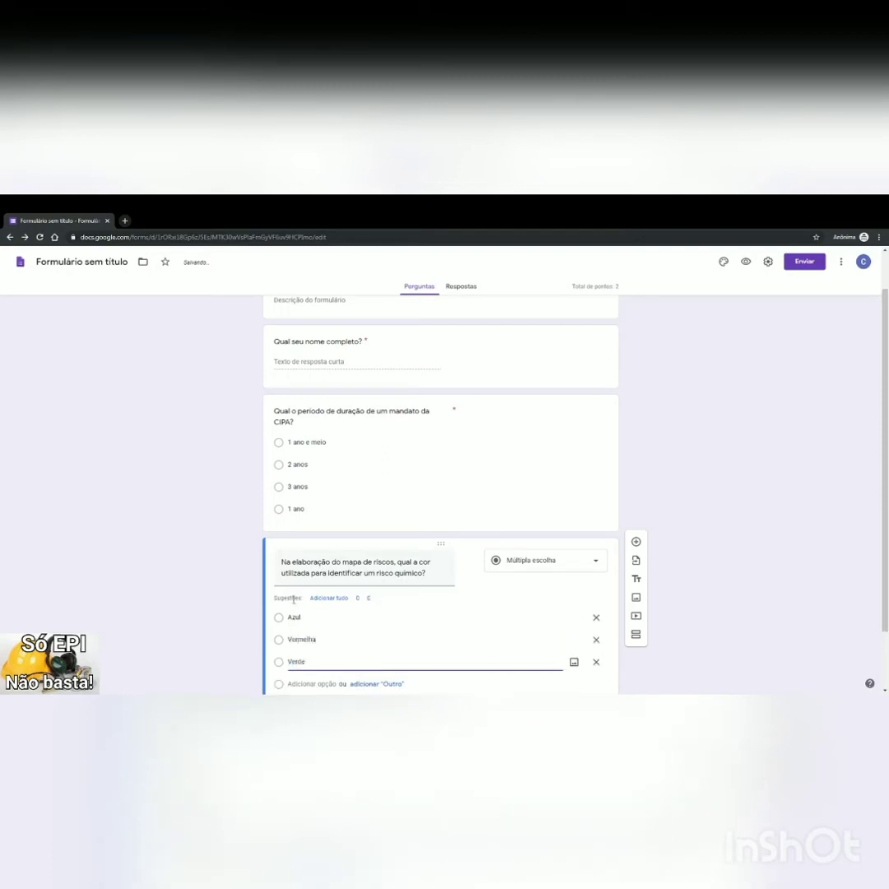
key("Return")
type("Amarel")
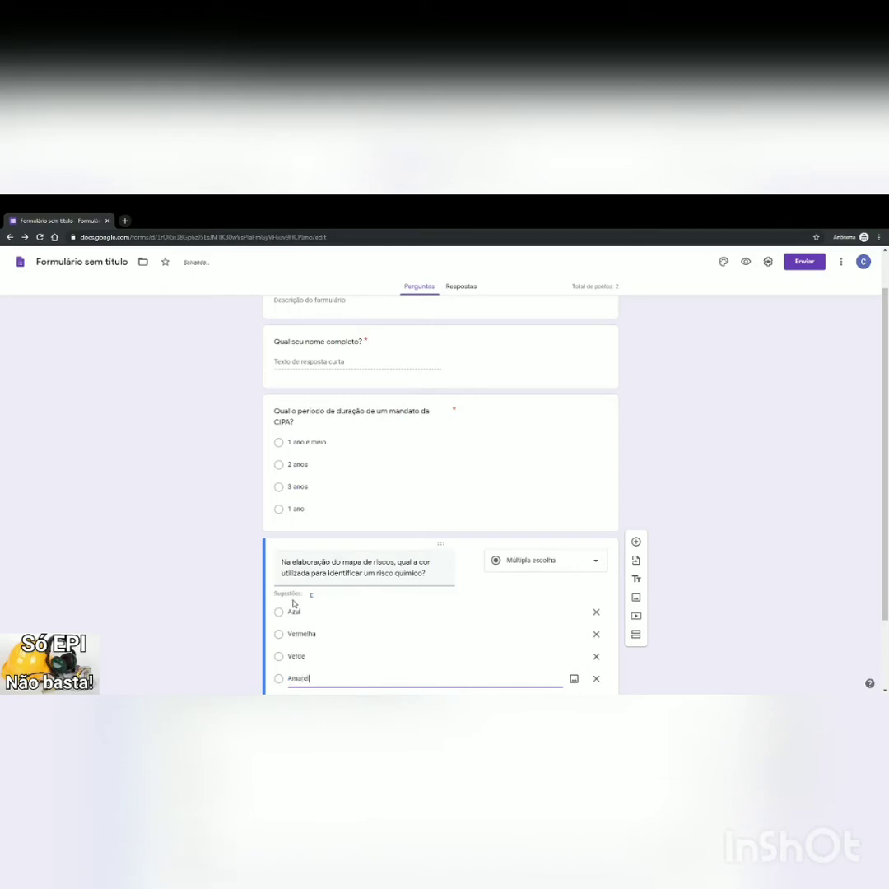
type("a")
scroll(294, 604, "down", 1)
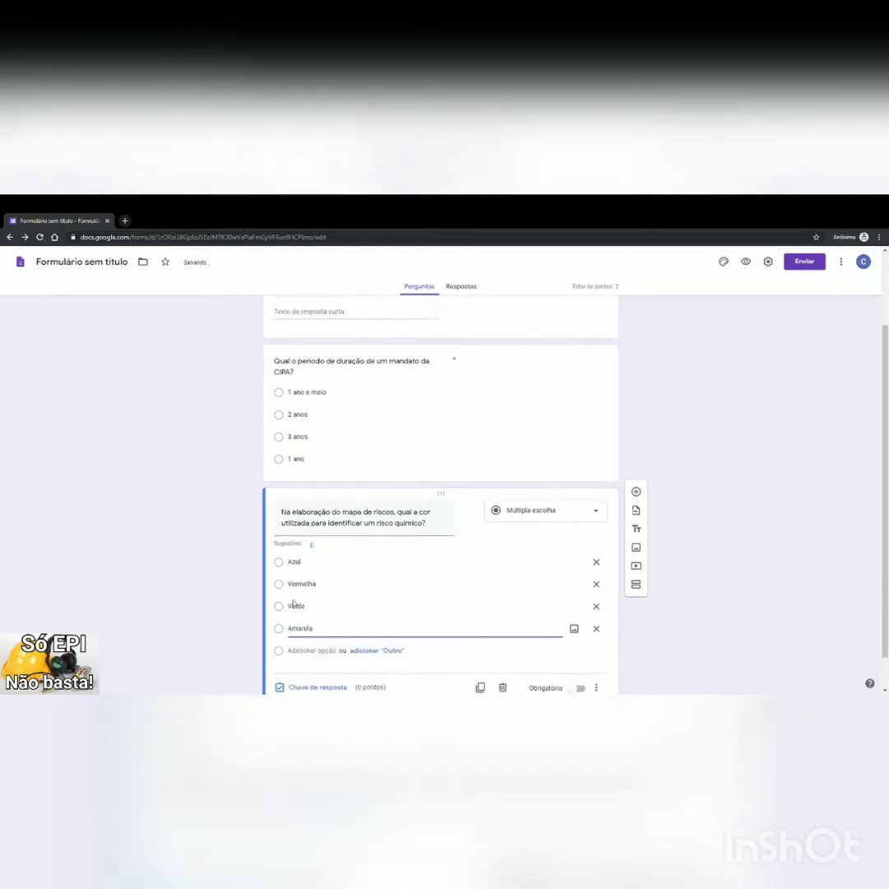
scroll(292, 603, "down", 1)
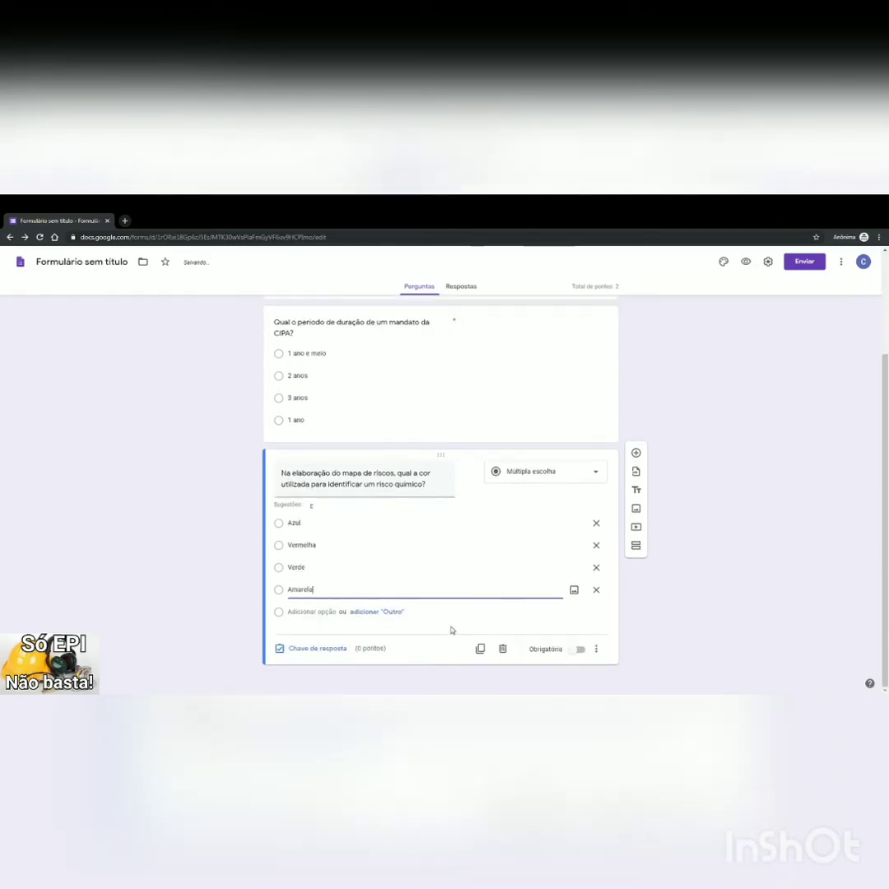
left_click(581, 650)
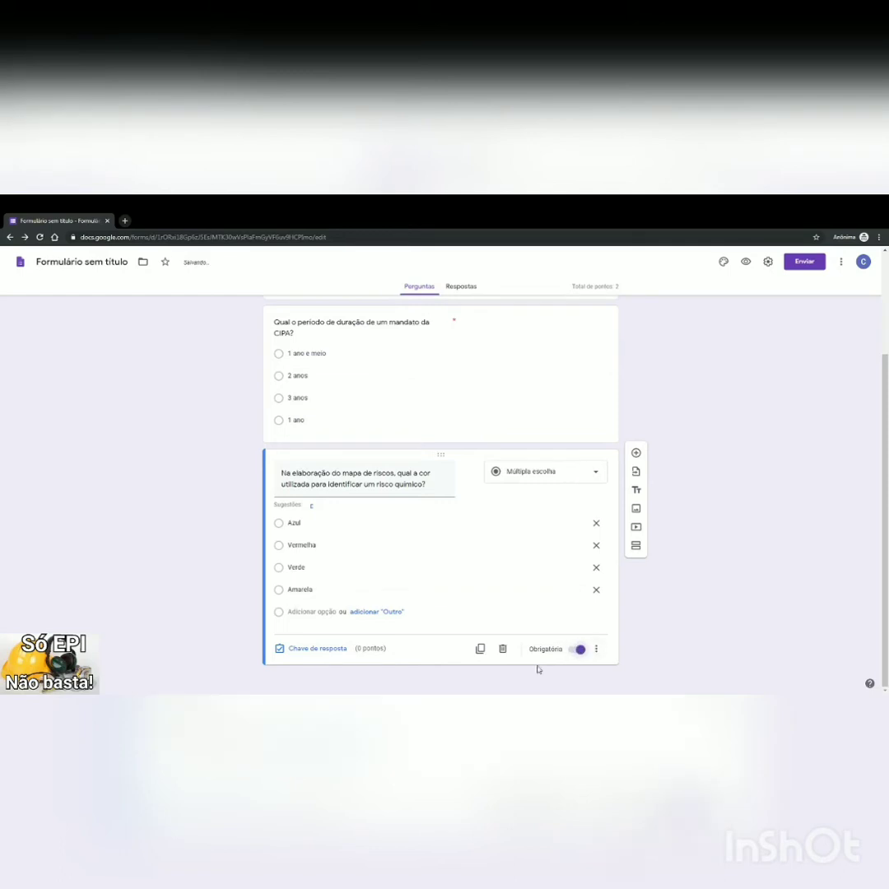
Step: In the risk map question's answer key, assign 2 points and mark "Vermelha" as the correct answer
left_click(302, 650)
left_click(579, 510)
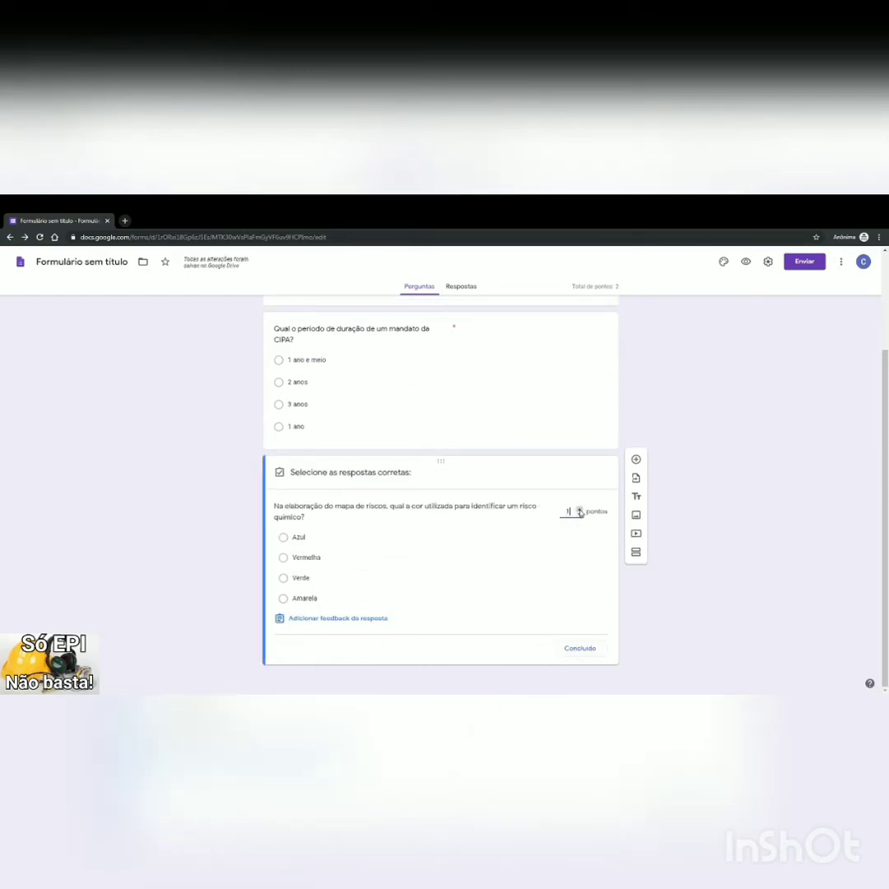
left_click(580, 510)
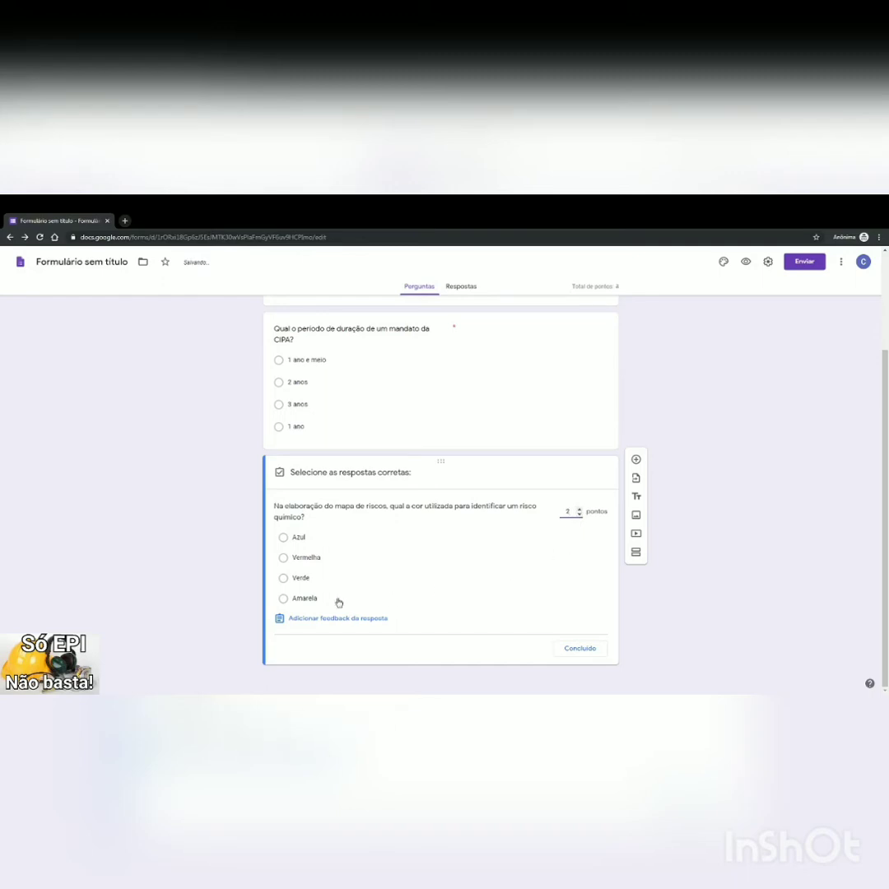
left_click(282, 559)
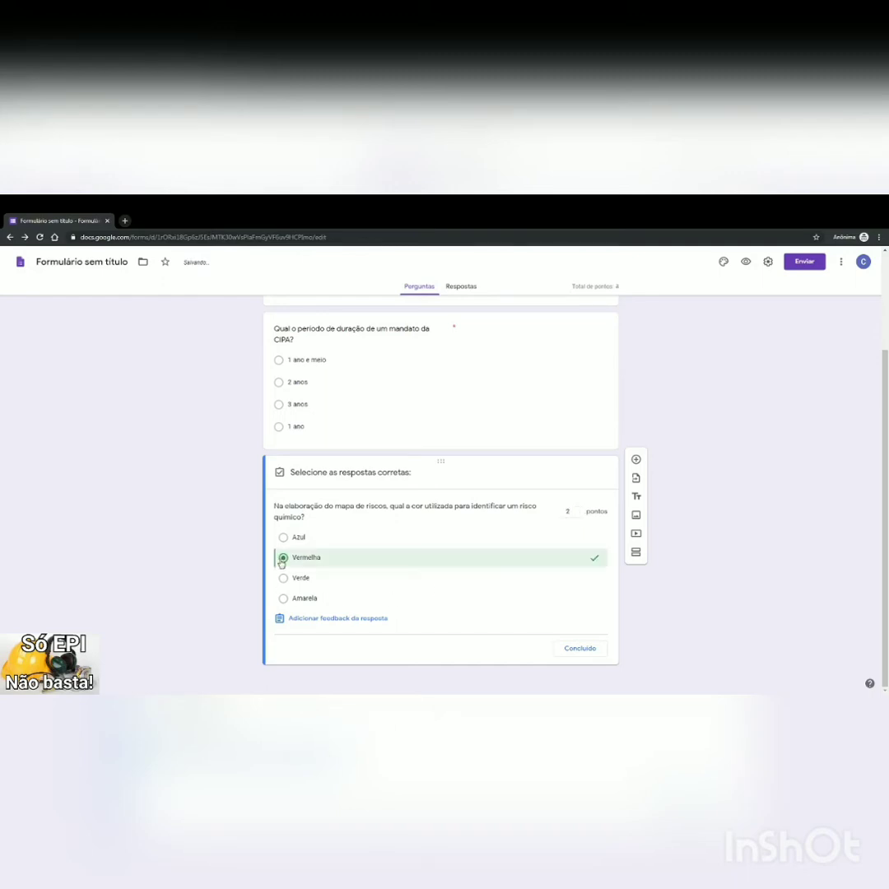
Step: Write the risk map question's incorrect-answer feedback: "Resposta incorreta! A cor utilizada para identificar o risco químico é a vermelha."
left_click(321, 618)
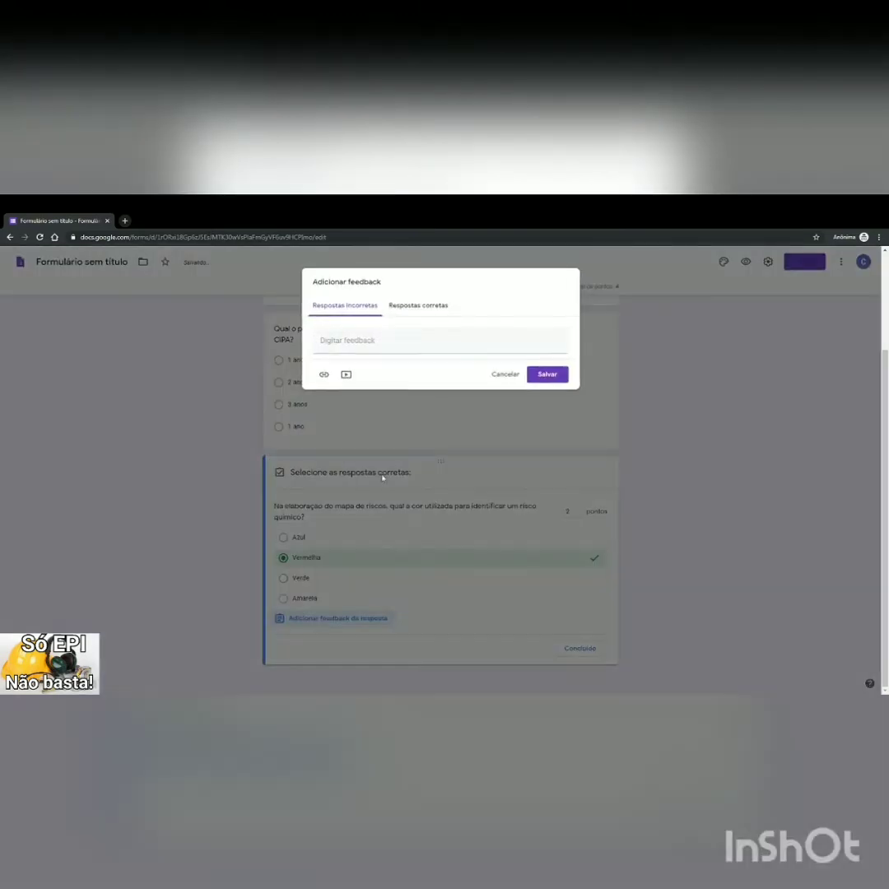
left_click(384, 342)
type("Respo")
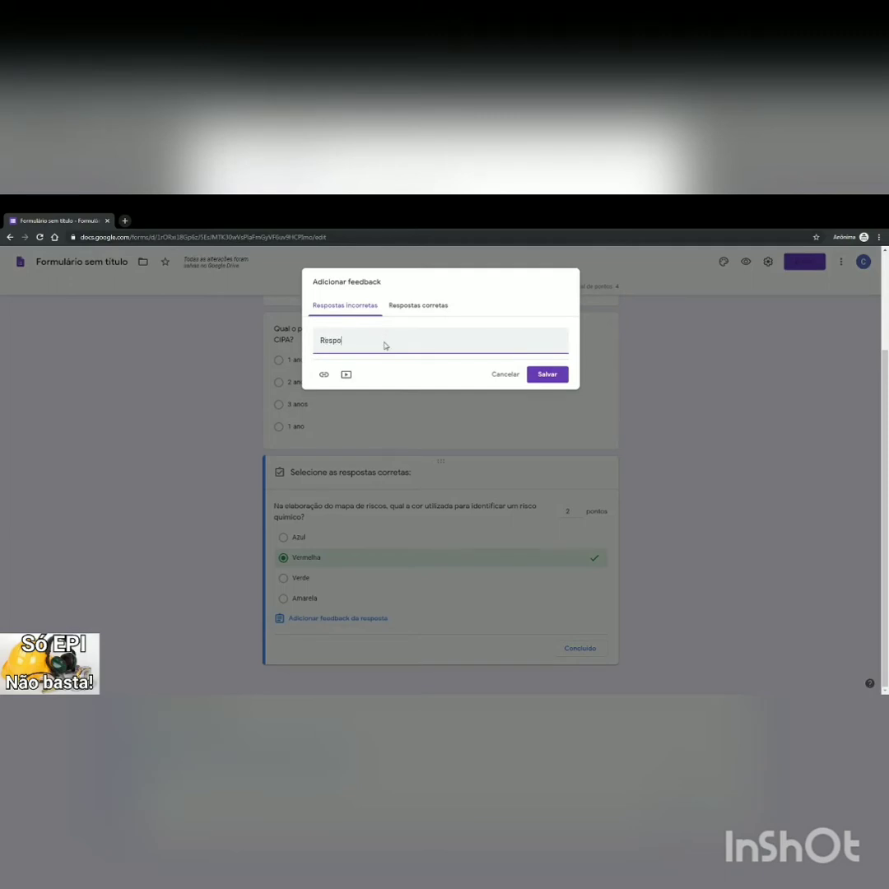
type("sta incorreta A cor utiol")
key("BackSpace")
key("BackSpace")
key("BackSpace")
key("BackSpace")
type("izada para identificar o risco químico é a vermelha.")
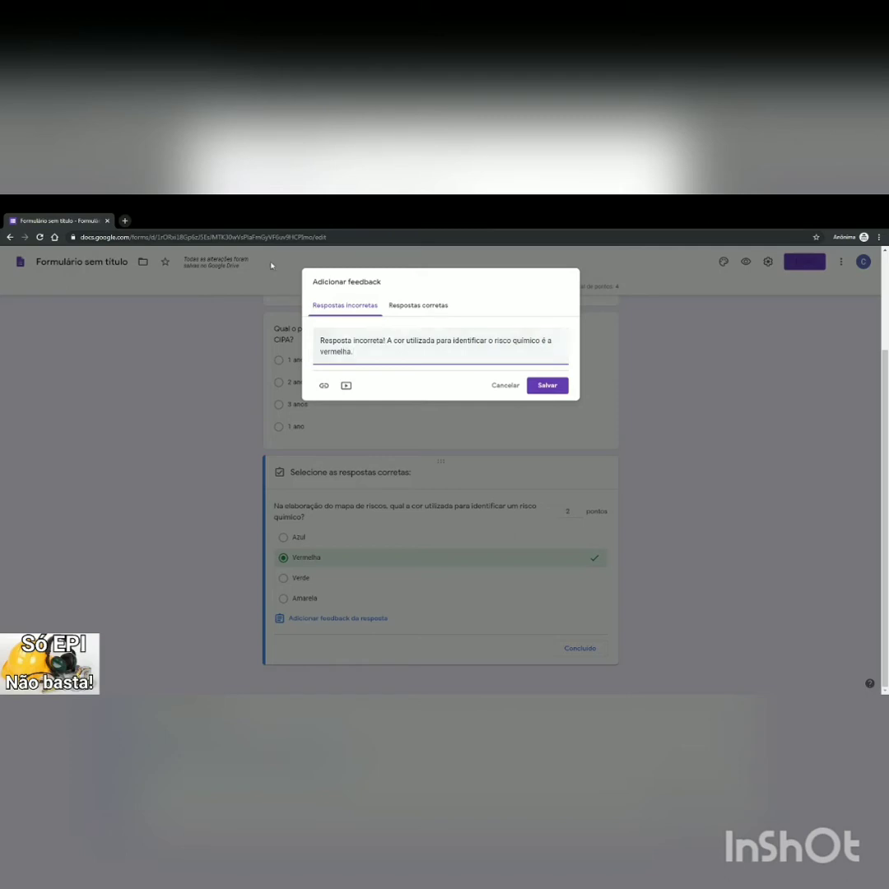
Step: Add the correct-answer feedback "Resposta correta!" to the risk map question, save it and finish its answer key
left_click(391, 307)
left_click(339, 341)
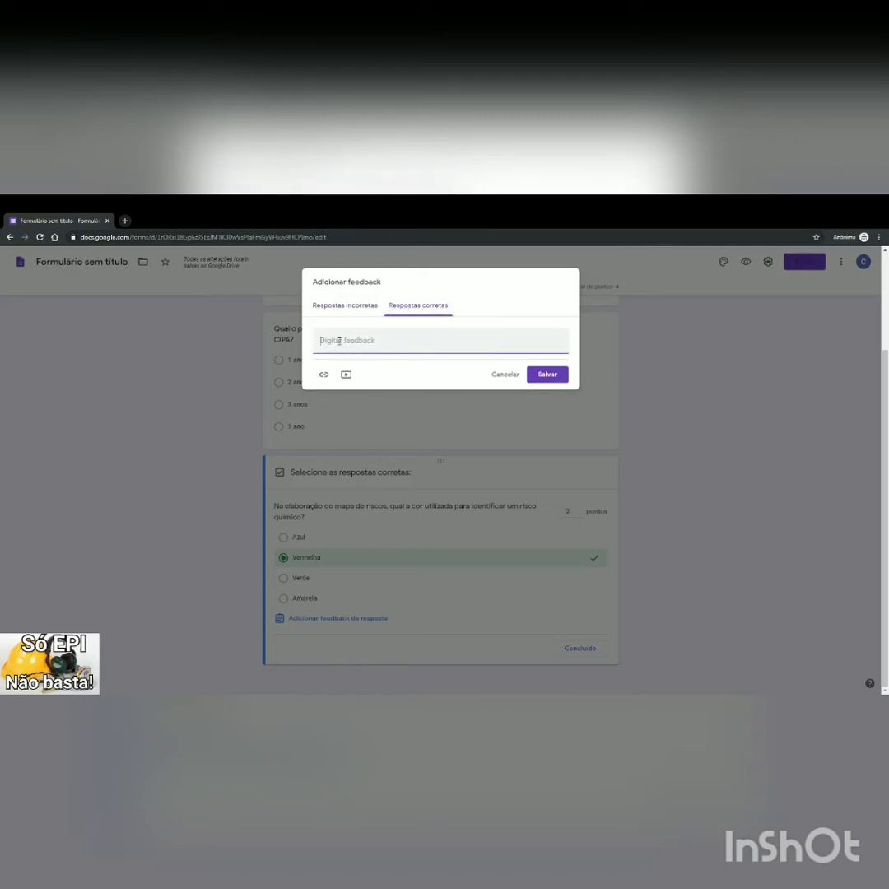
type("Resposta correta!")
left_click(539, 374)
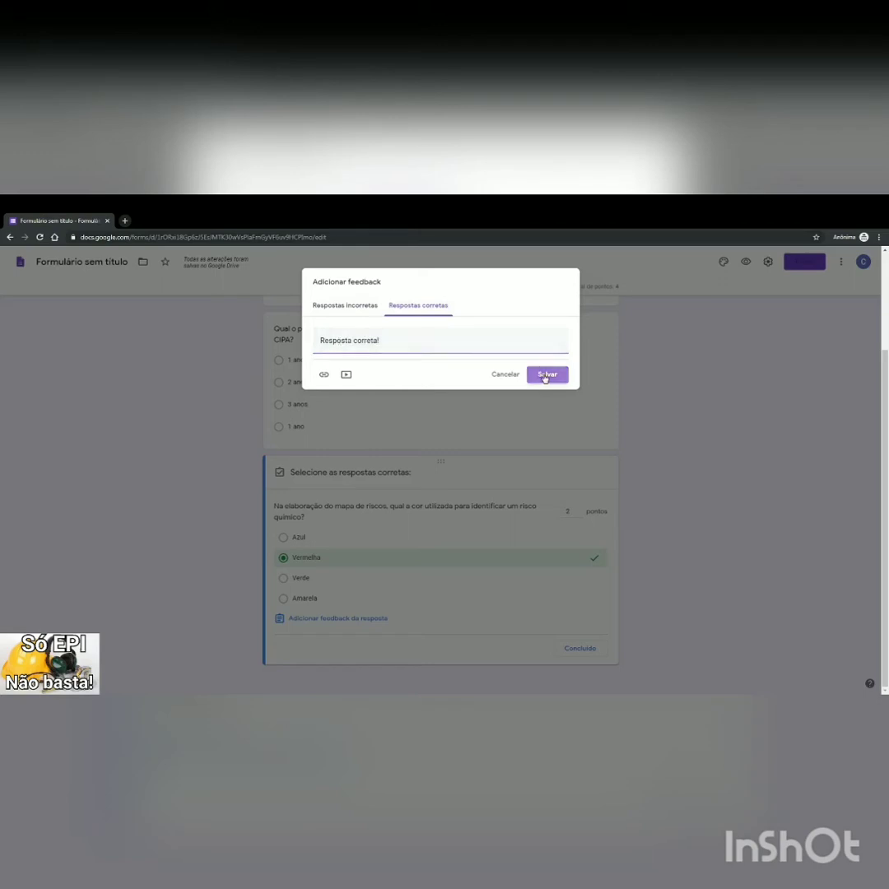
left_click(583, 648)
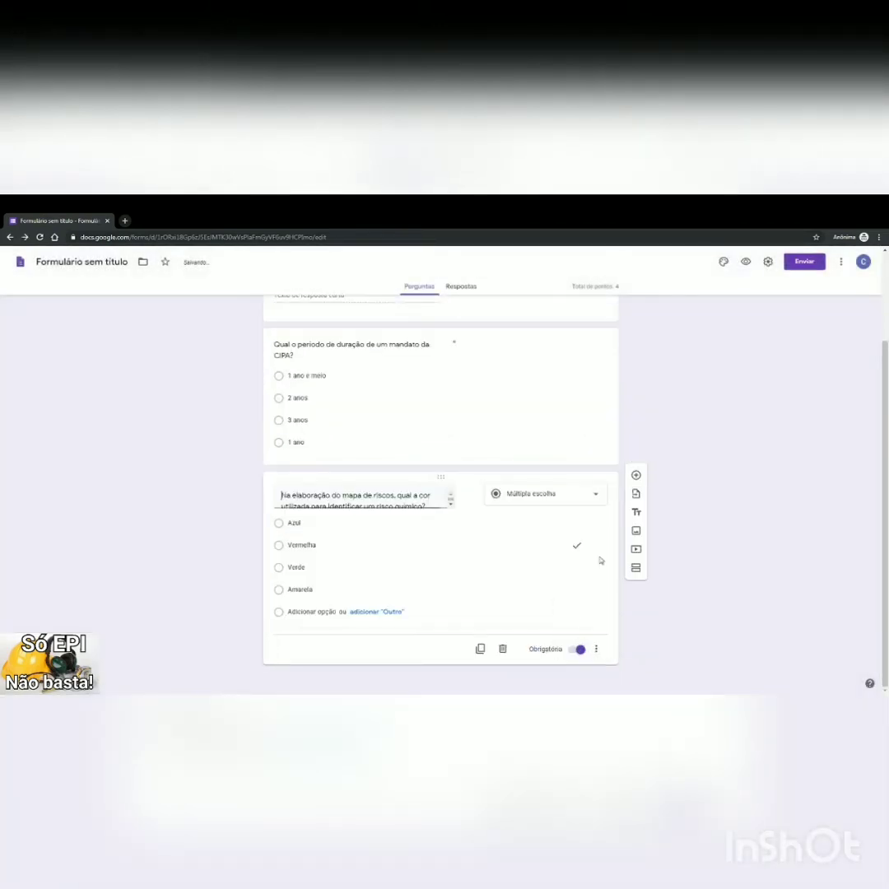
Step: Add a question below: "Qual NR define as diretrizes a serem seguidas na Comissão Interna de Prevenção de Acidentes?"
left_click(636, 466)
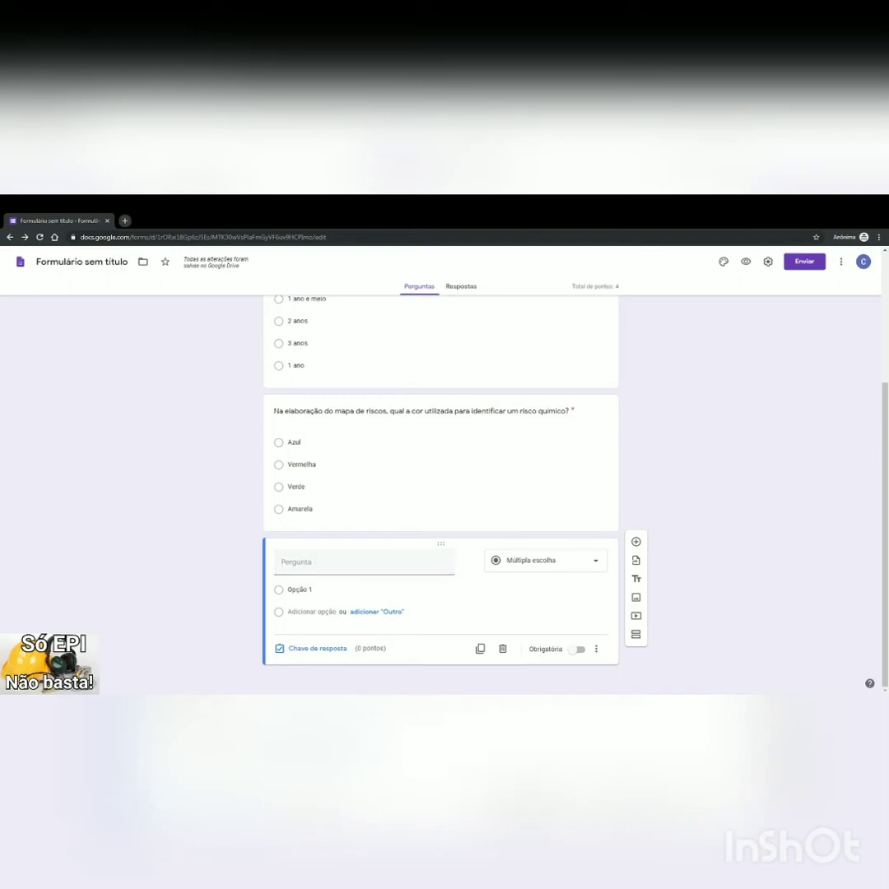
left_click(399, 567)
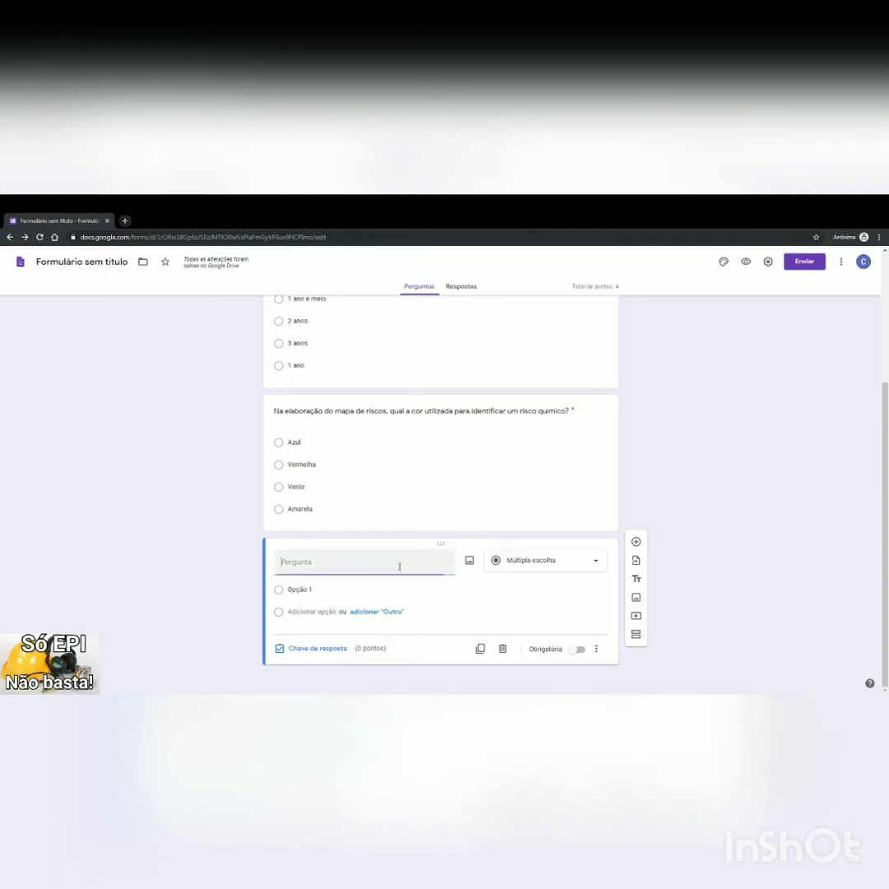
type("Qual NR define ")
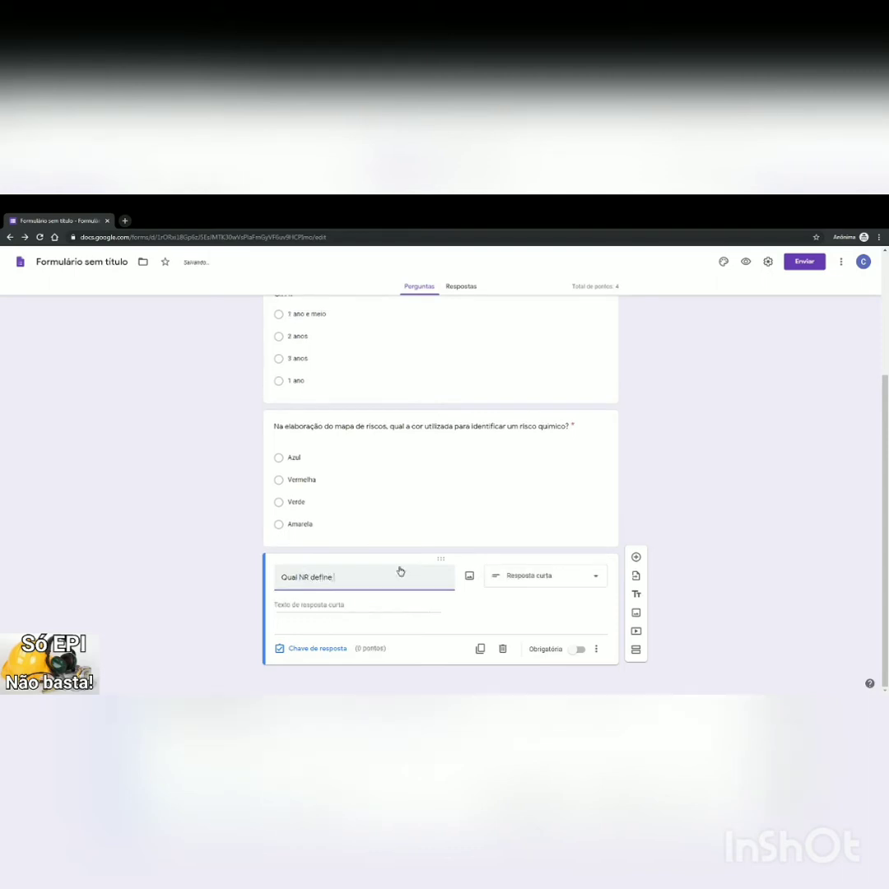
type("o funcionamen")
key("BackSpace")
key("BackSpace")
key("BackSpace")
key("BackSpace")
key("BackSpace")
key("BackSpace")
key("BackSpace")
key("BackSpace")
key("BackSpace")
key("BackSpace")
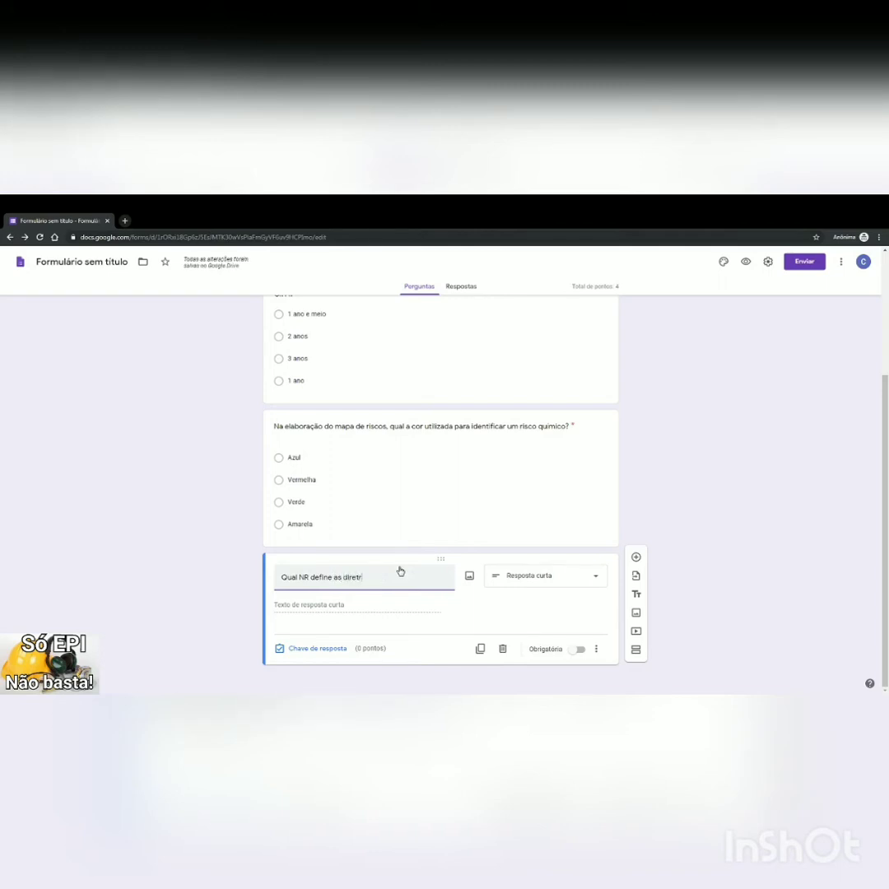
type("as diretrizes para a")
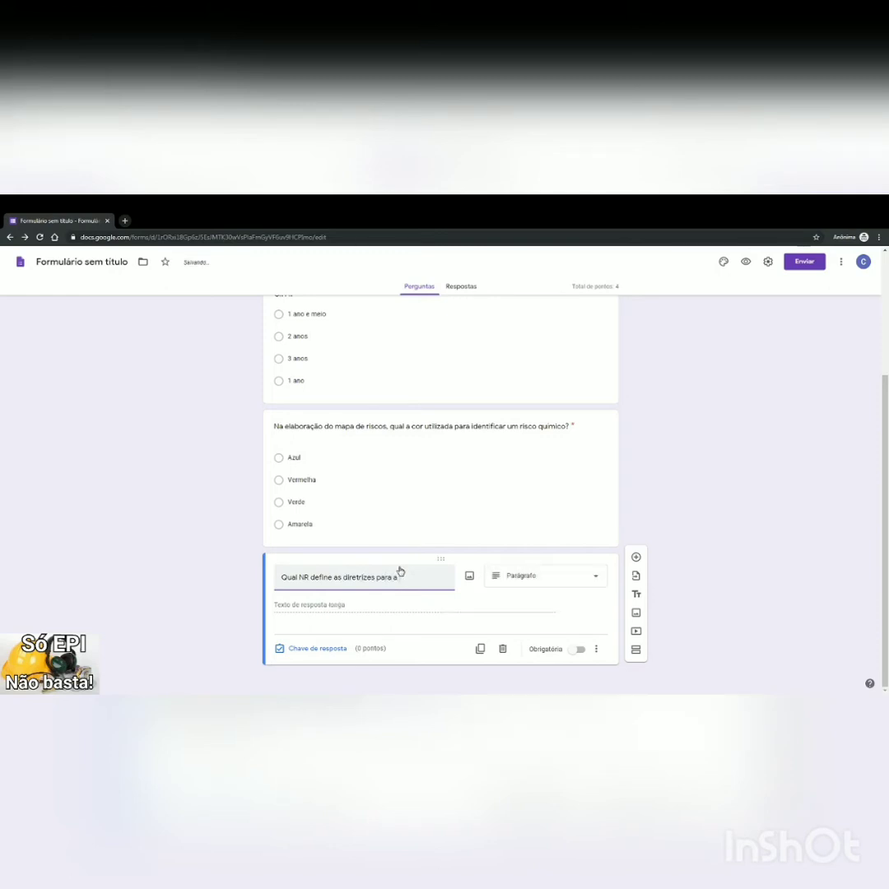
left_click_drag(400, 577, 367, 577)
type("à ser")
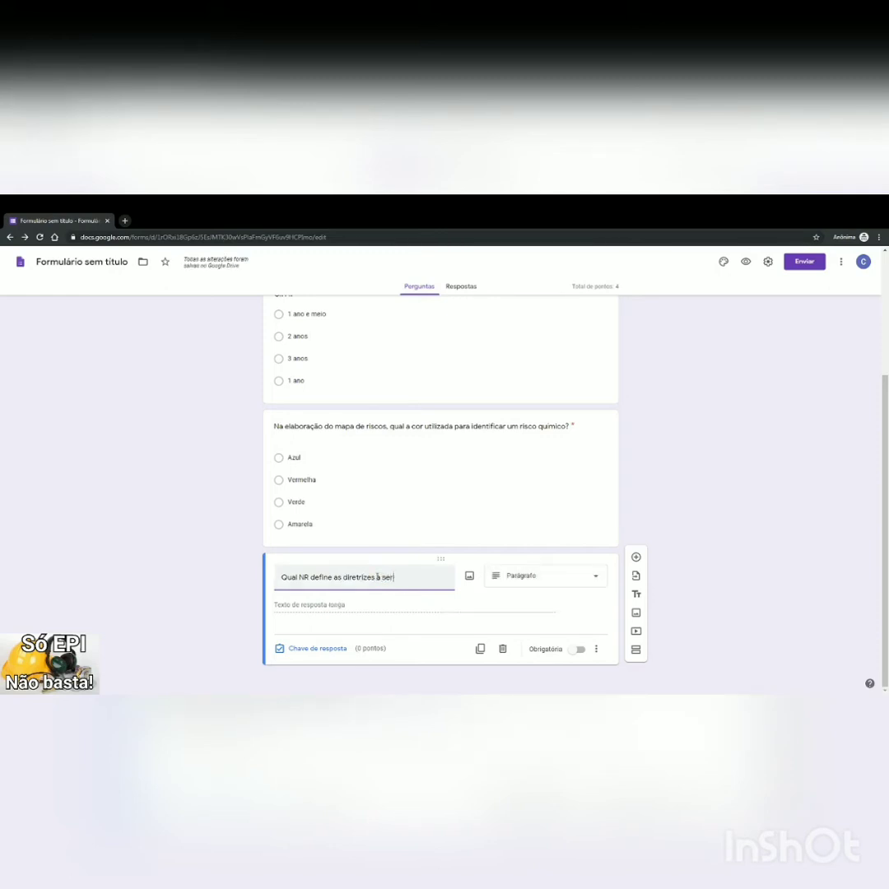
type("em seguidas")
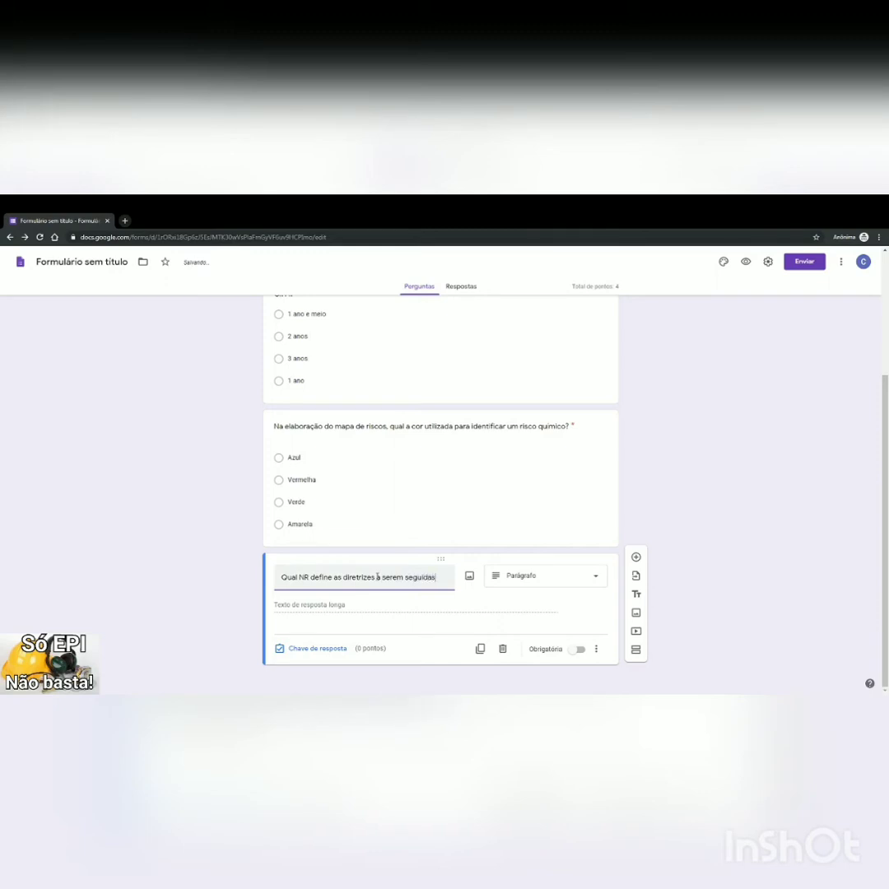
type(" na Cimis")
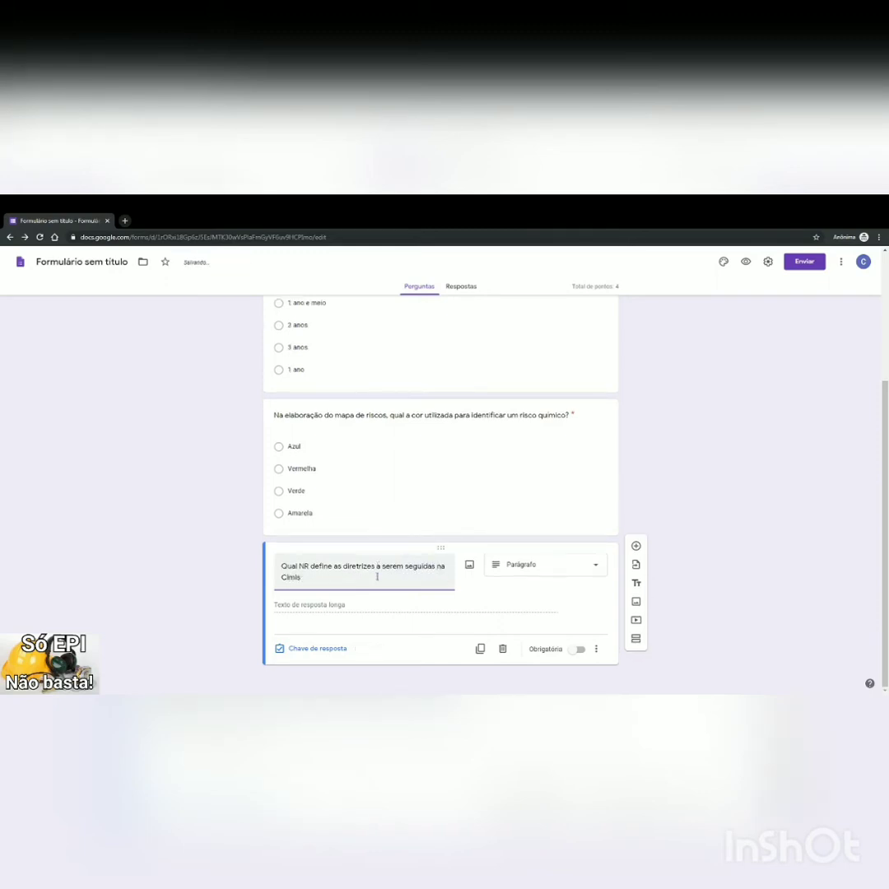
type("omissão Interna de Pre")
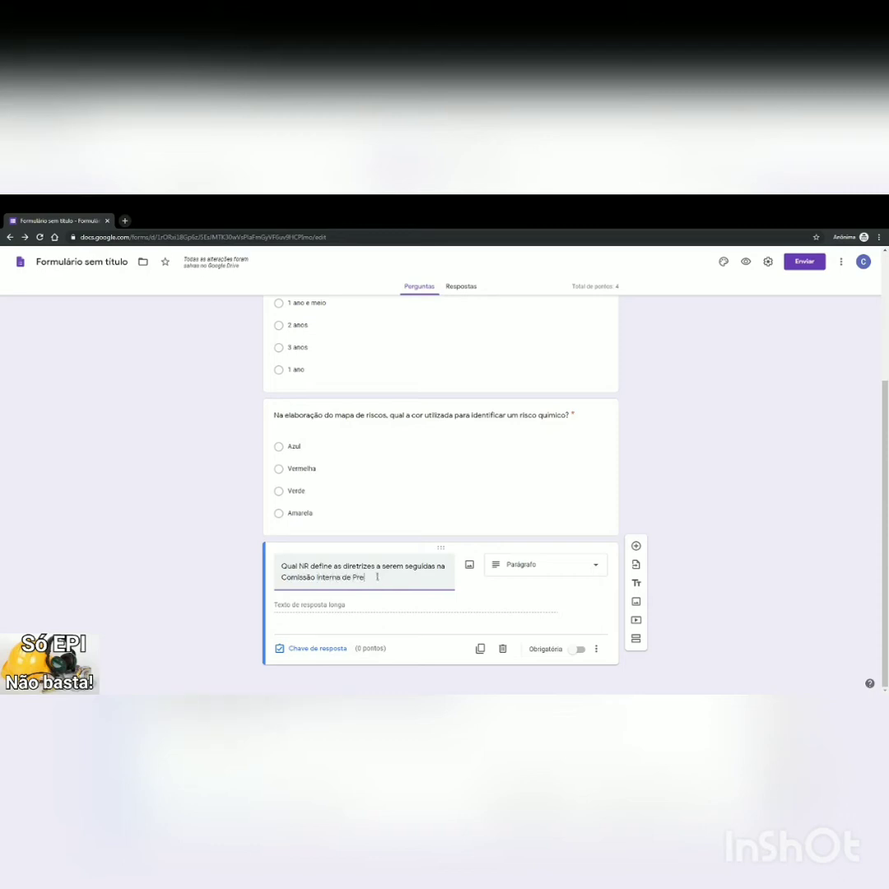
type("venção de Acidentes?")
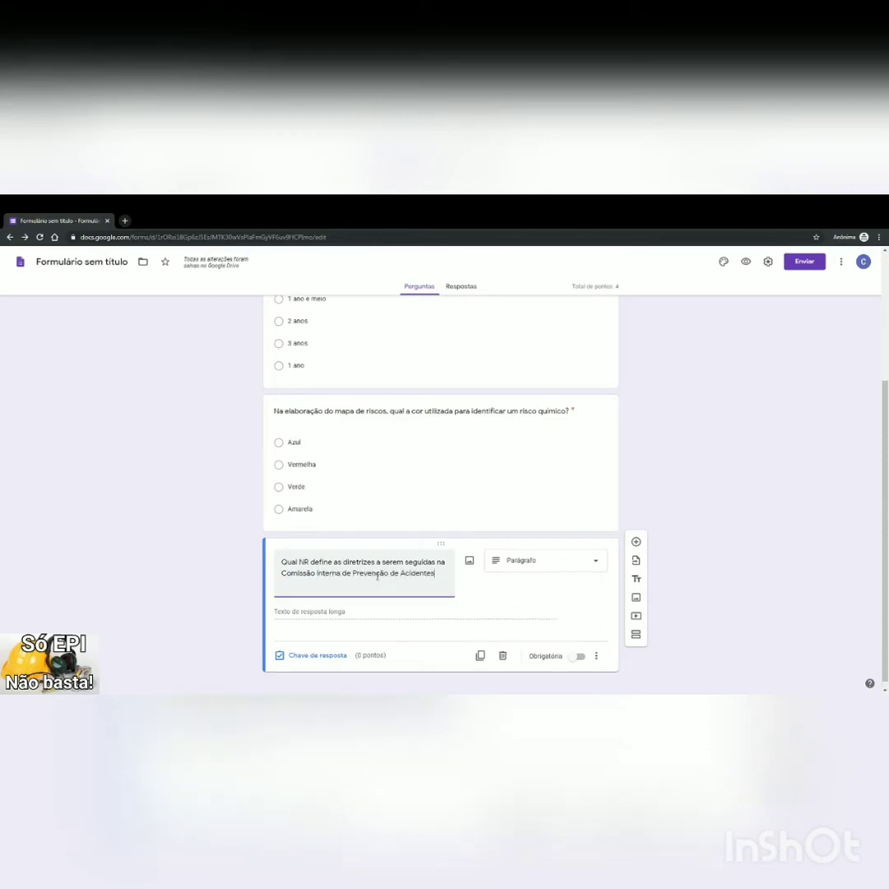
Step: Make the NR question multiple choice with the options "NR 01", "NR 32", "NR10" and "NR 05"
left_click(574, 561)
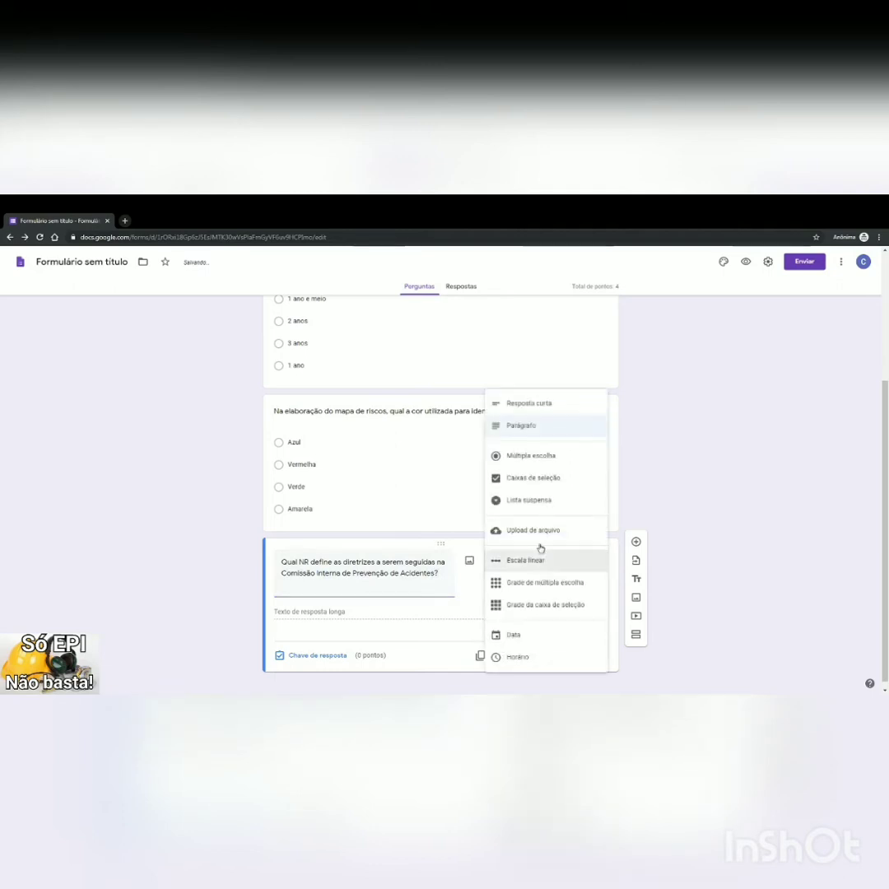
left_click(531, 455)
left_click(299, 611)
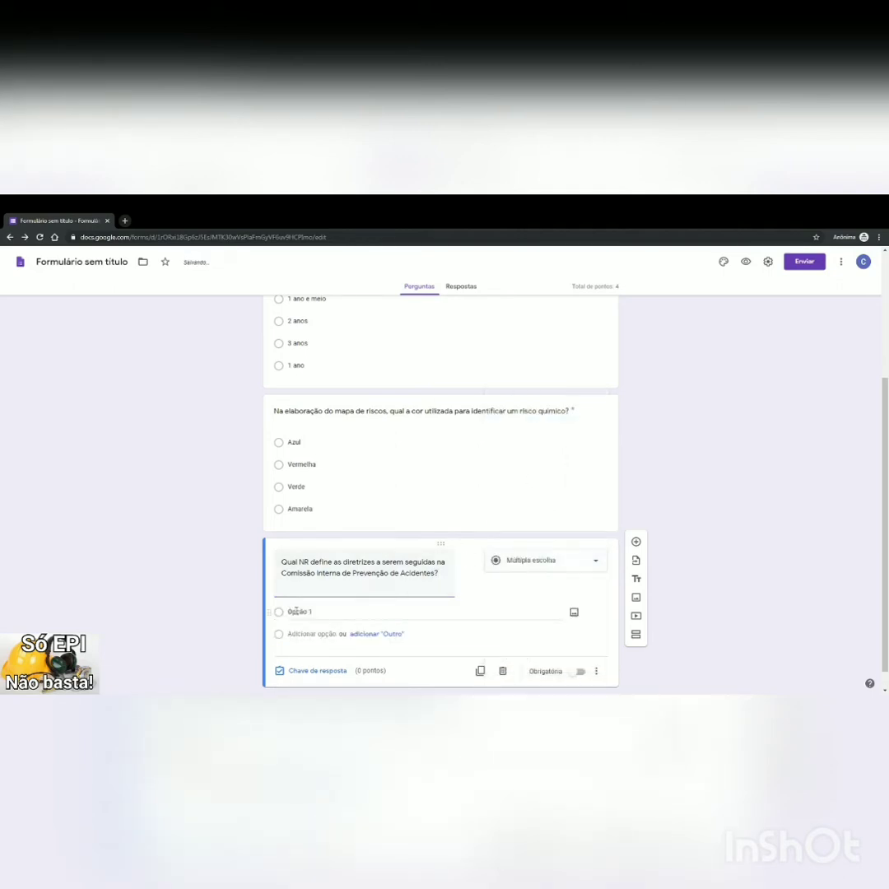
type("NR 01")
left_click(301, 634)
type("NR")
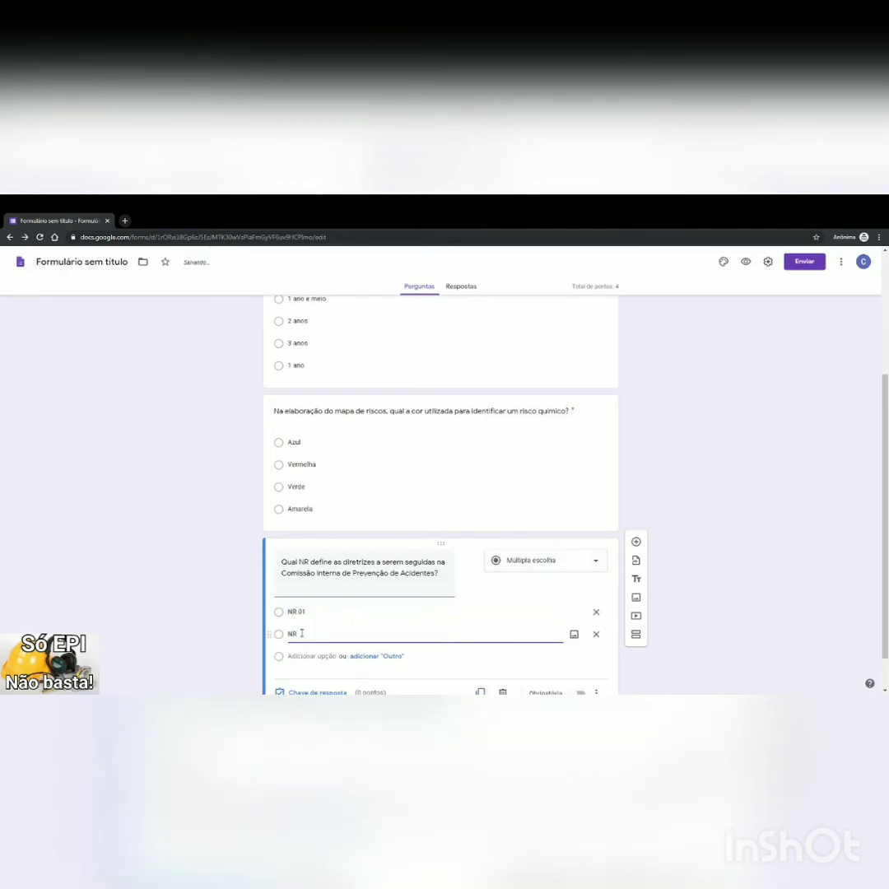
type(" 32")
key("Left")
key("Left")
left_click(319, 655)
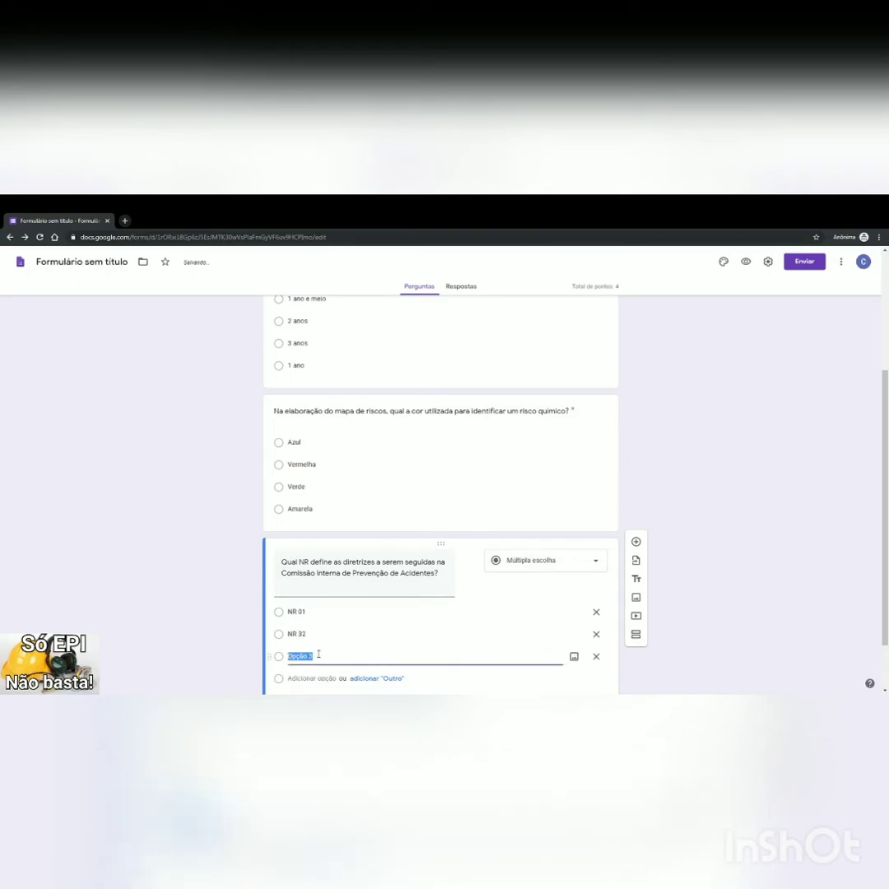
type("NR10")
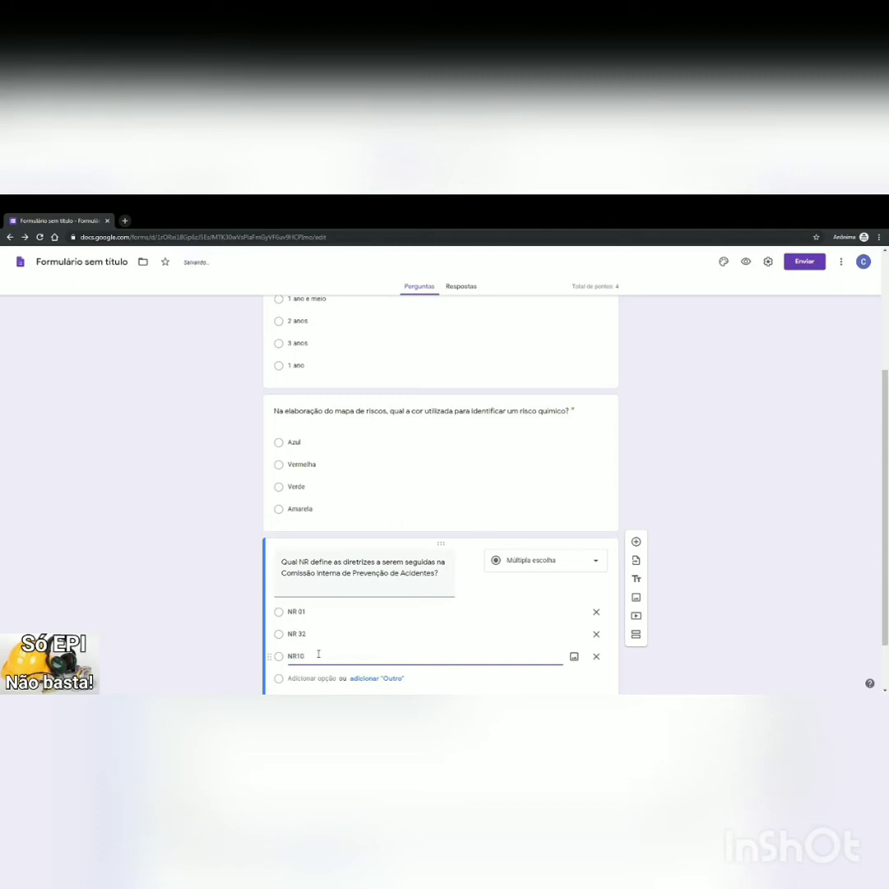
left_click(304, 680)
type("N")
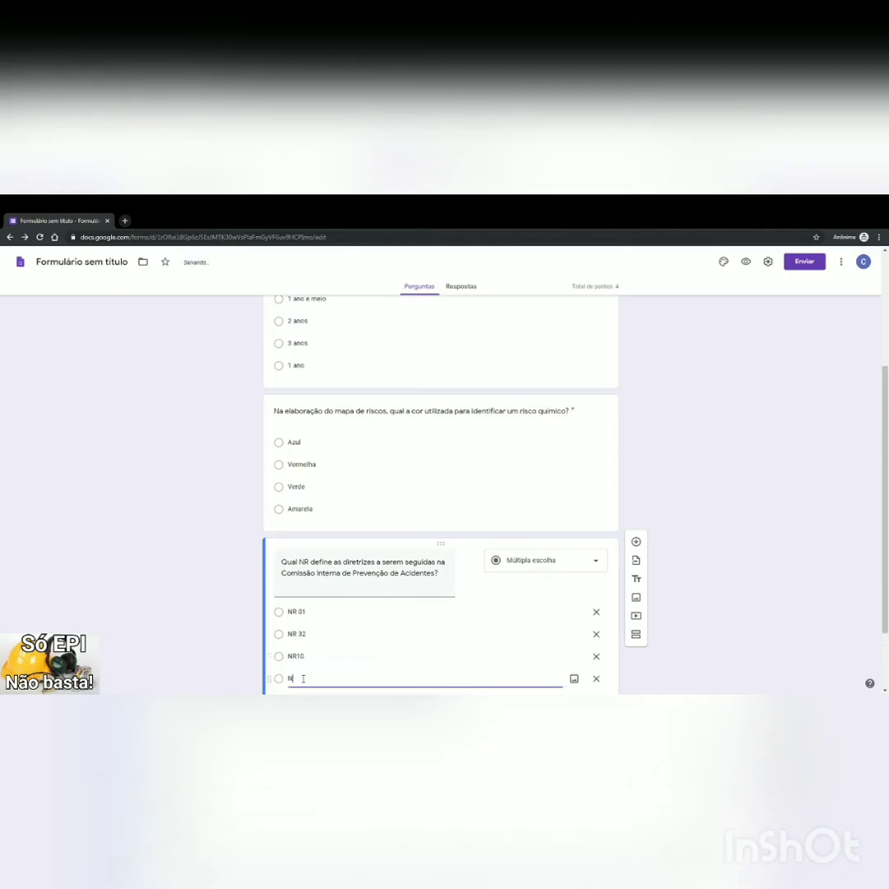
type("R 05")
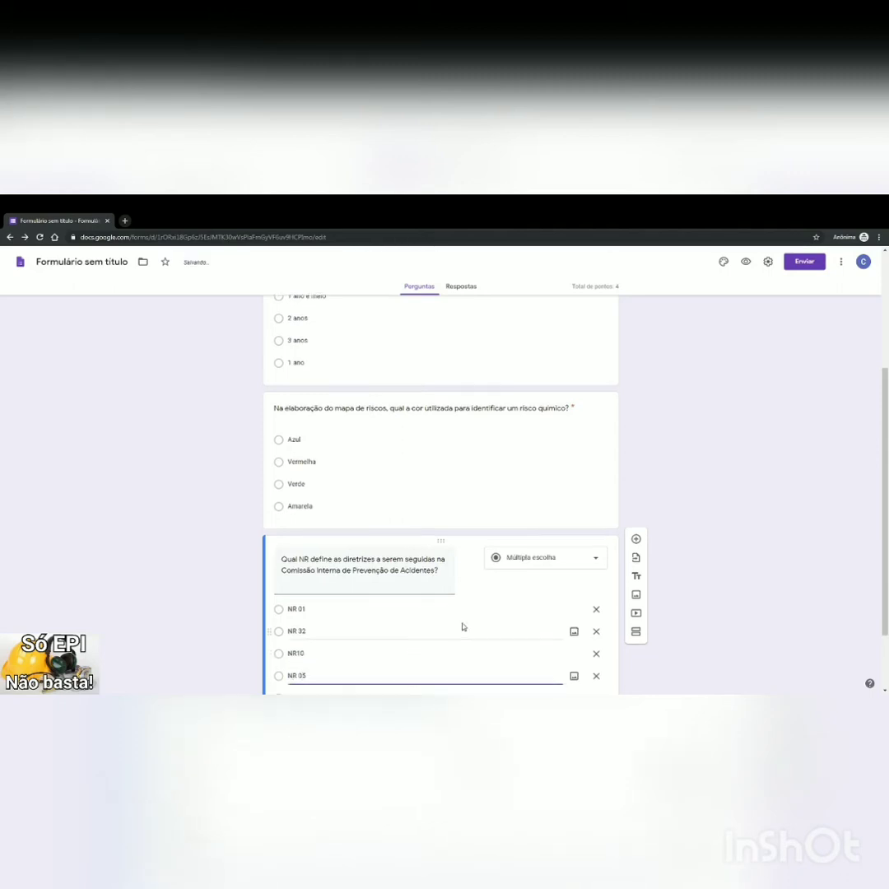
Step: In the NR question's answer key, mark "NR 05" as the correct answer
scroll(463, 628, "down", 2)
left_click(310, 650)
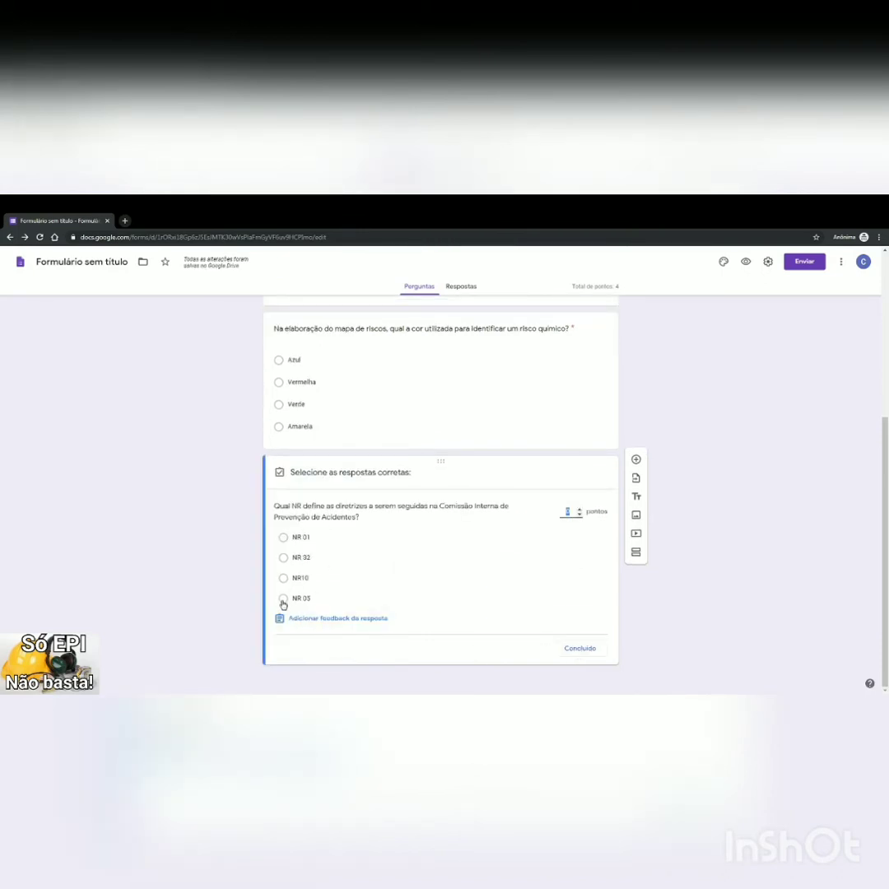
left_click(283, 599)
Step: Save feedback for the NR question: incorrect "Resposta incorreta! A NR relacionada ao assunto é a NR 05." and correct "Resposta correta!"
left_click(320, 619)
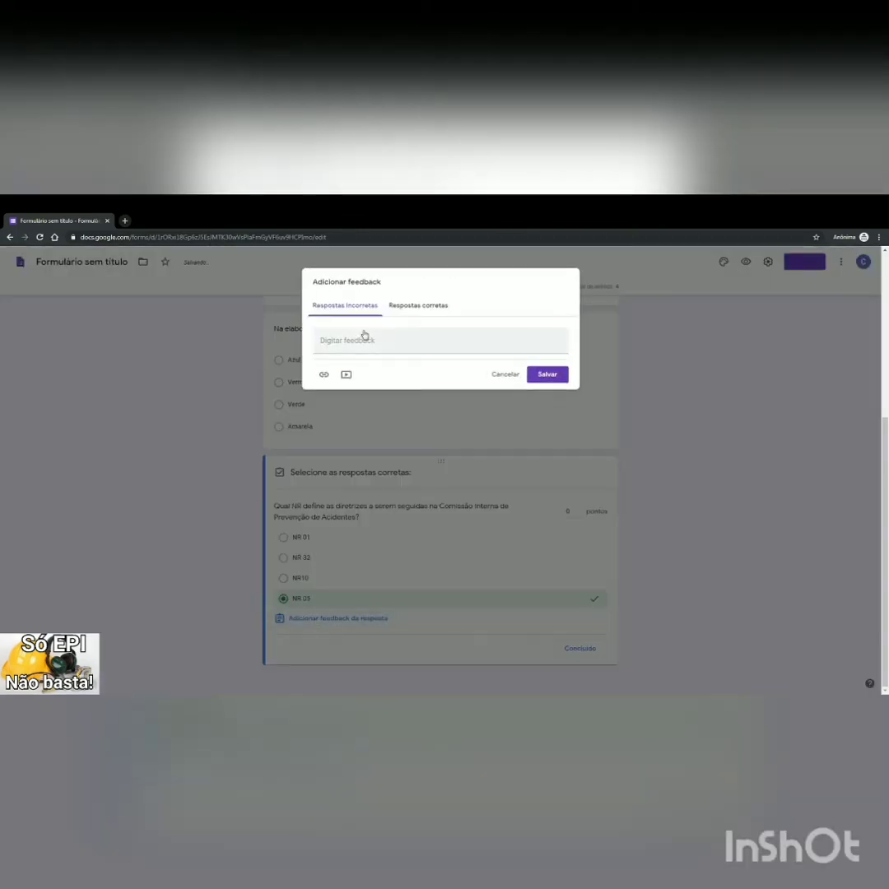
left_click(365, 339)
type("Resposta incorreta! A NR")
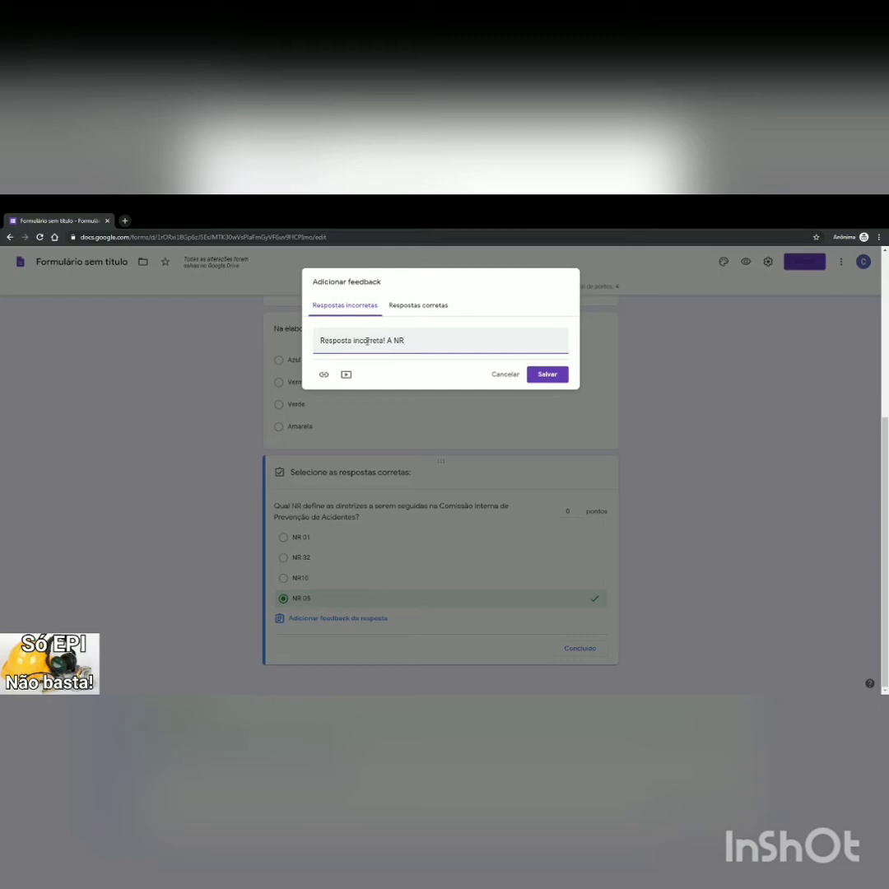
type(" relacionada ao assunto é a NR 05.")
left_click(425, 305)
type("Re")
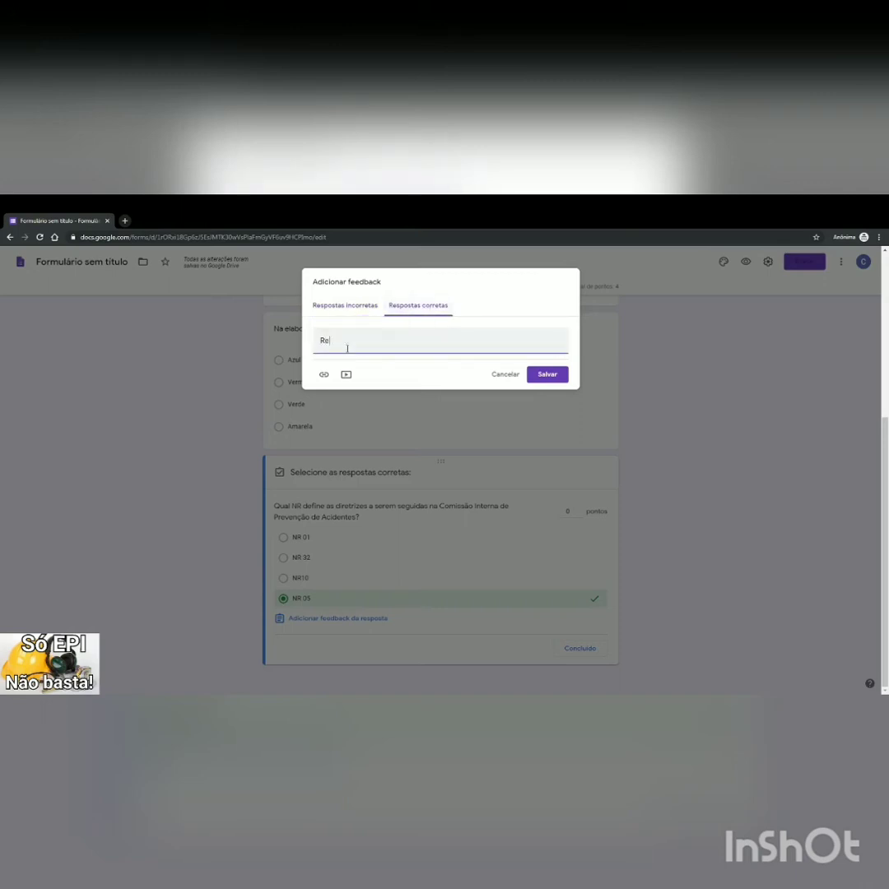
type("sposta correta!")
left_click(548, 375)
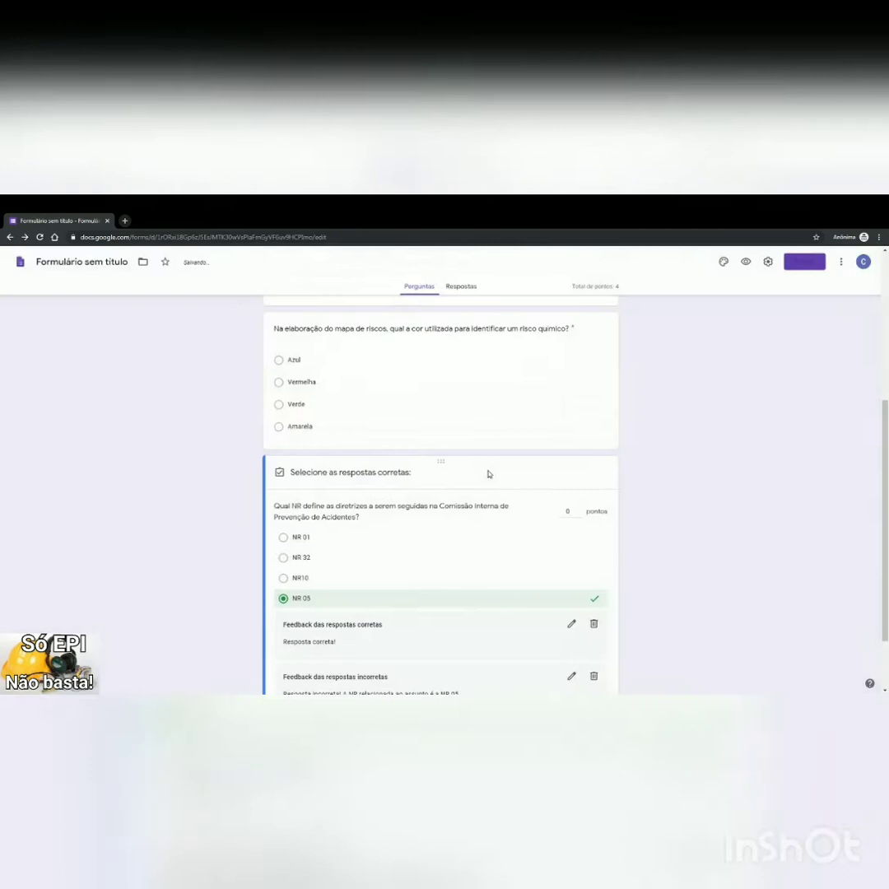
Step: Assign 2 points to the NR question and finish its answer key
left_click(579, 508)
scroll(632, 617, "down", 1)
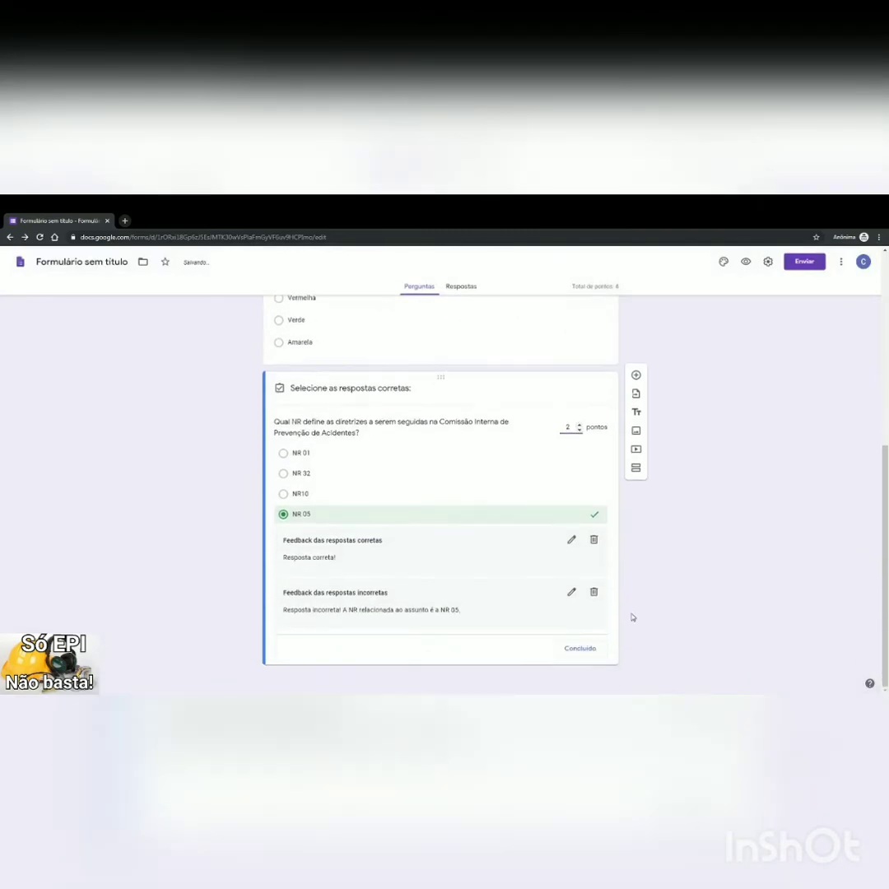
left_click(586, 649)
Step: Add a new question after the NR question, titled "O presidente da CIPA conta com garantia de emprego? (estabilidade)"
scroll(591, 601, "up", 5)
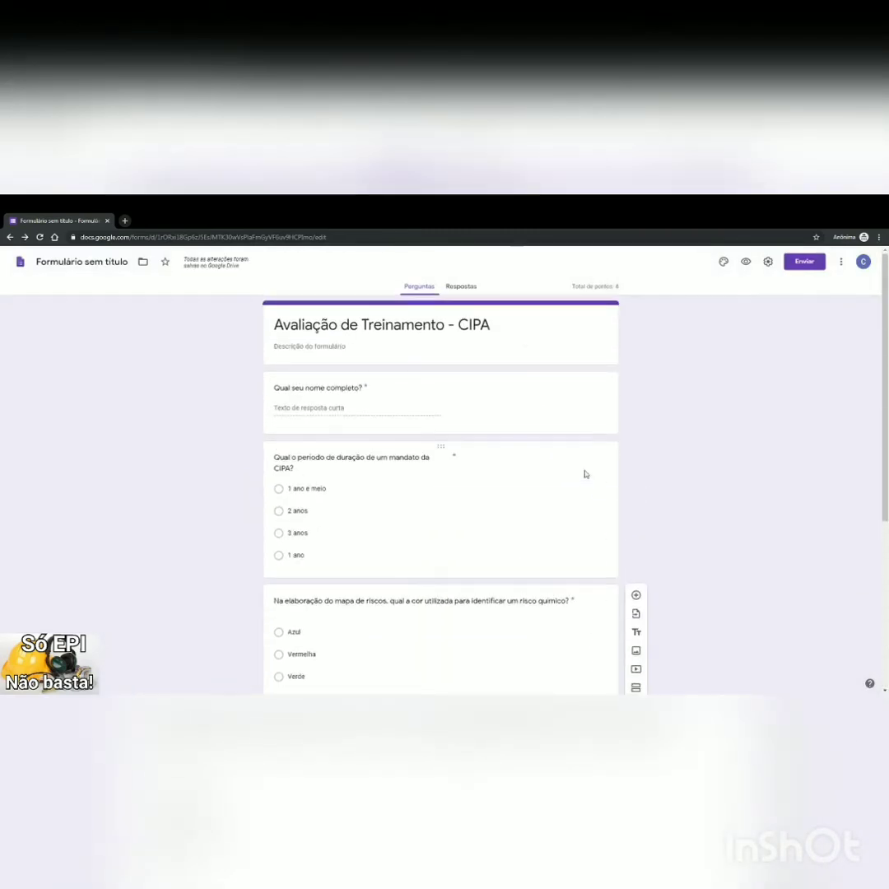
scroll(494, 452, "down", 2)
scroll(453, 502, "down", 2)
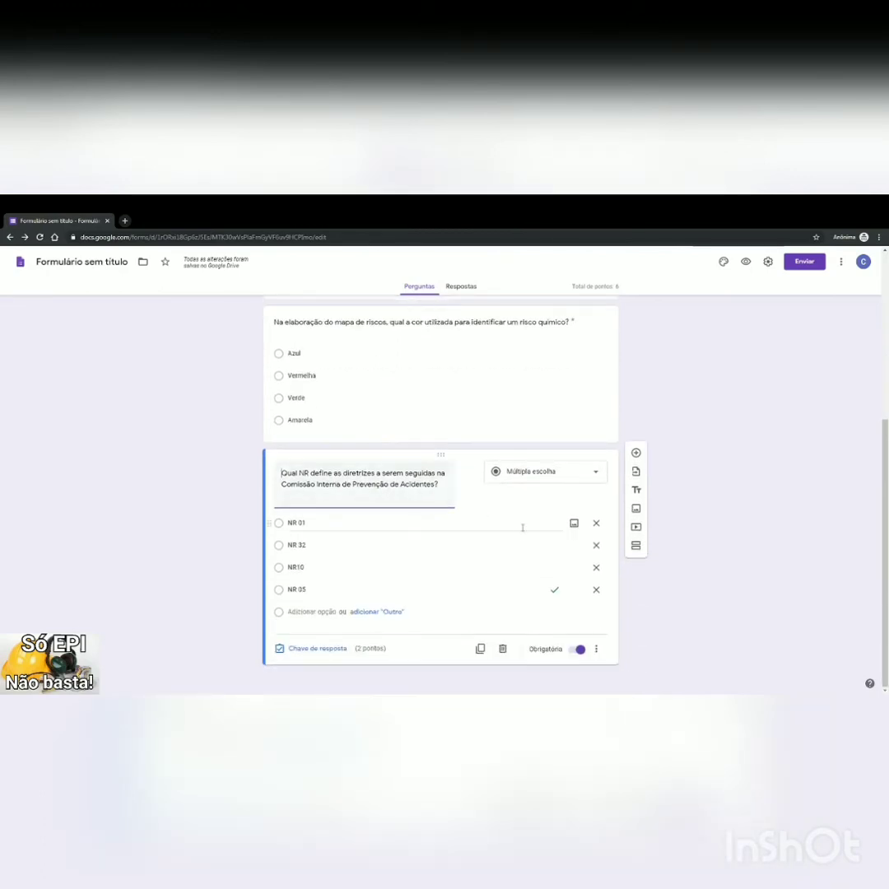
left_click(636, 453)
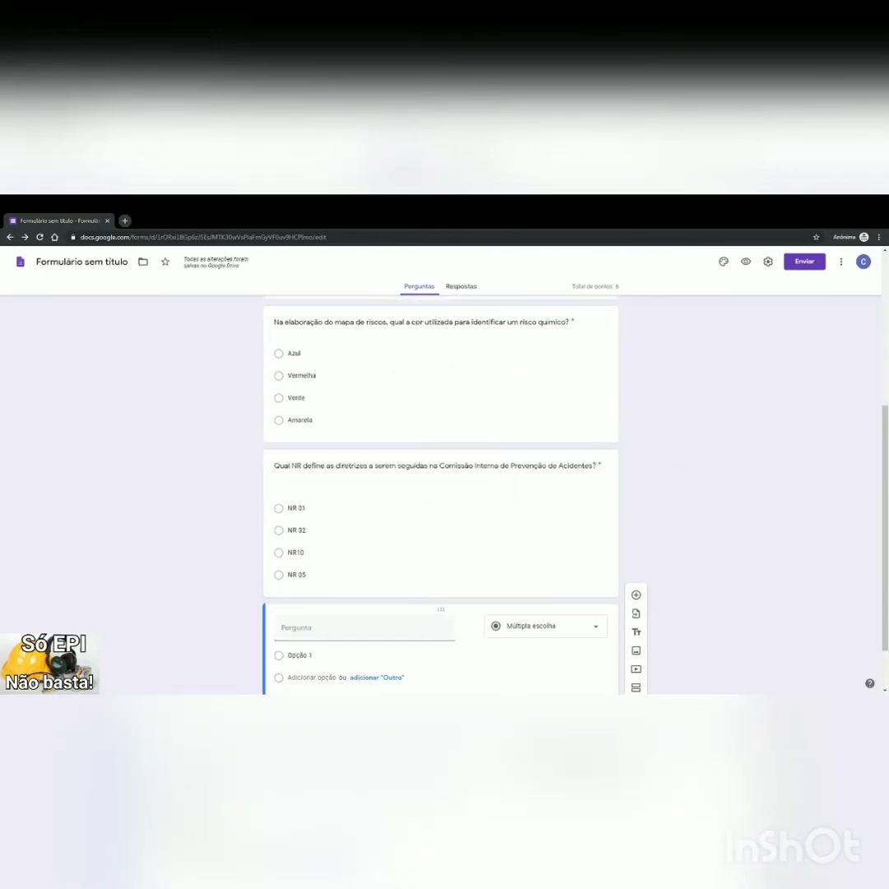
scroll(725, 566, "down", 1)
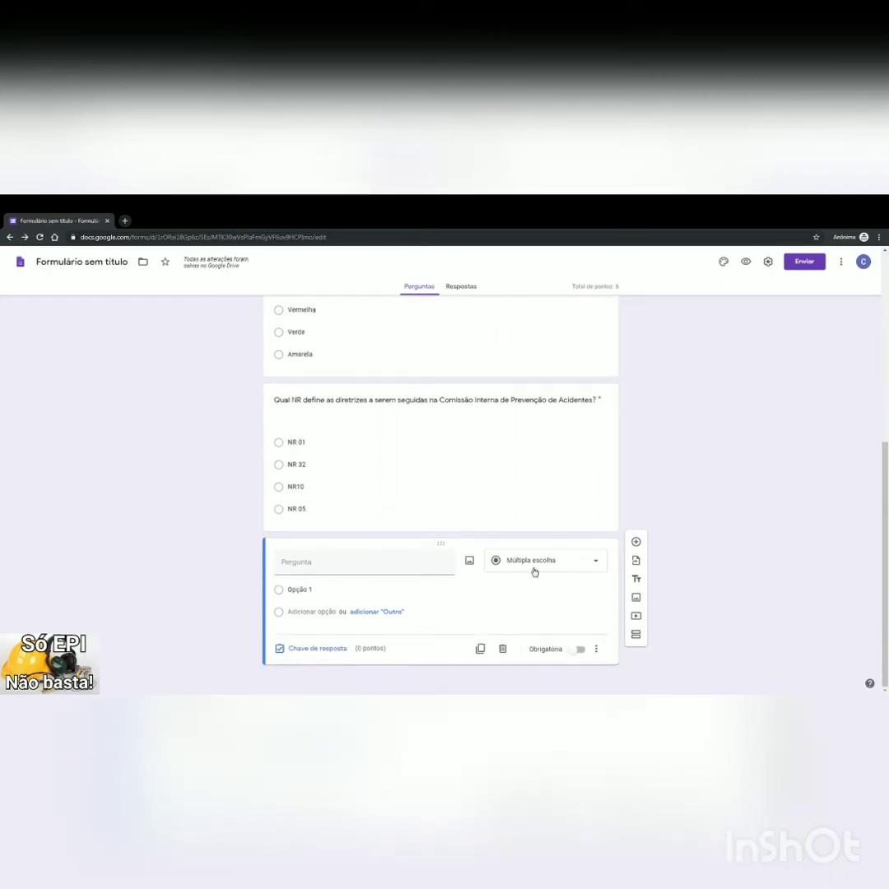
left_click(350, 571)
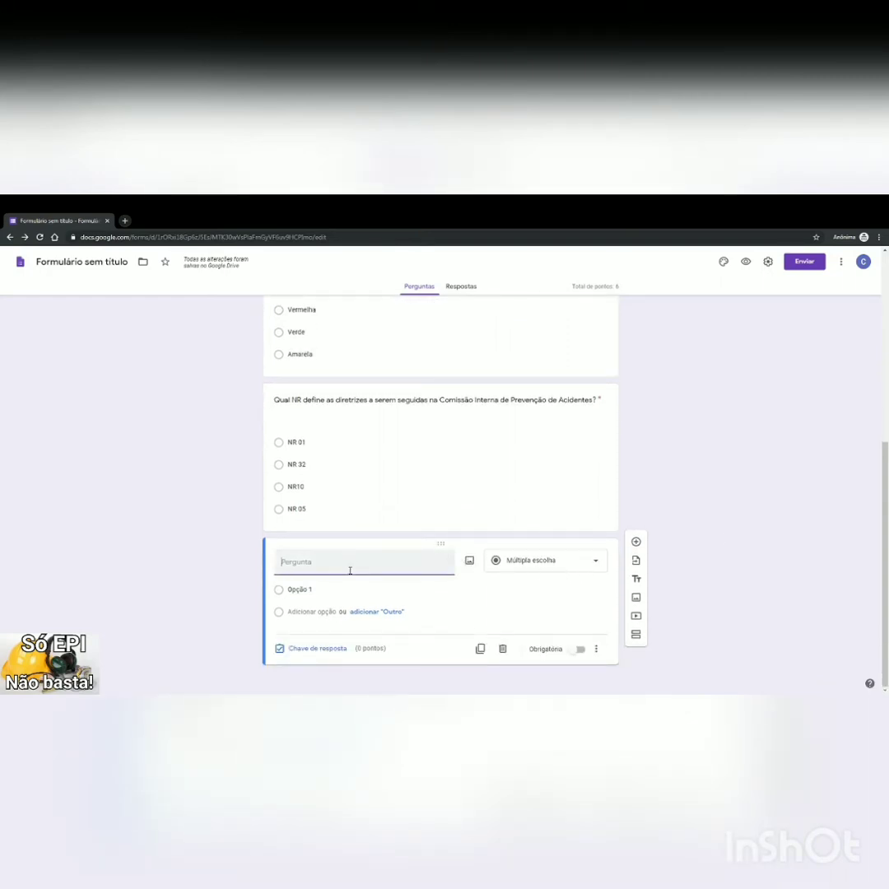
type("O presidente da CIPA")
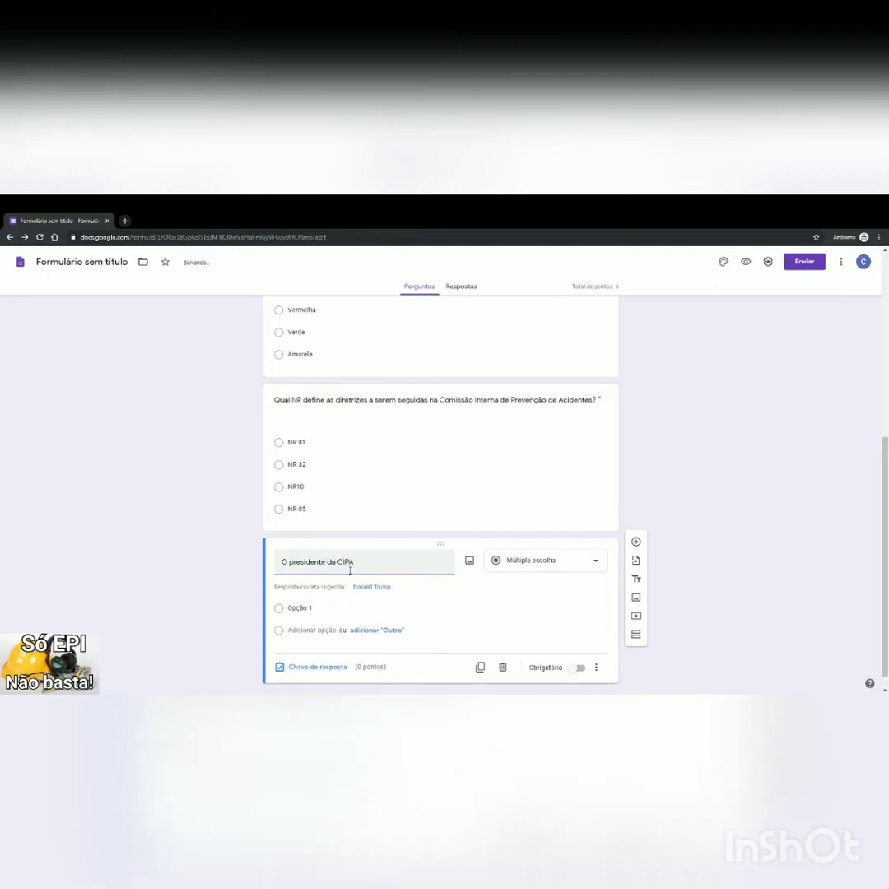
type(" conta com")
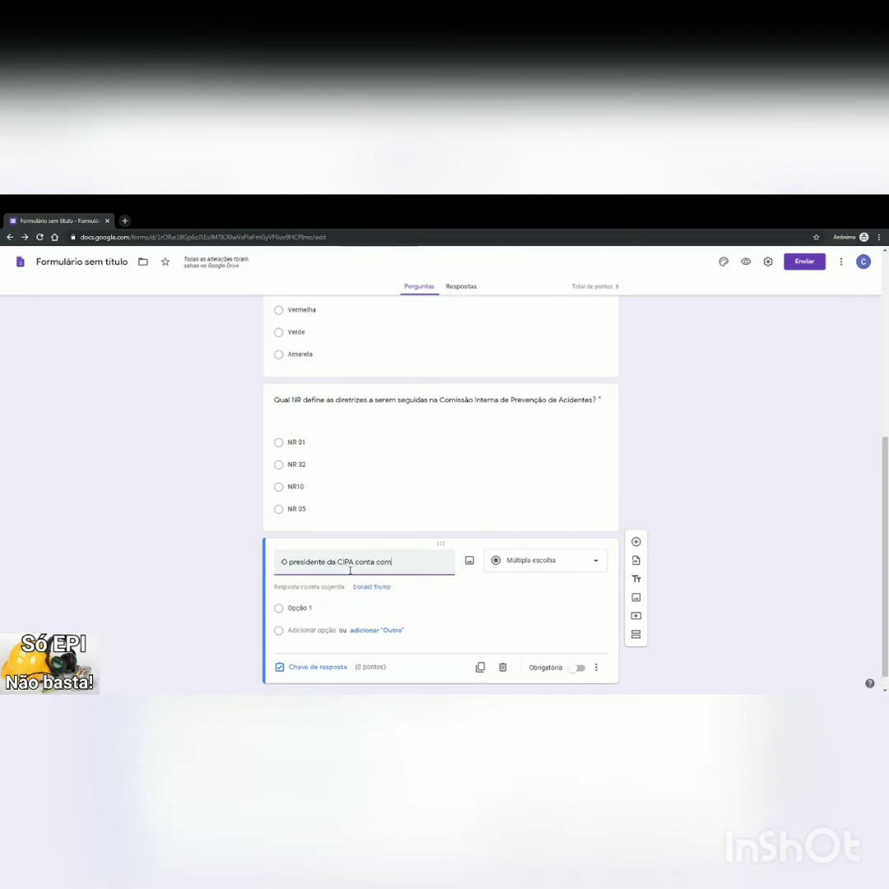
type(" gara")
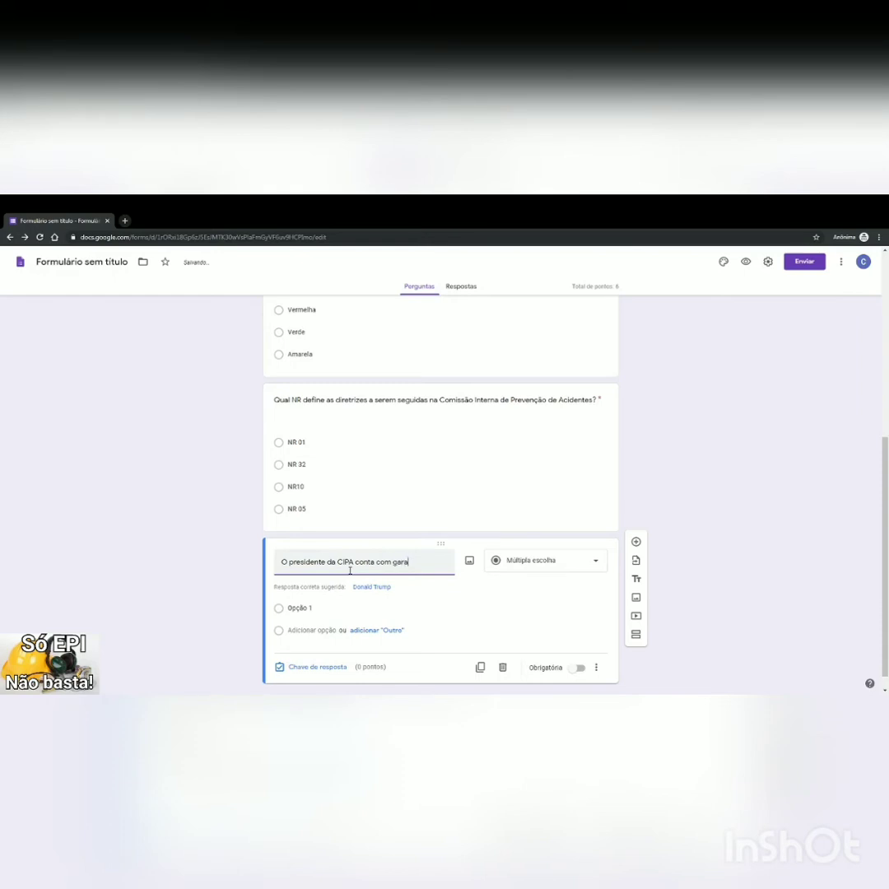
type("ntia de emprego")
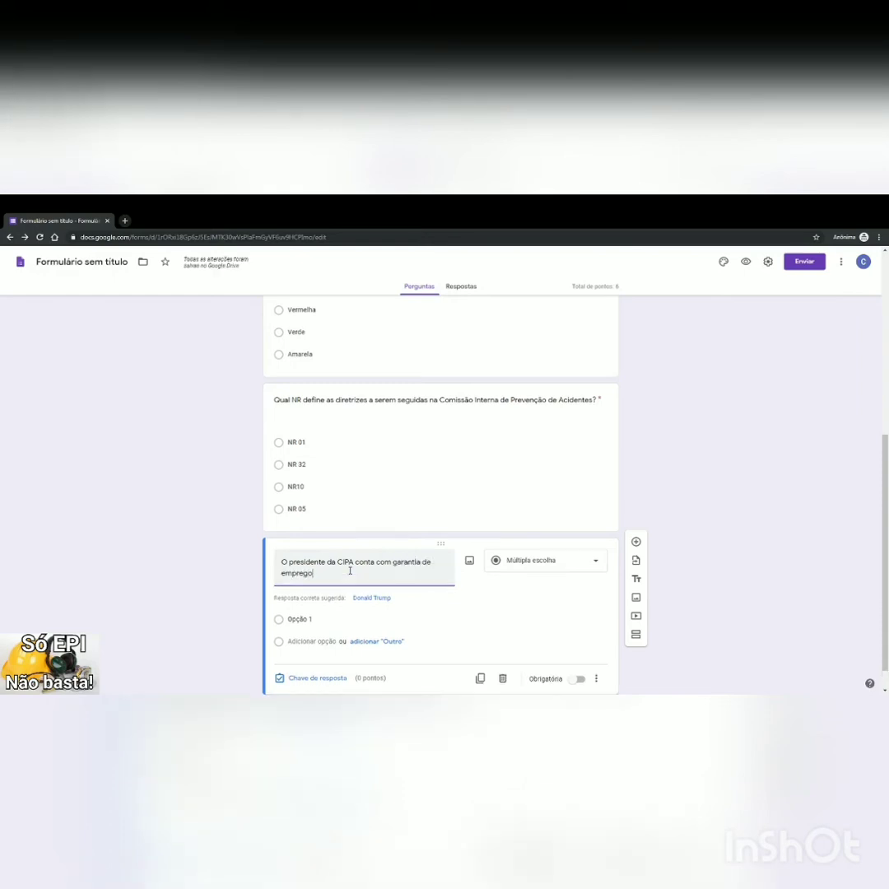
type(",")
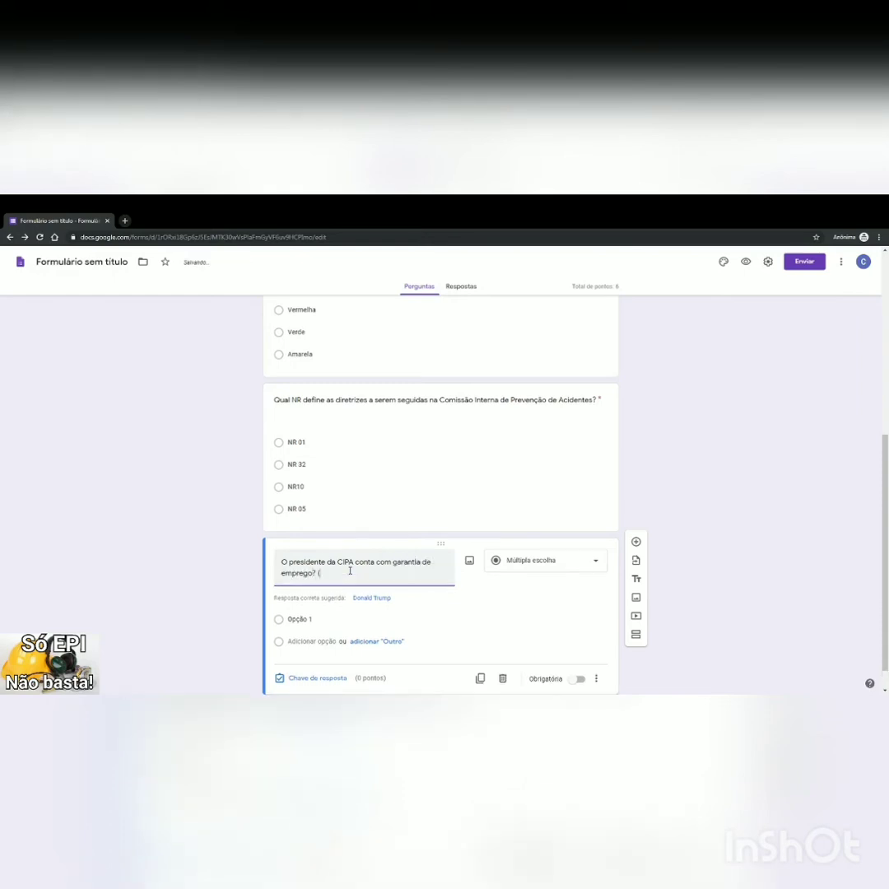
type(" (estabilidade")
Step: Give the CIPA president question the options "Sim" and "Não" and make it required
scroll(562, 572, "down", 1)
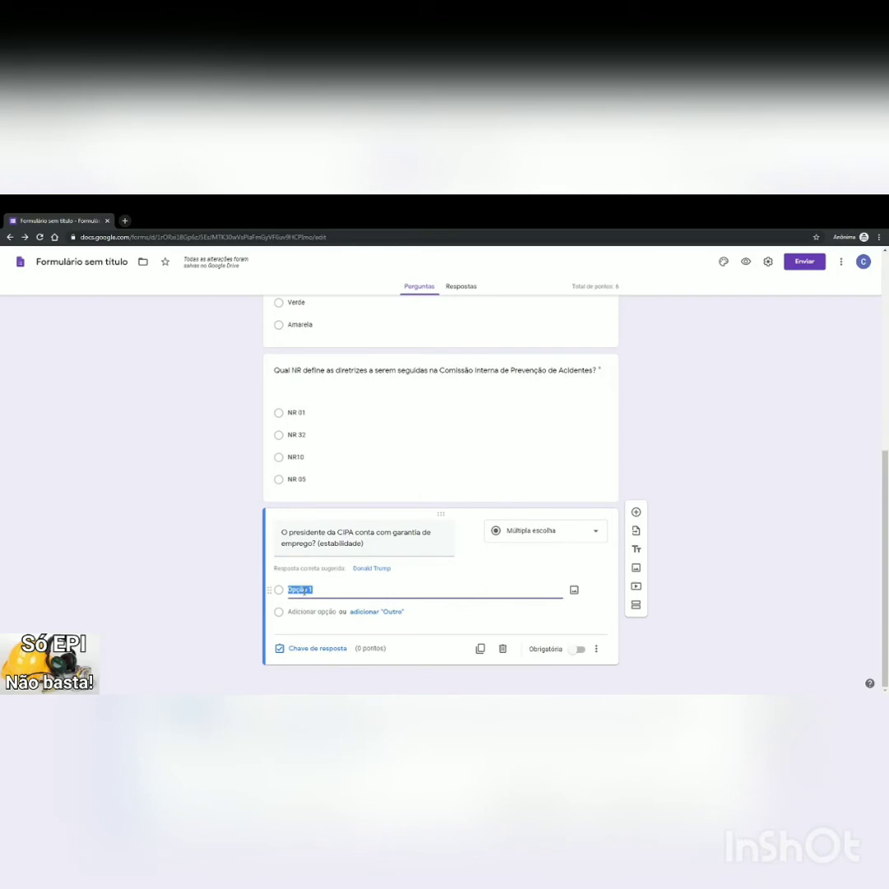
type("Sim")
key("Return")
type("Não")
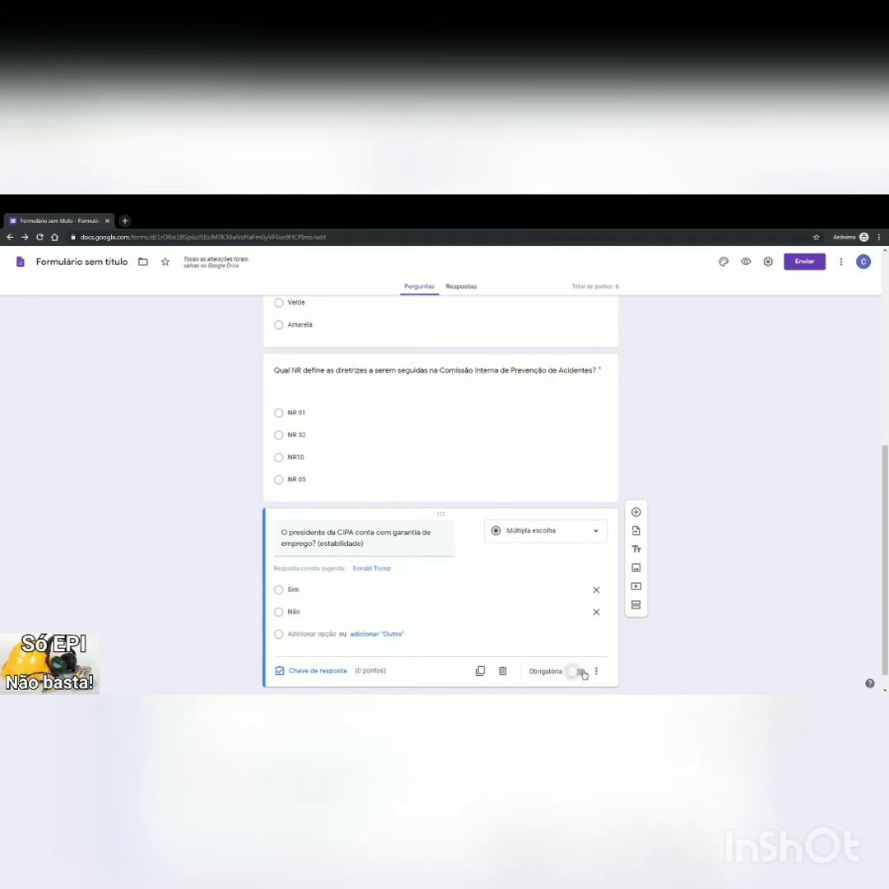
Step: In the president question's answer key, assign 2 points and mark "Não" as the correct answer
left_click(281, 671)
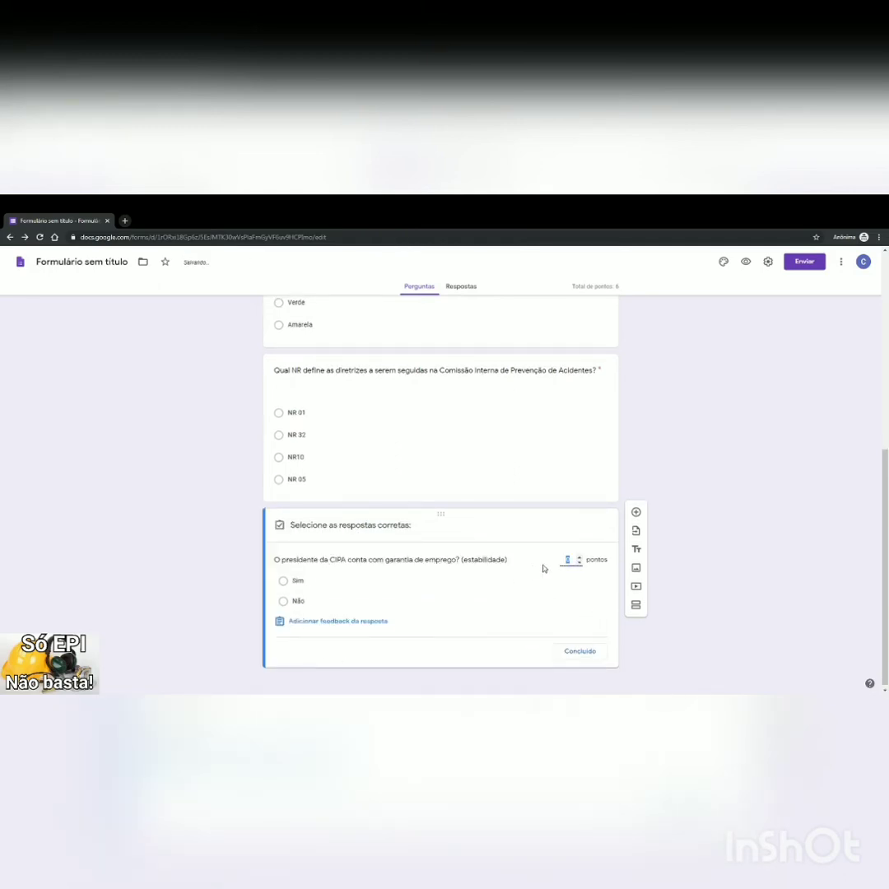
left_click(579, 557)
left_click(580, 558)
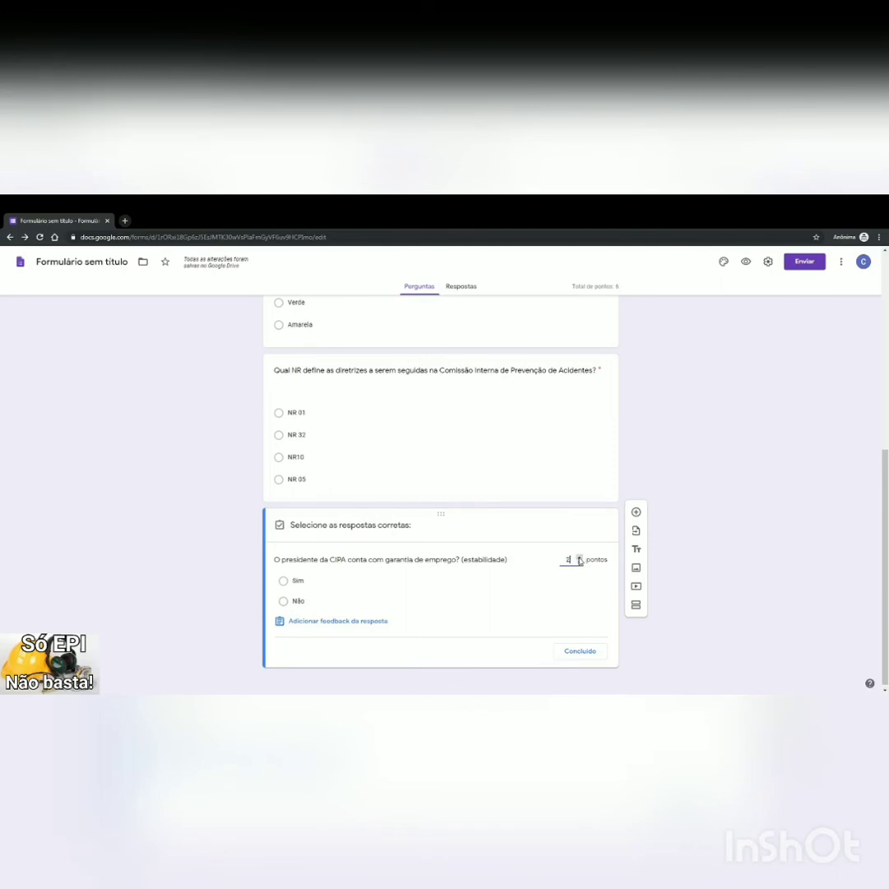
left_click(284, 601)
left_click(586, 653)
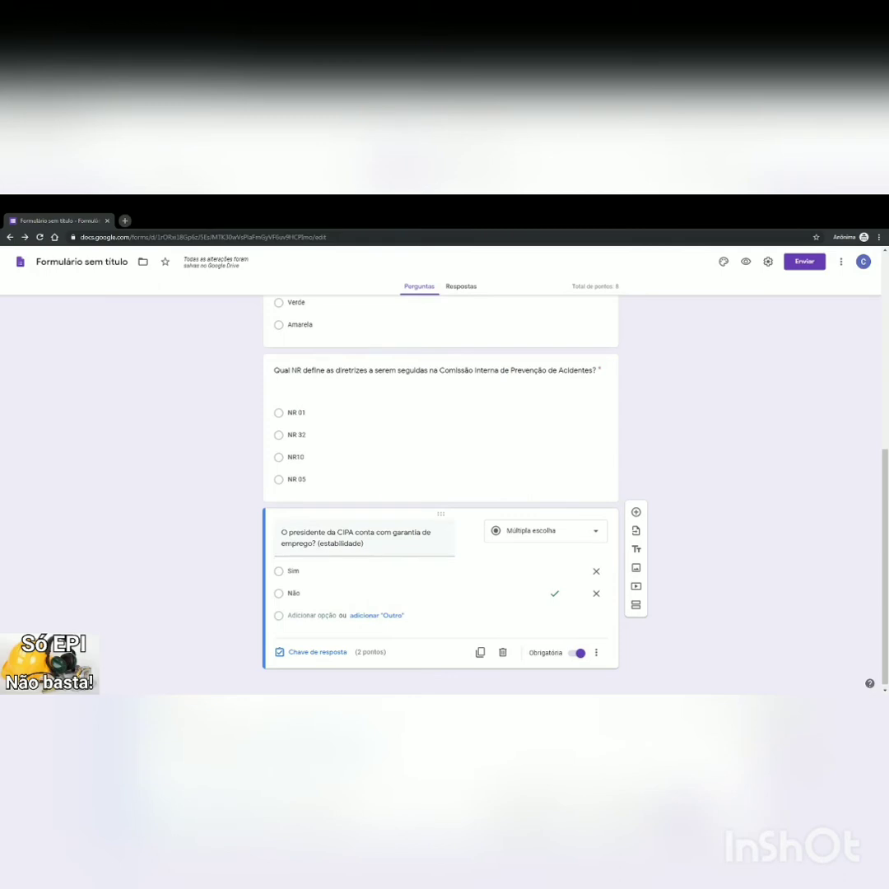
Step: Add another multiple-choice question titled "O vice-presidente da CIPA é:"
left_click(636, 512)
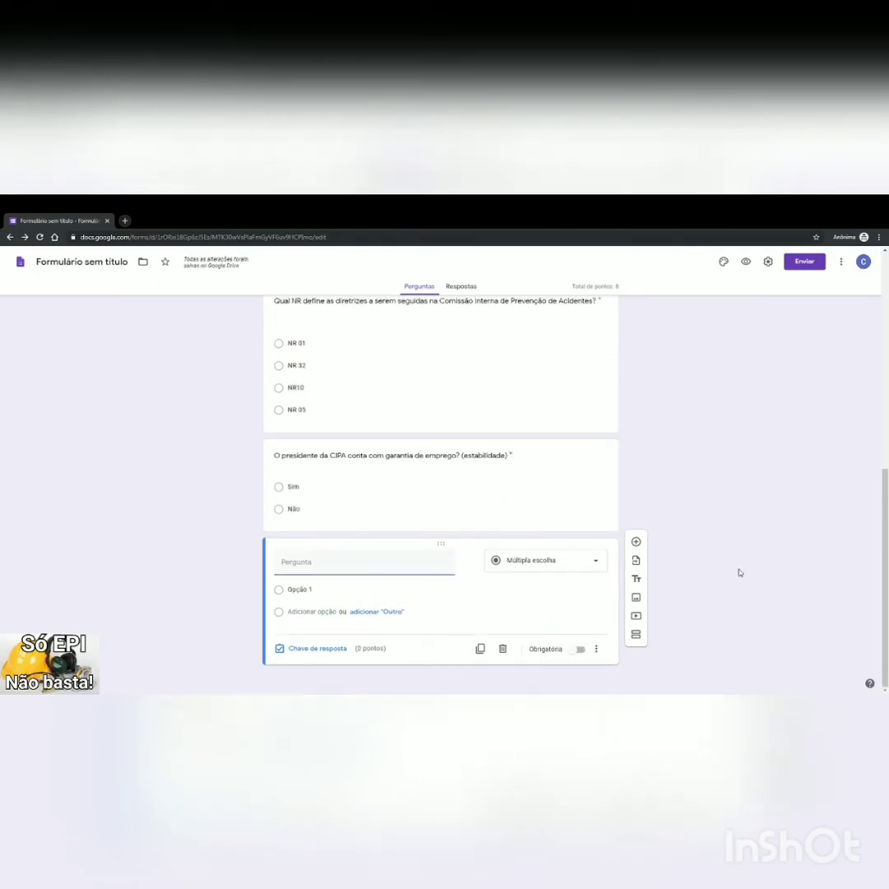
left_click(339, 568)
type("O")
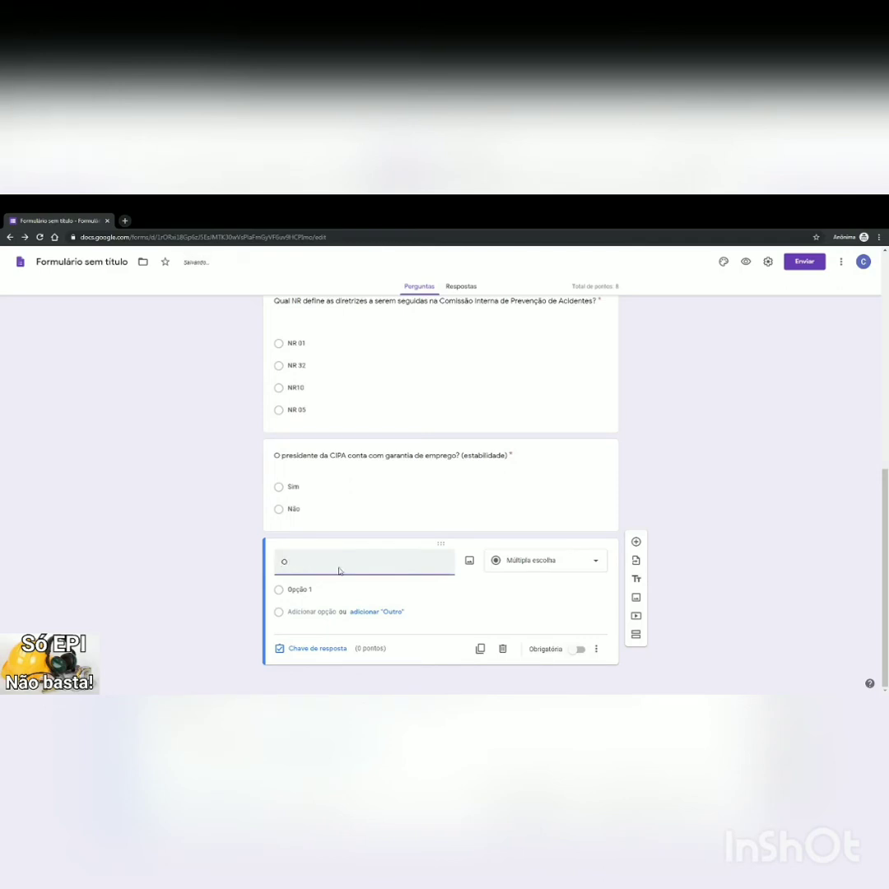
type(" vice-presidente da CIPA é")
Step: Enter "Suplente de todos" and "Representante do empregador" as the first two options of the vice-president question
left_click(298, 590)
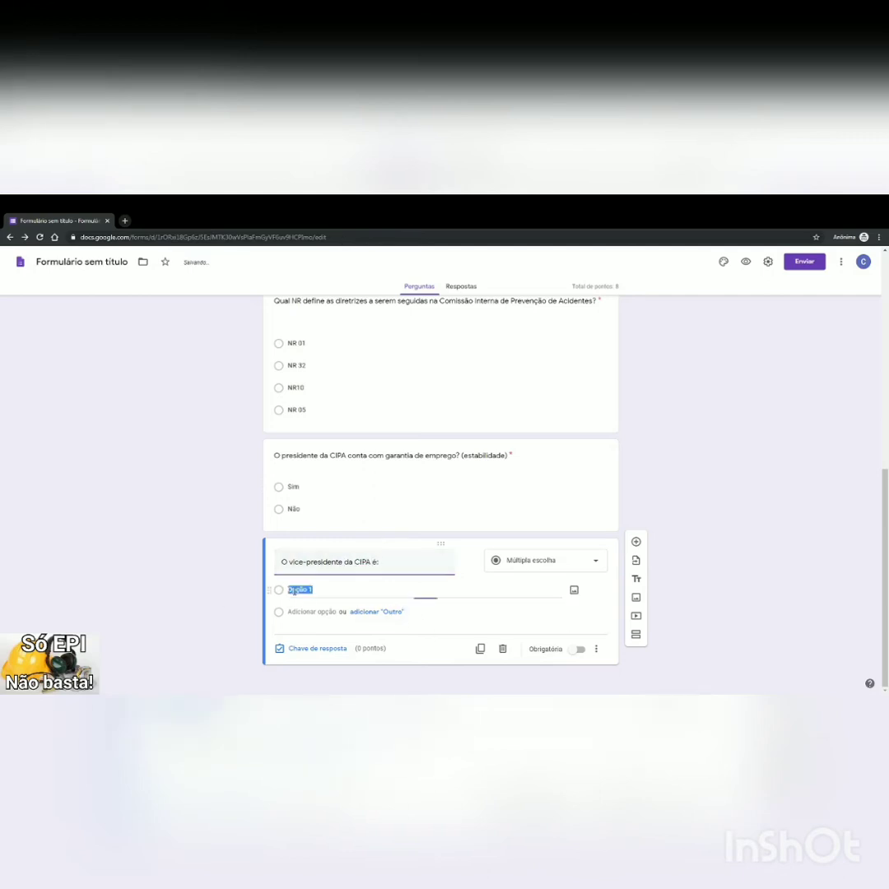
type("Suplente")
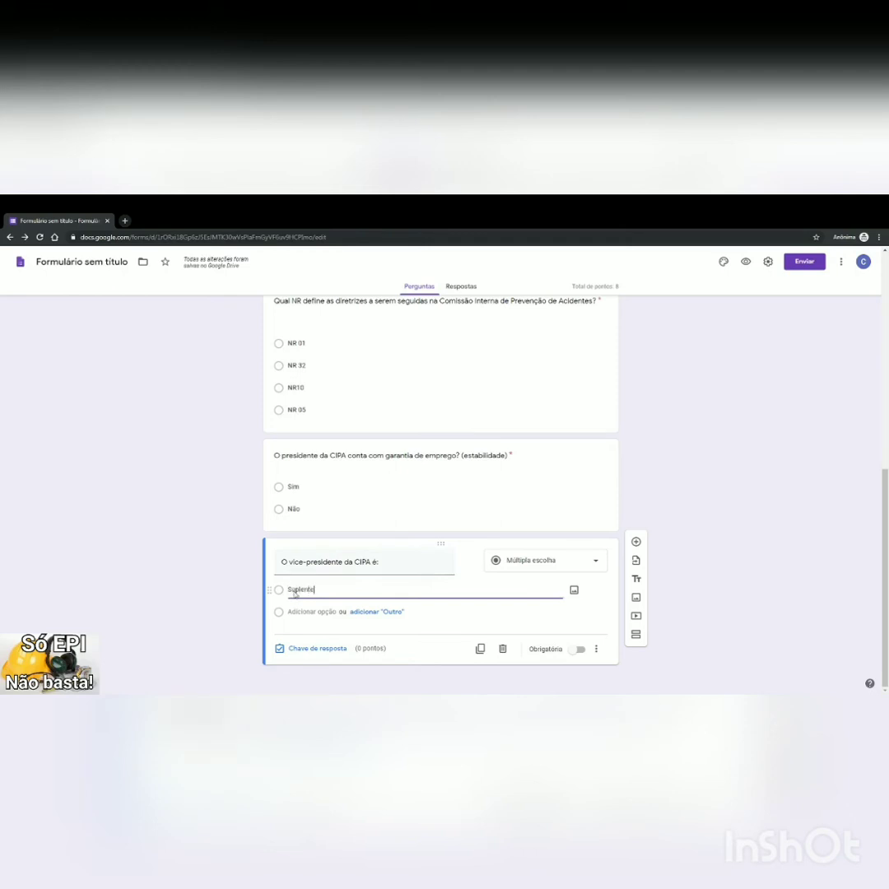
type(" de todos")
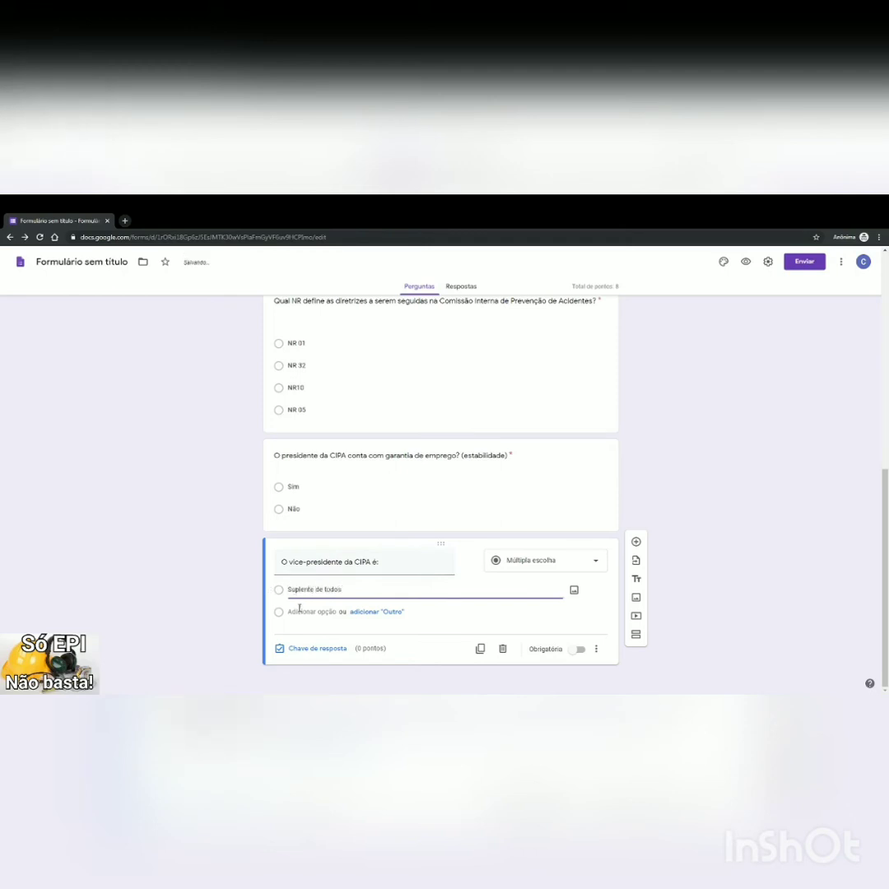
left_click(300, 611)
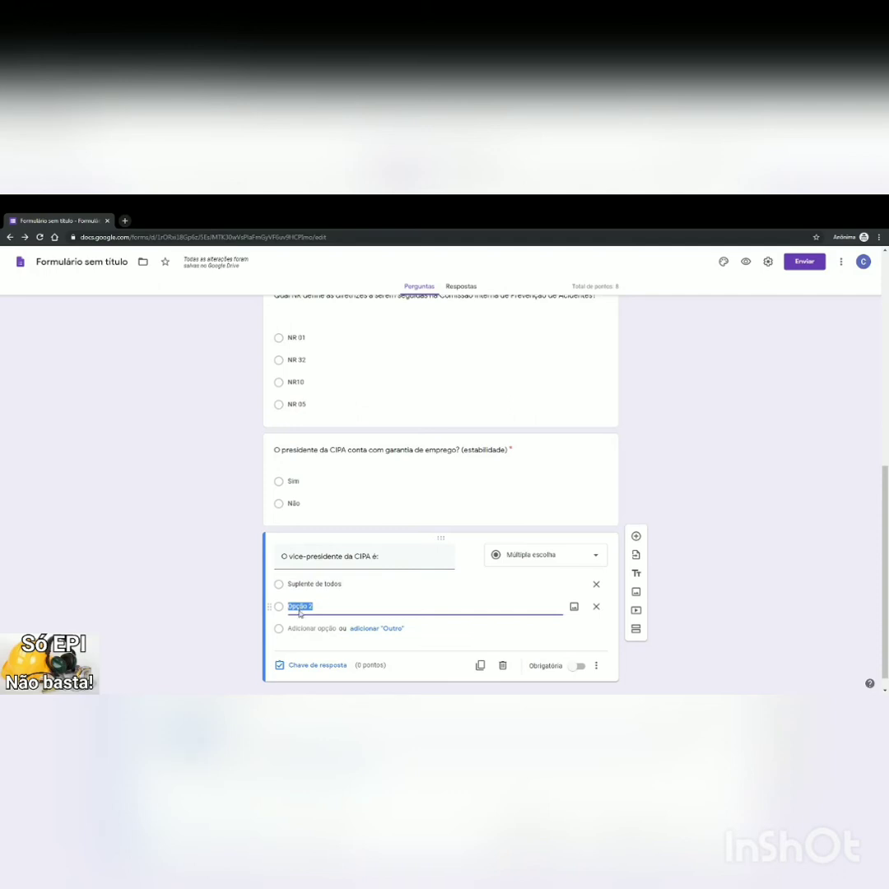
type("Representante do empregador")
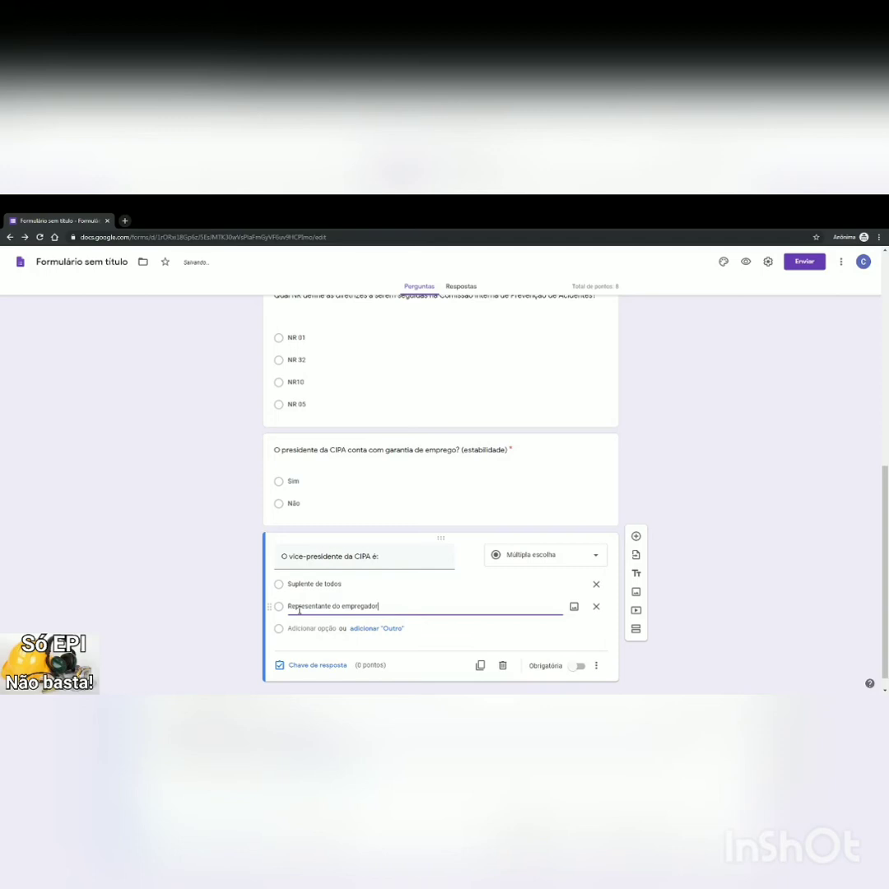
Step: Add the option "Representante eleito pelos trabalhadores" to the vice-president question and move it above the other options
key("ctrl+a")
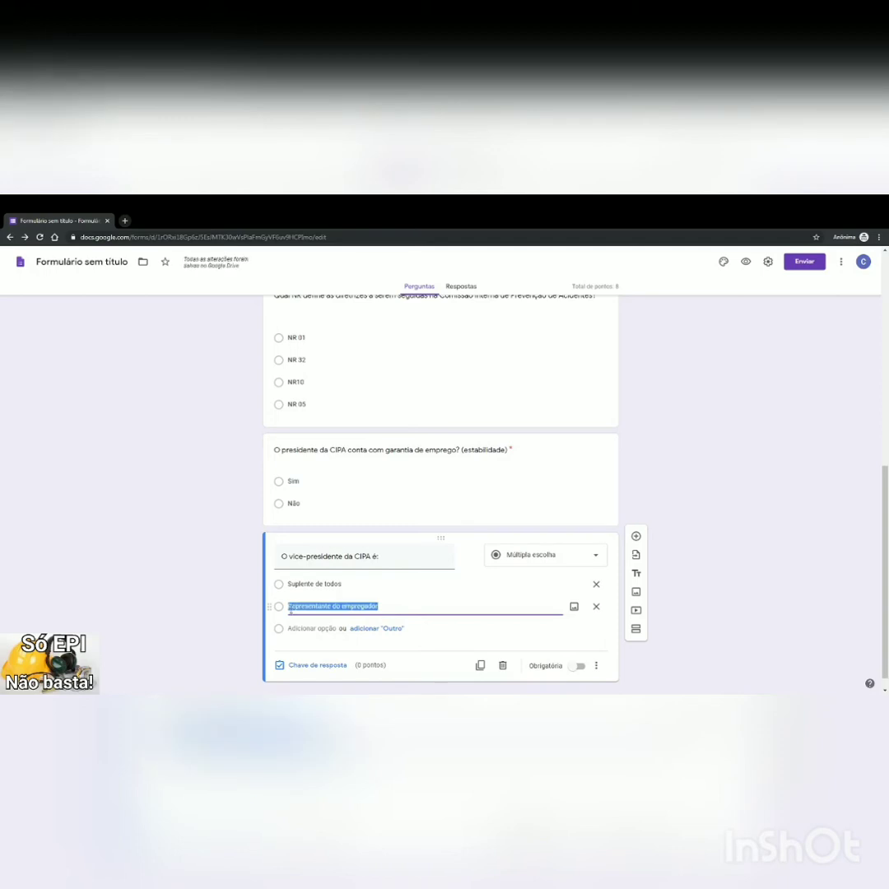
left_click(296, 629)
type("R")
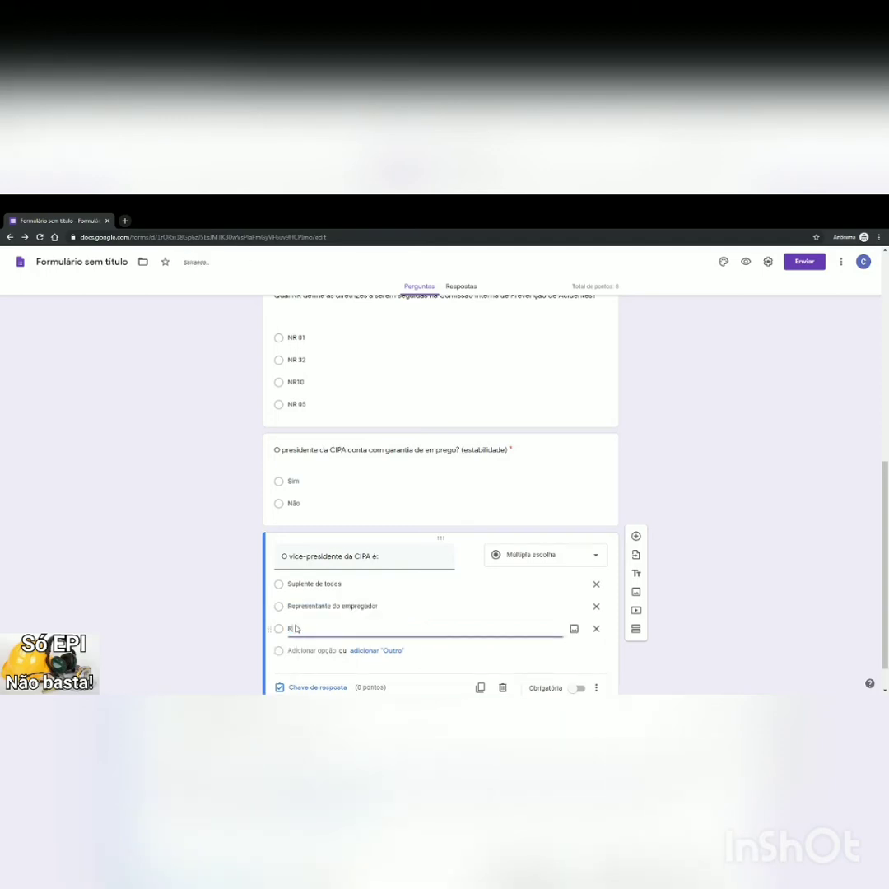
type("epresentante ele")
type("ito pelos trabalhadores")
left_click_drag(270, 628, 267, 601)
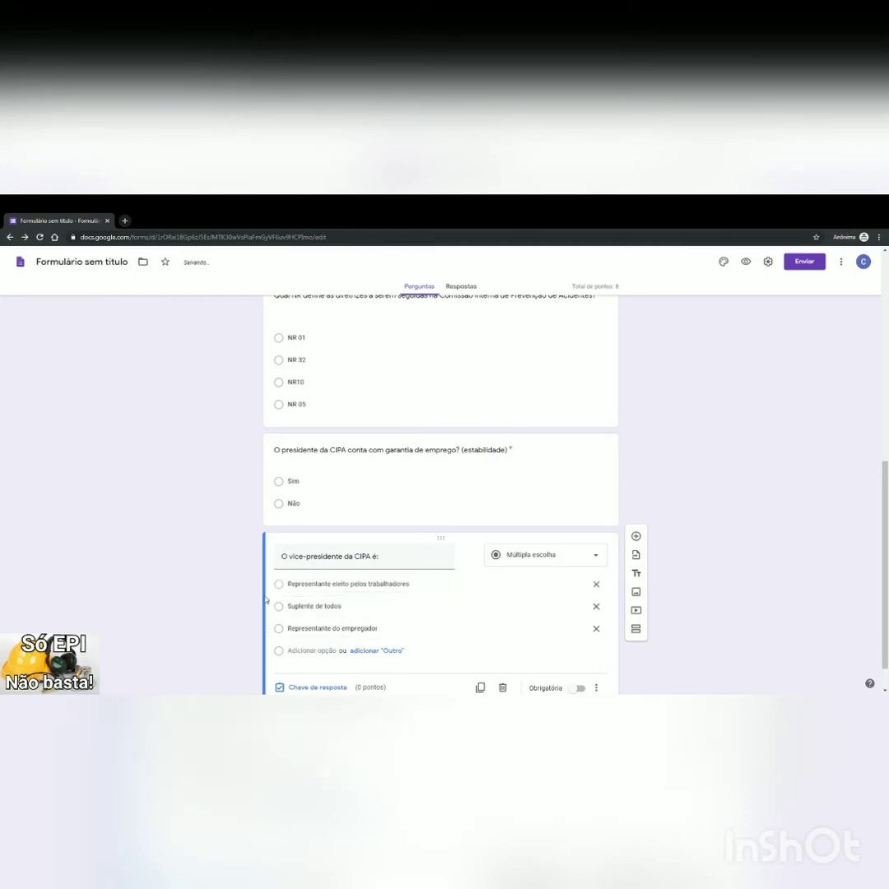
Step: Add "O dono da empresa" as the fourth option of the vice-president question and make the question required
left_click(303, 651)
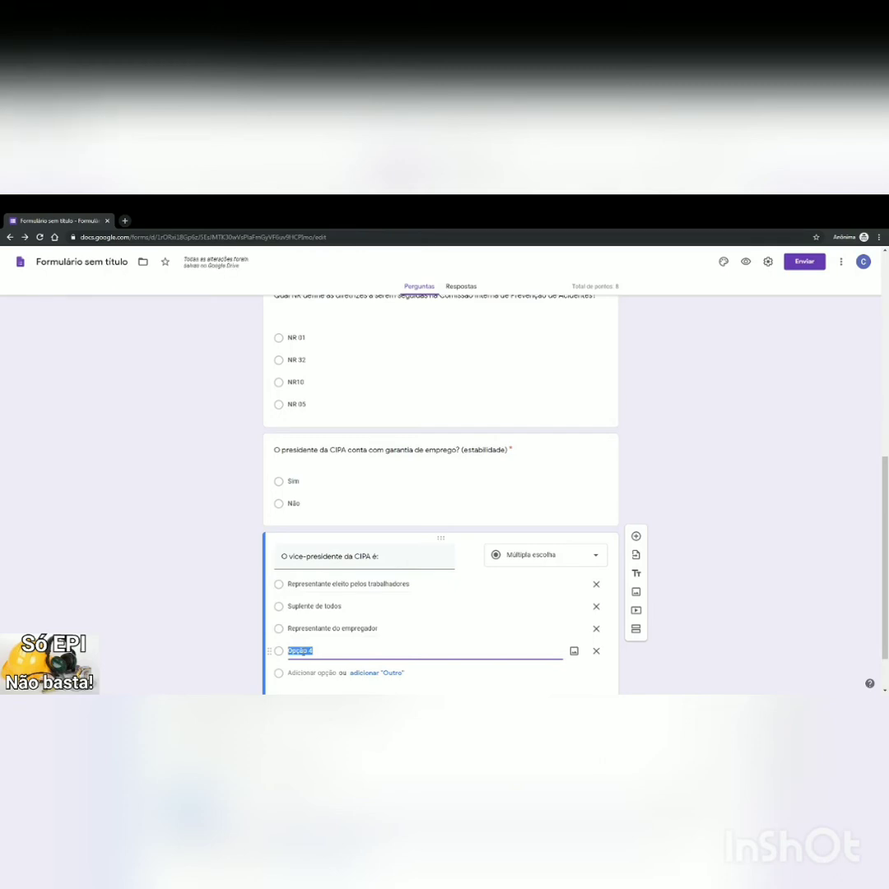
type("O dono da empresa")
scroll(304, 653, "down", 1)
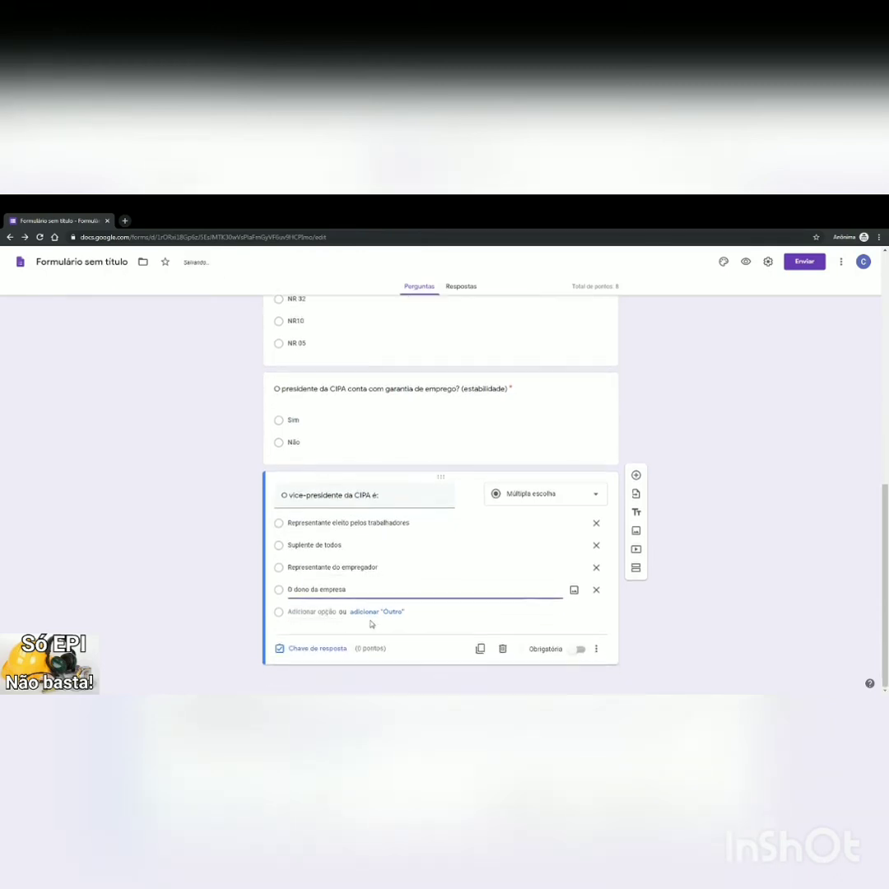
left_click(580, 649)
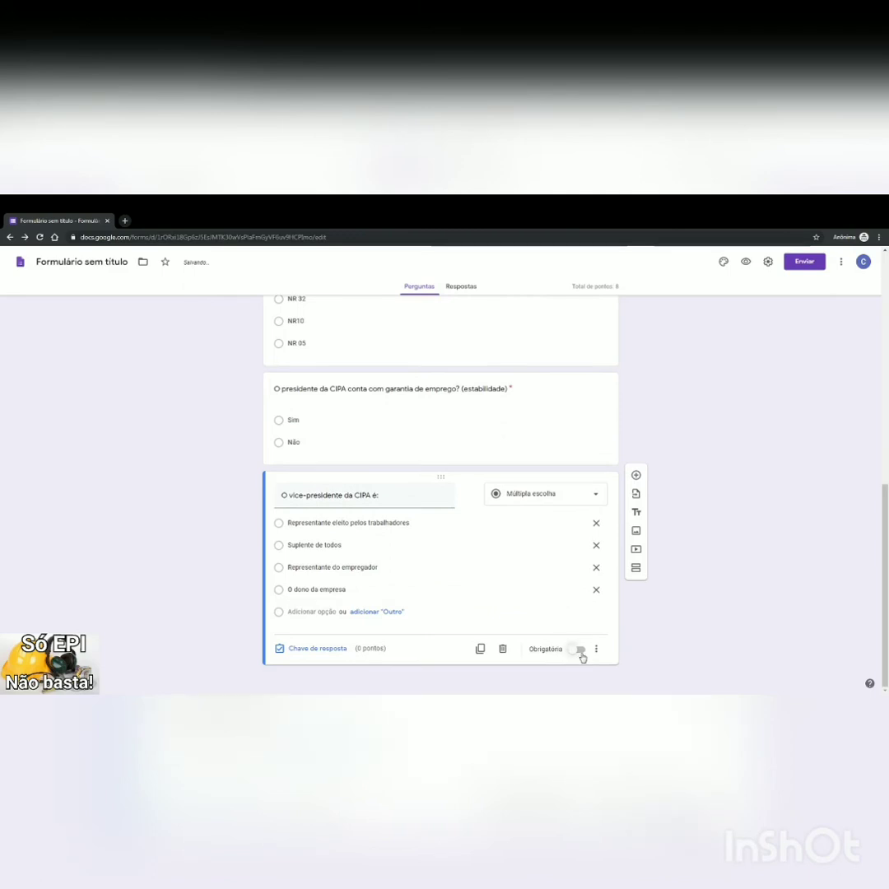
Step: In the vice-president question's answer key, mark "Representante eleito pelos trabalhadores" as correct and assign 2 points
left_click(333, 650)
left_click(317, 545)
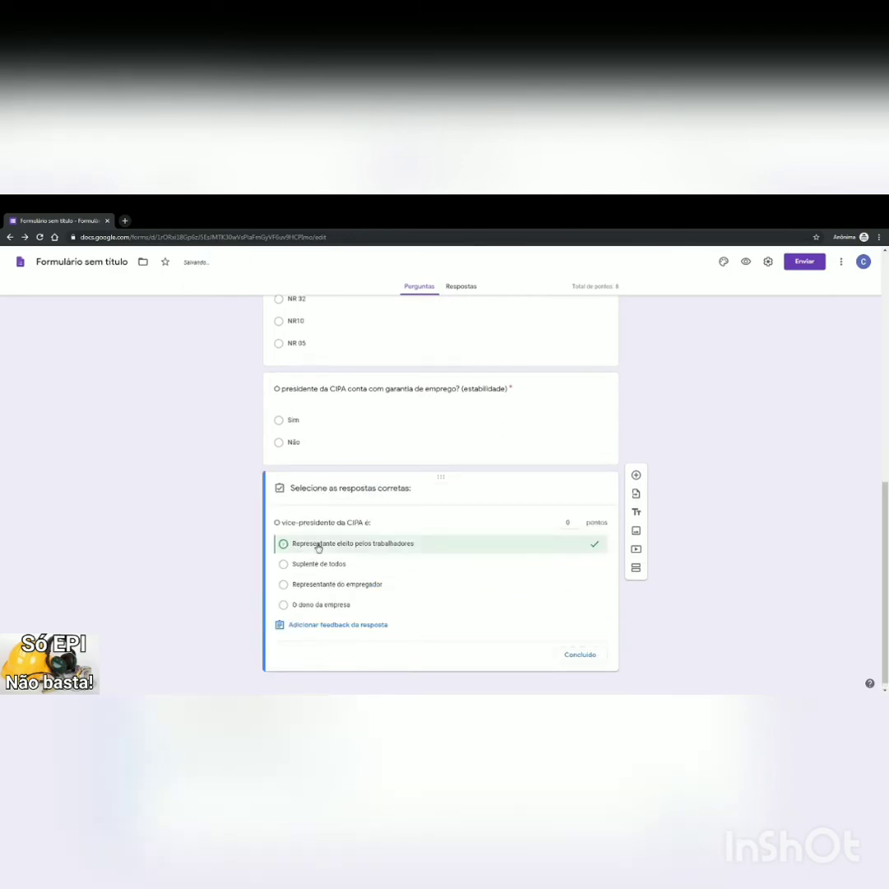
left_click(579, 520)
left_click(579, 520)
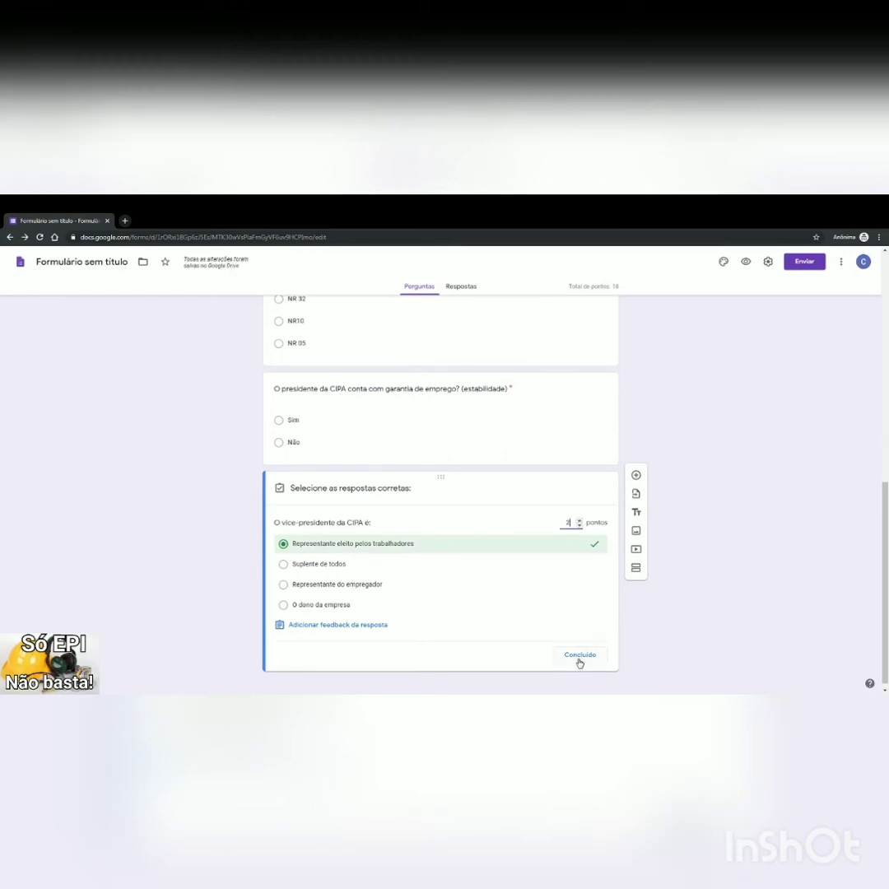
left_click(582, 656)
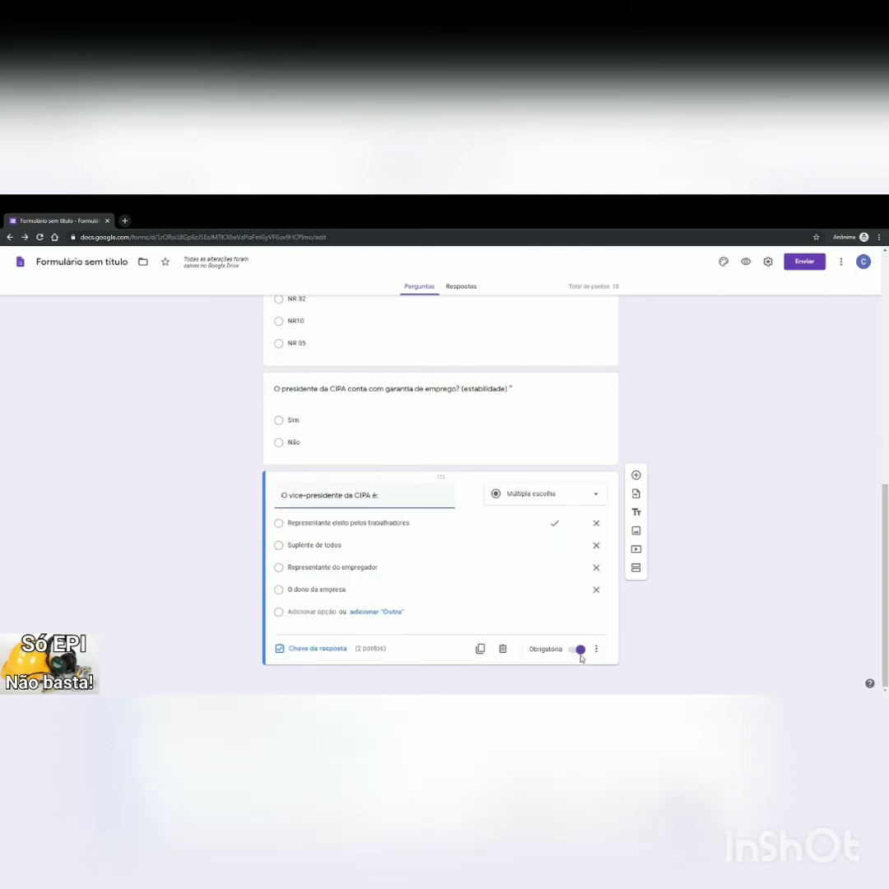
Step: Set the form description to "Aproveitamento mínimo de 70%"
scroll(590, 605, "up", 10)
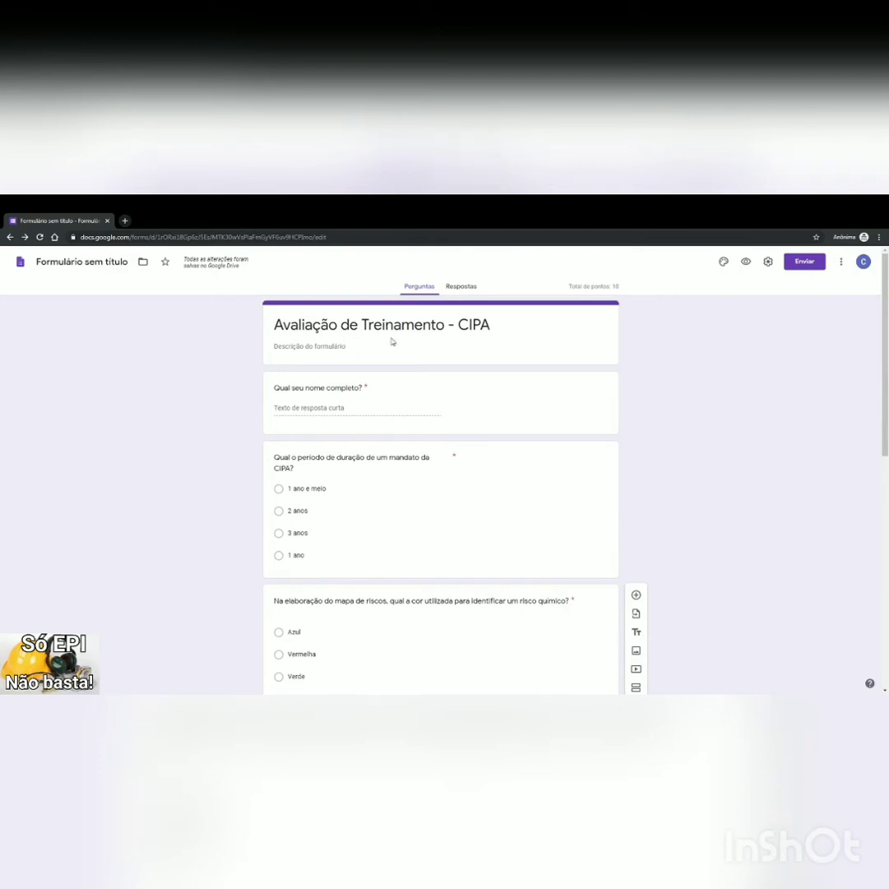
left_click(366, 348)
type("A prov")
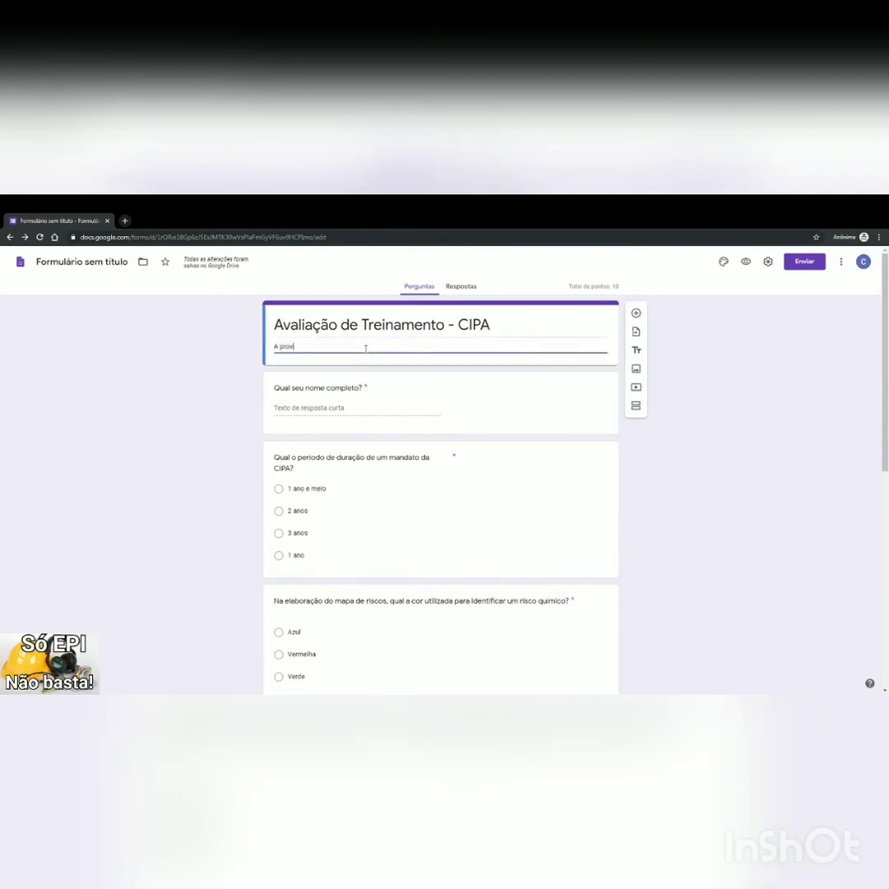
type("eitamento minimo de 70%")
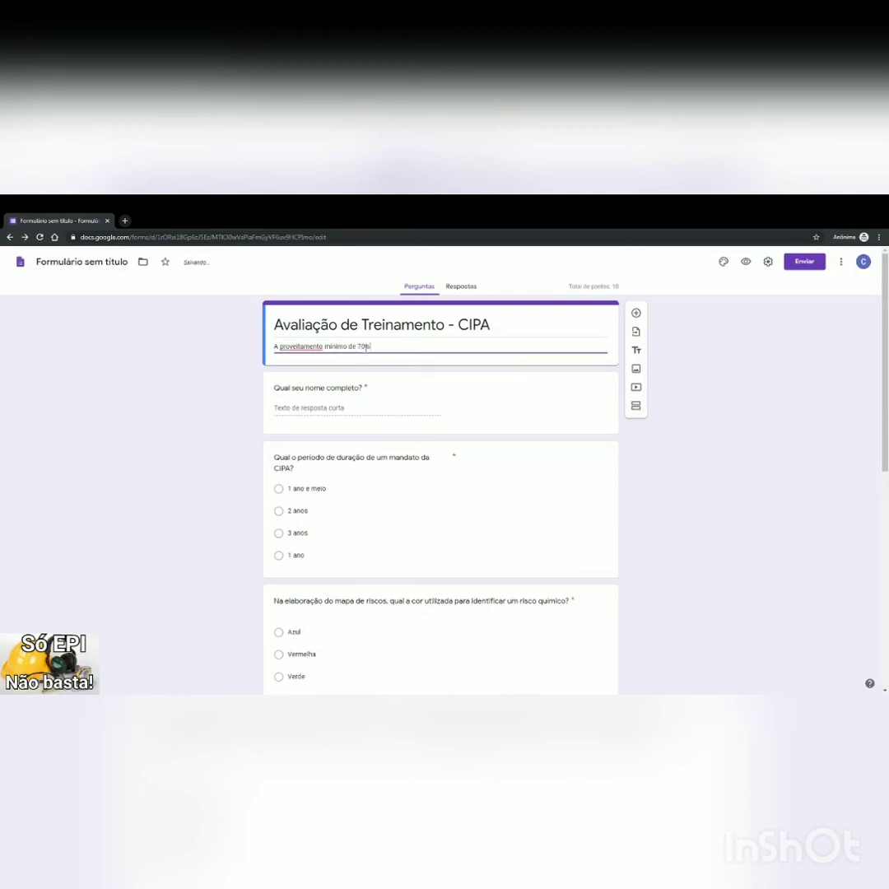
left_click(279, 347)
key("BackSpace")
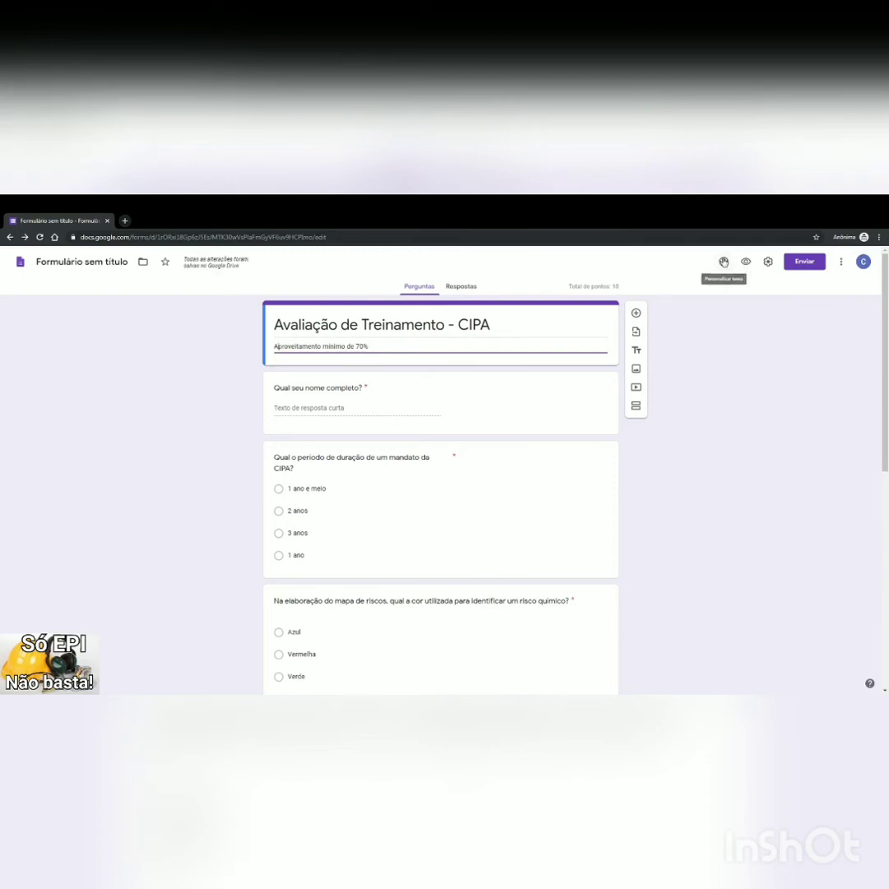
Step: Change the form's theme color to green
left_click(724, 261)
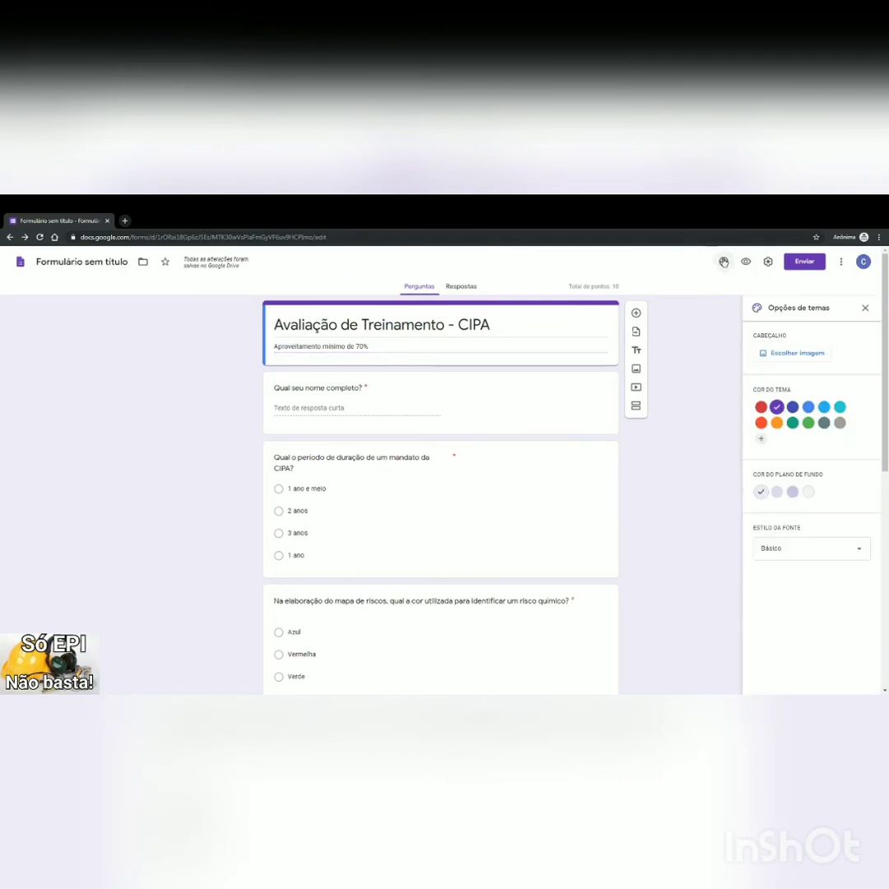
left_click(762, 408)
left_click(809, 423)
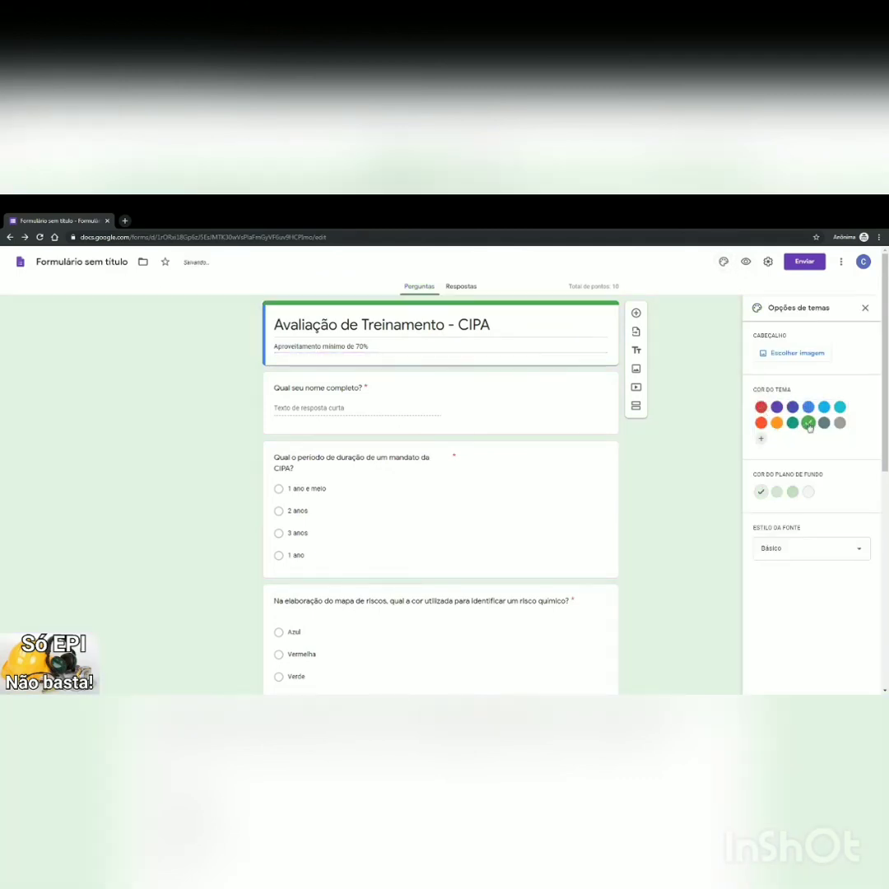
Step: Examine the header image choices in "Trabalho e escola" and "Outro" and the photo upload option, leaving the header unchanged
left_click(792, 354)
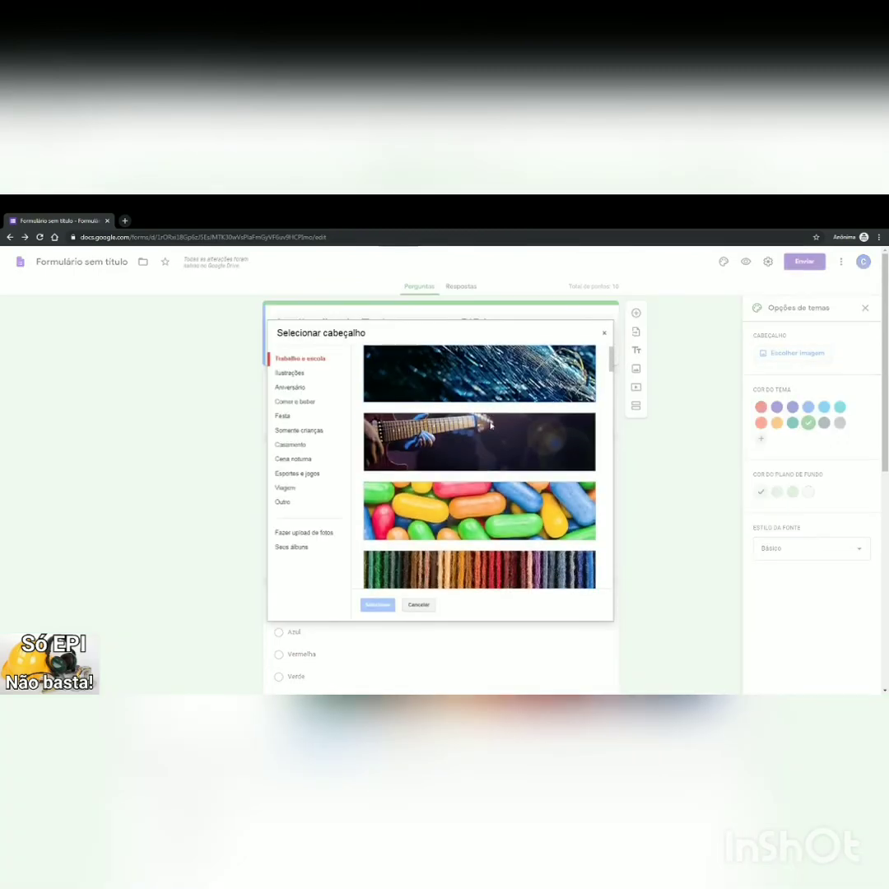
scroll(492, 424, "down", 5)
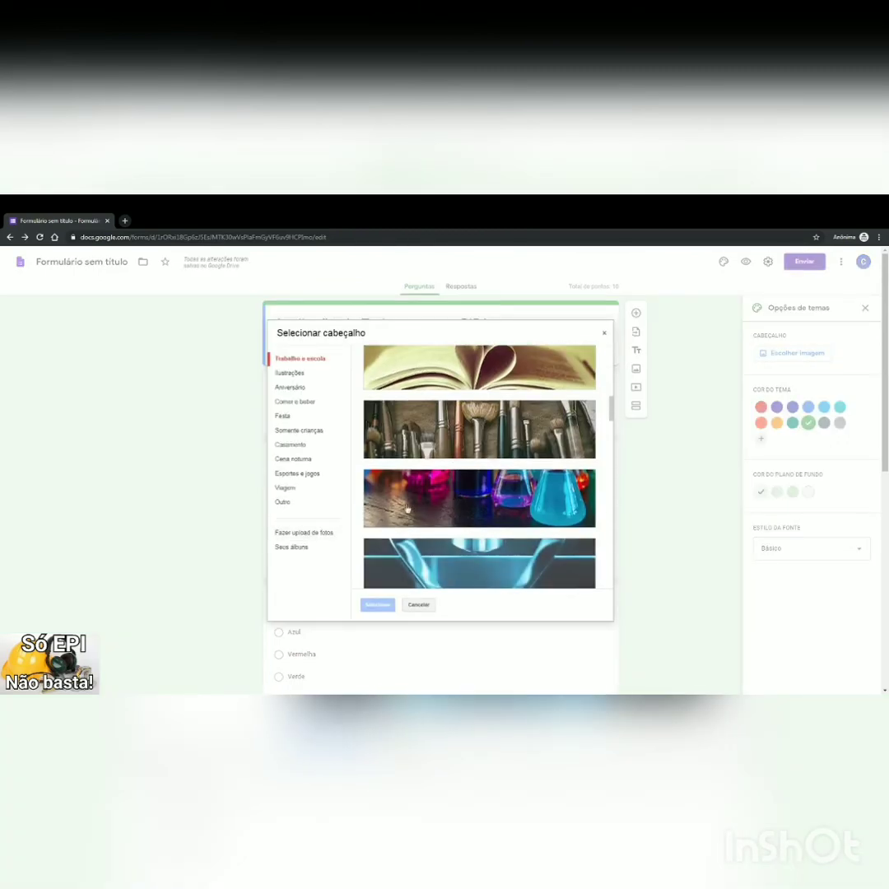
left_click(283, 502)
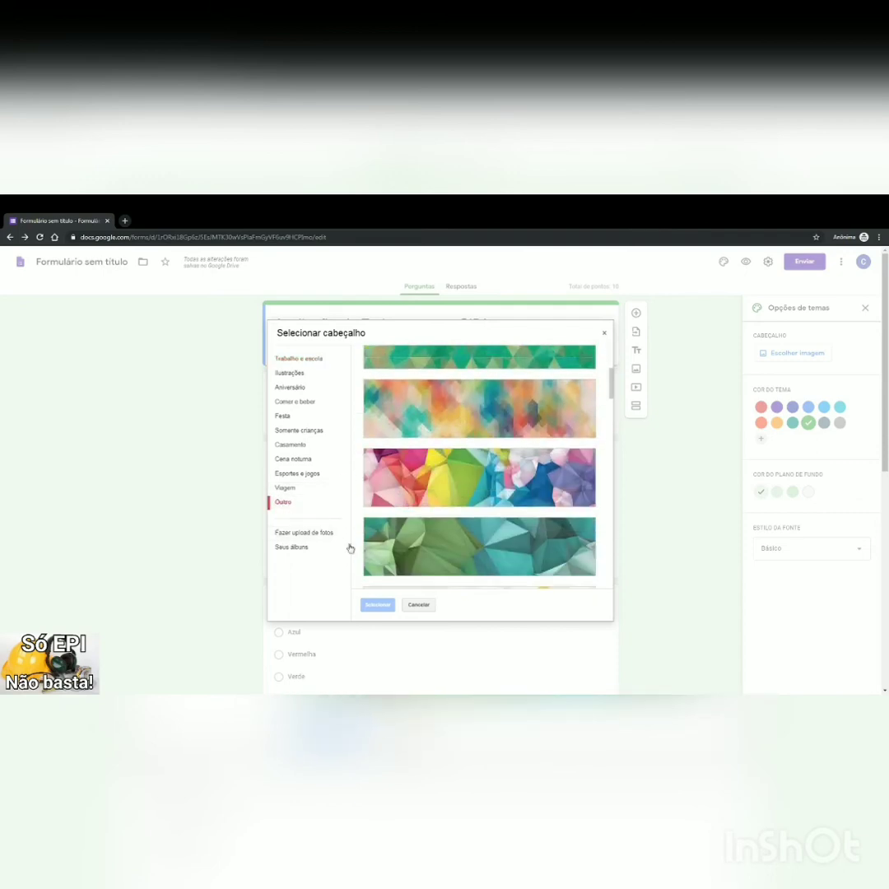
left_click(296, 534)
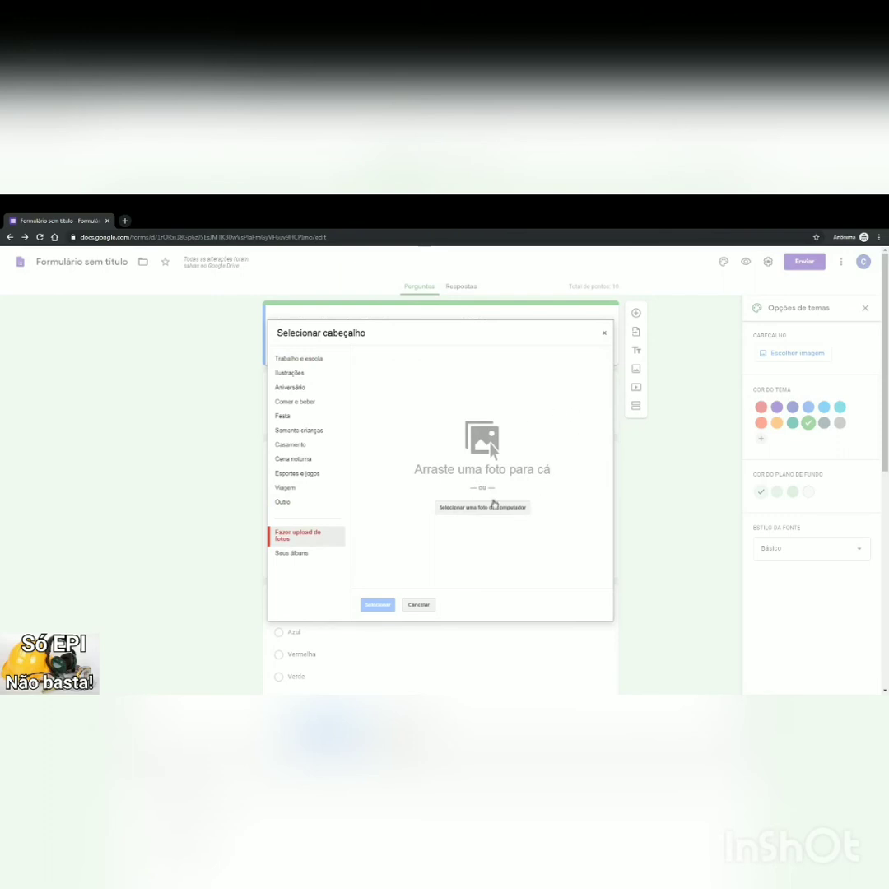
left_click(604, 338)
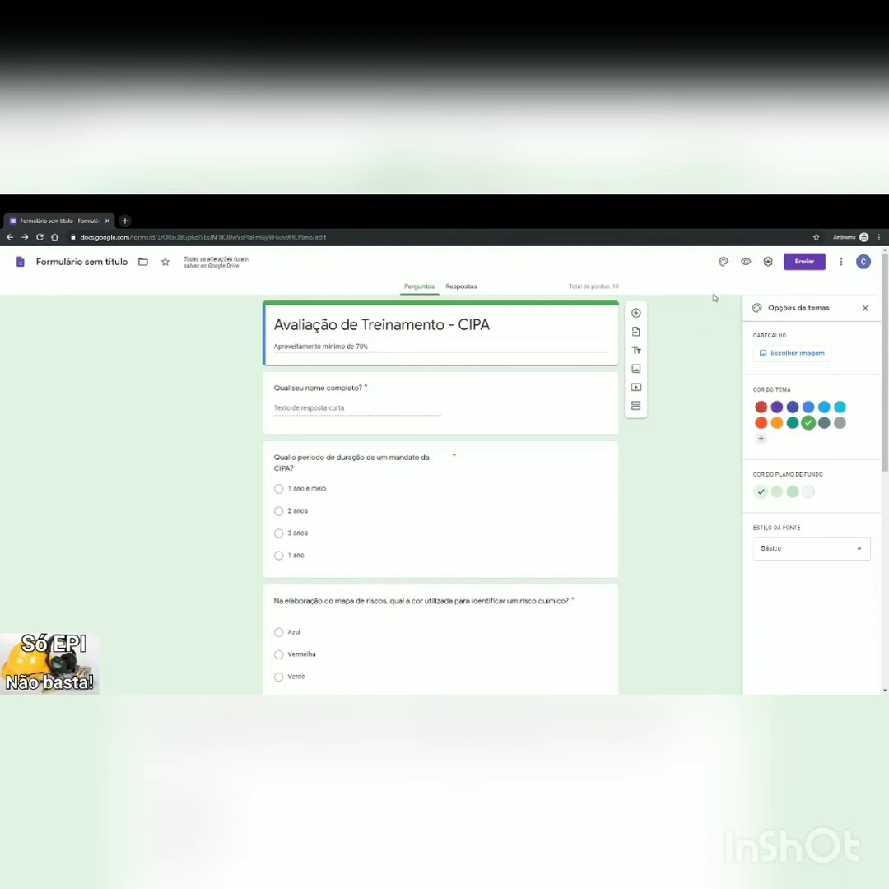
Step: Preview the assessment as a respondent and compare its question order with the form editor
left_click(746, 262)
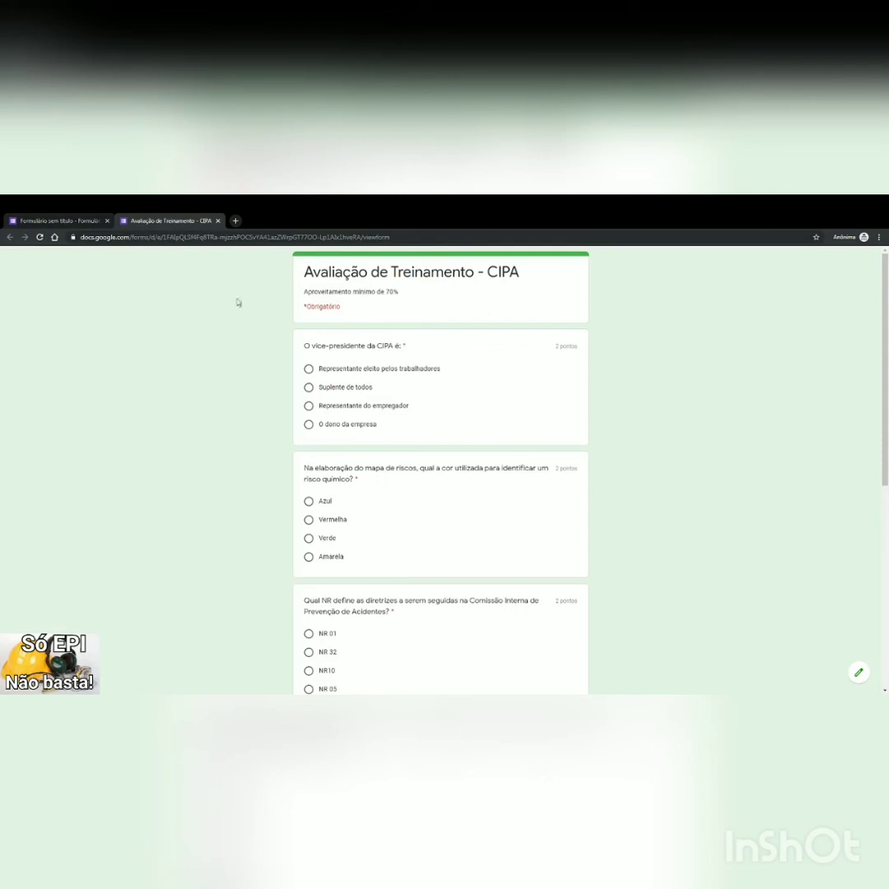
left_click(66, 221)
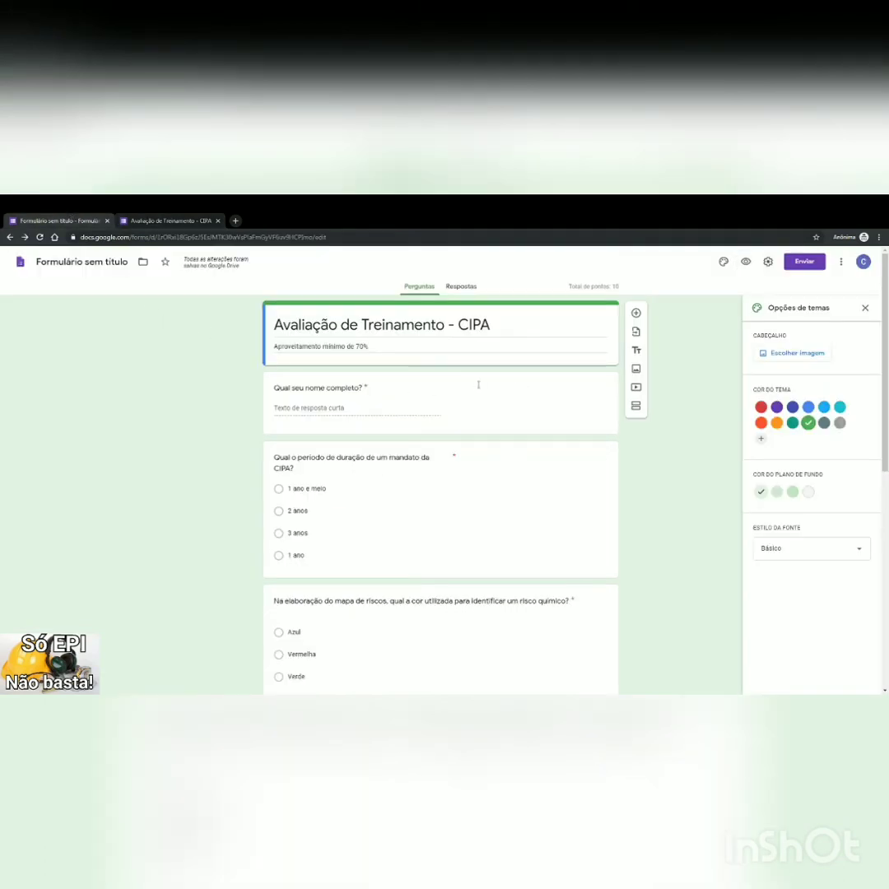
left_click(723, 262)
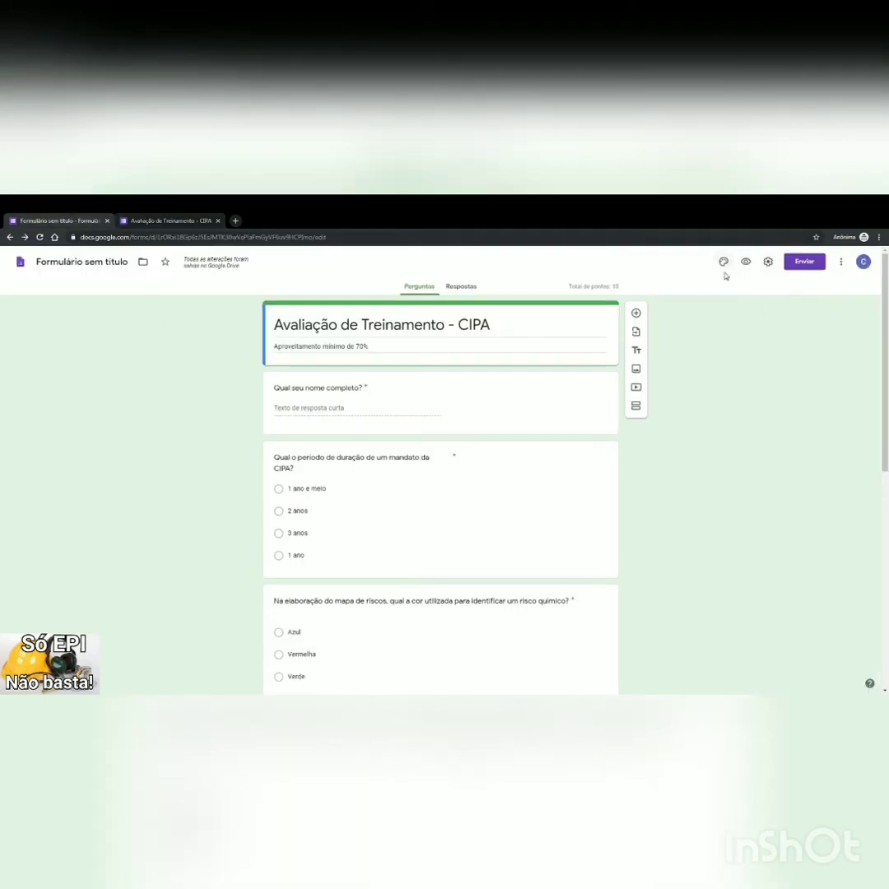
left_click(723, 262)
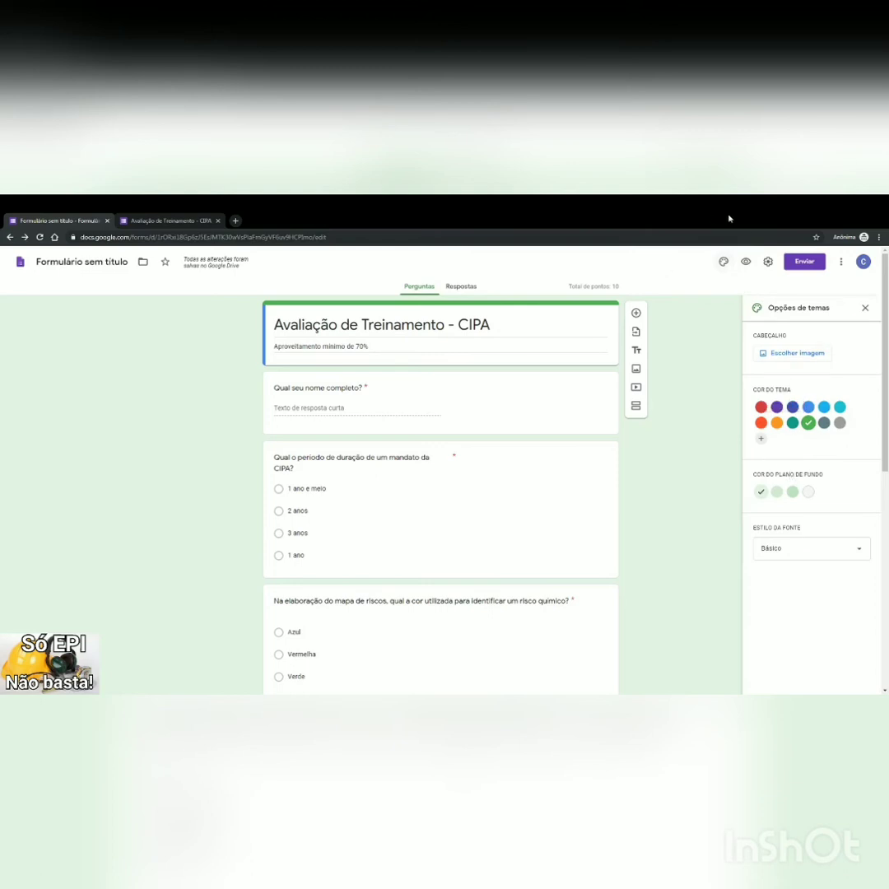
left_click(183, 221)
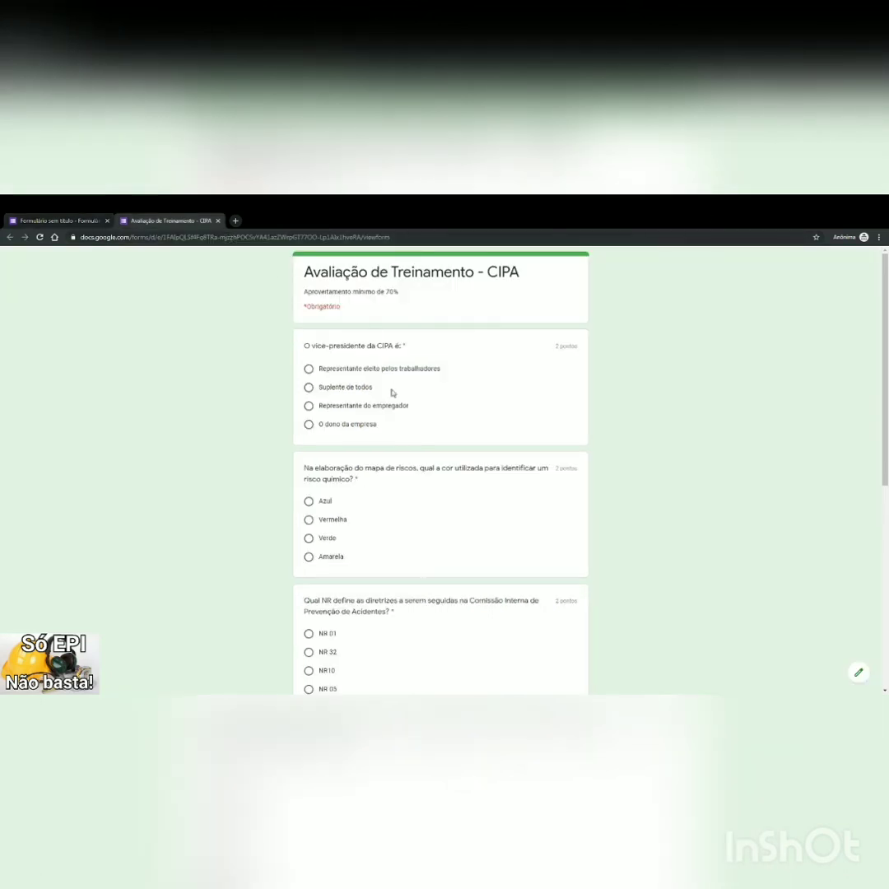
Step: In the preview, answer the vice-president, chemical risk, NR and job guarantee questions with "Suplente de todos", "Verde", "NR 05" and "Não"
left_click(310, 388)
scroll(311, 411, "down", 2)
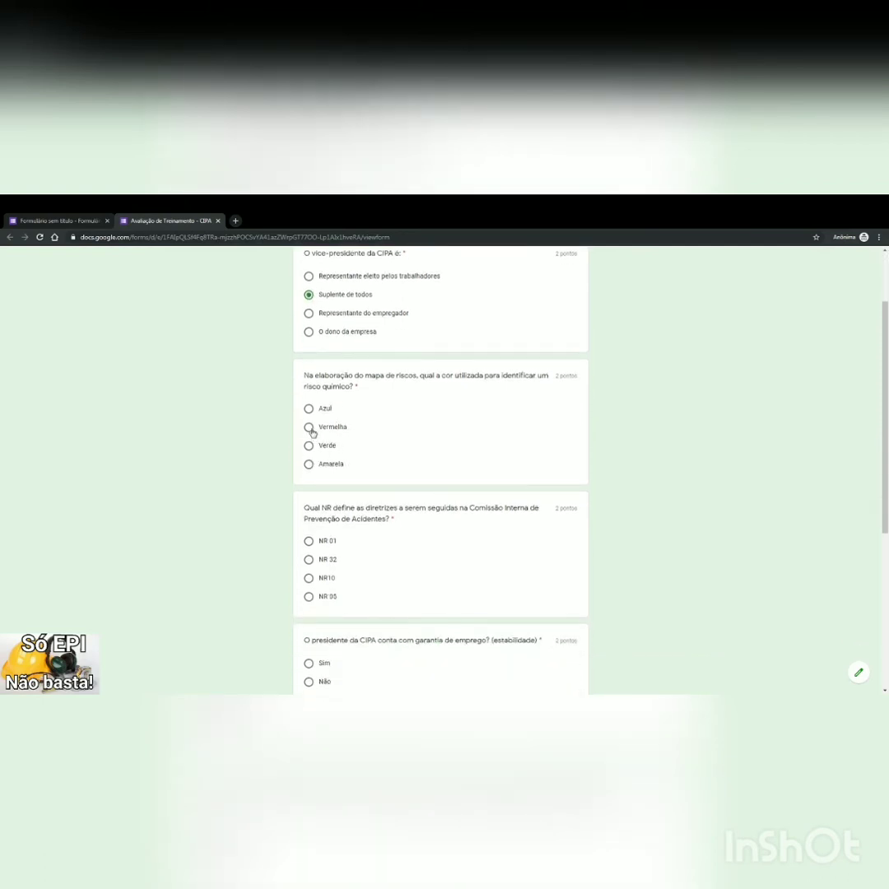
left_click(309, 445)
scroll(300, 494, "down", 3)
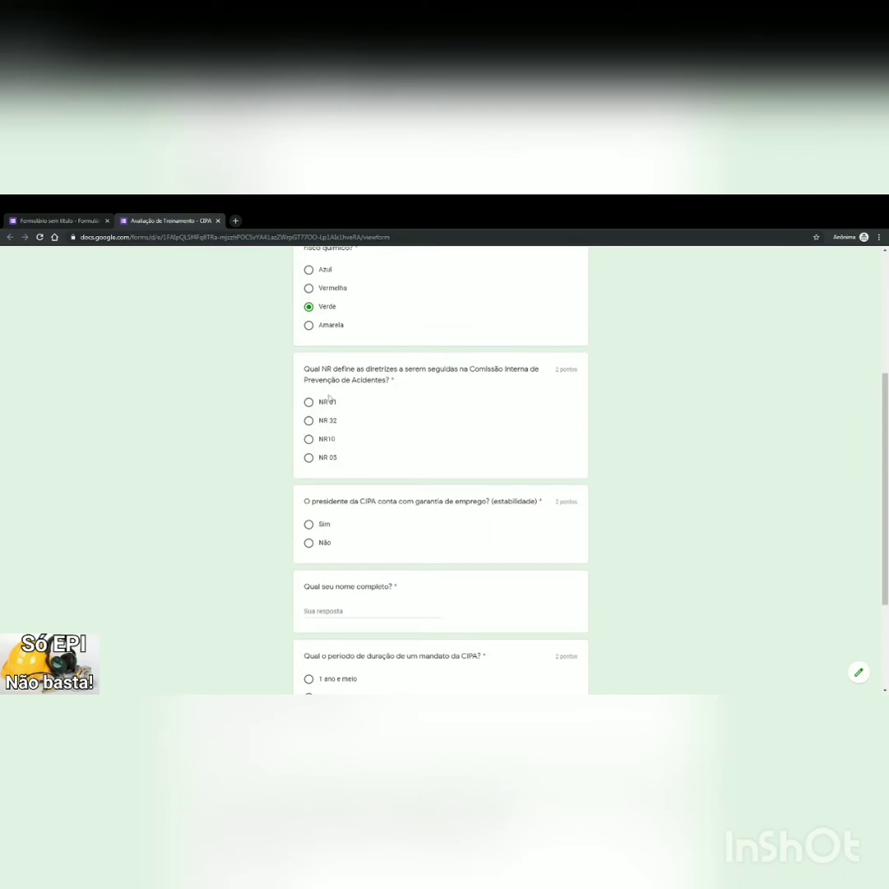
left_click(309, 458)
scroll(371, 486, "down", 2)
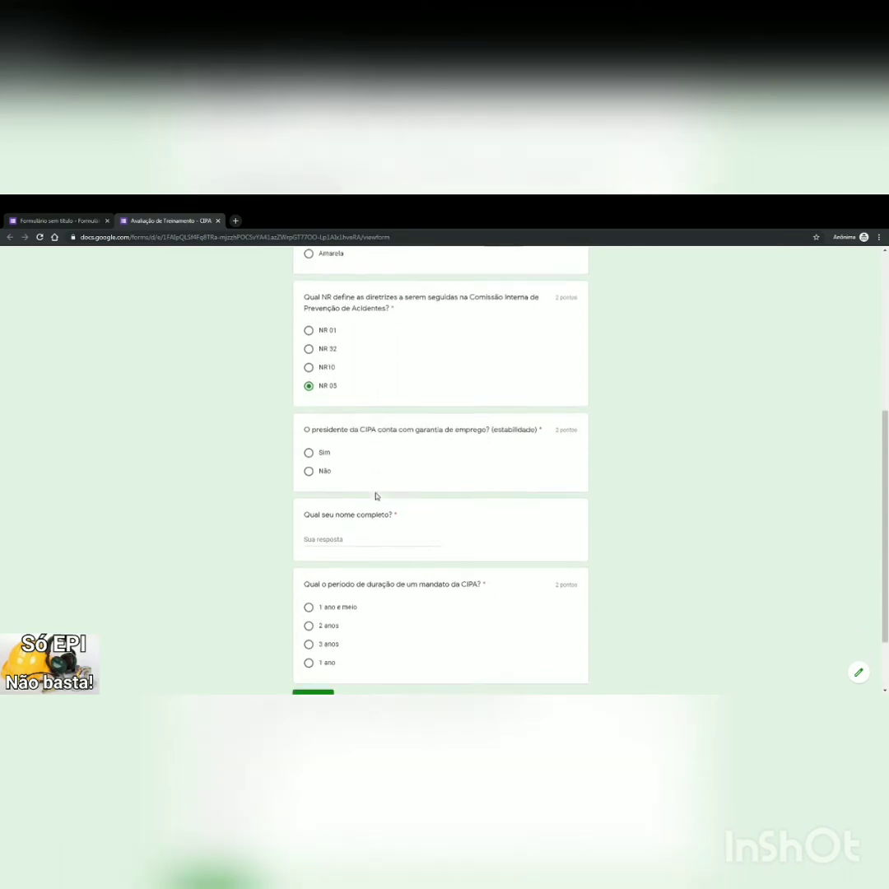
scroll(375, 496, "down", 2)
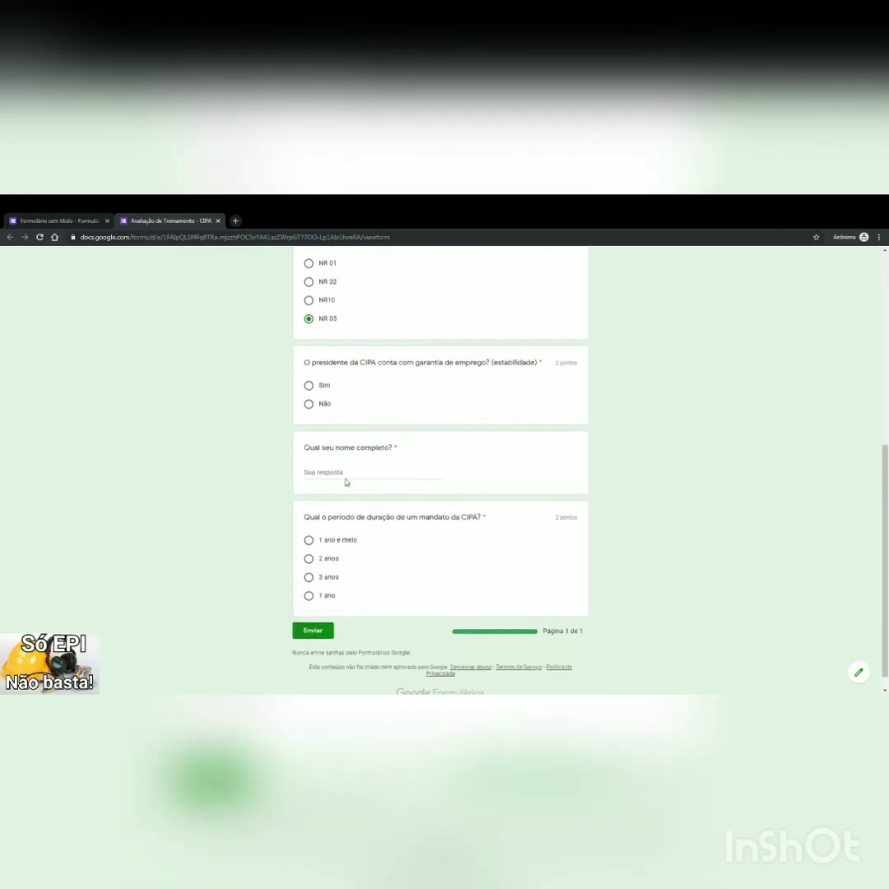
left_click(309, 406)
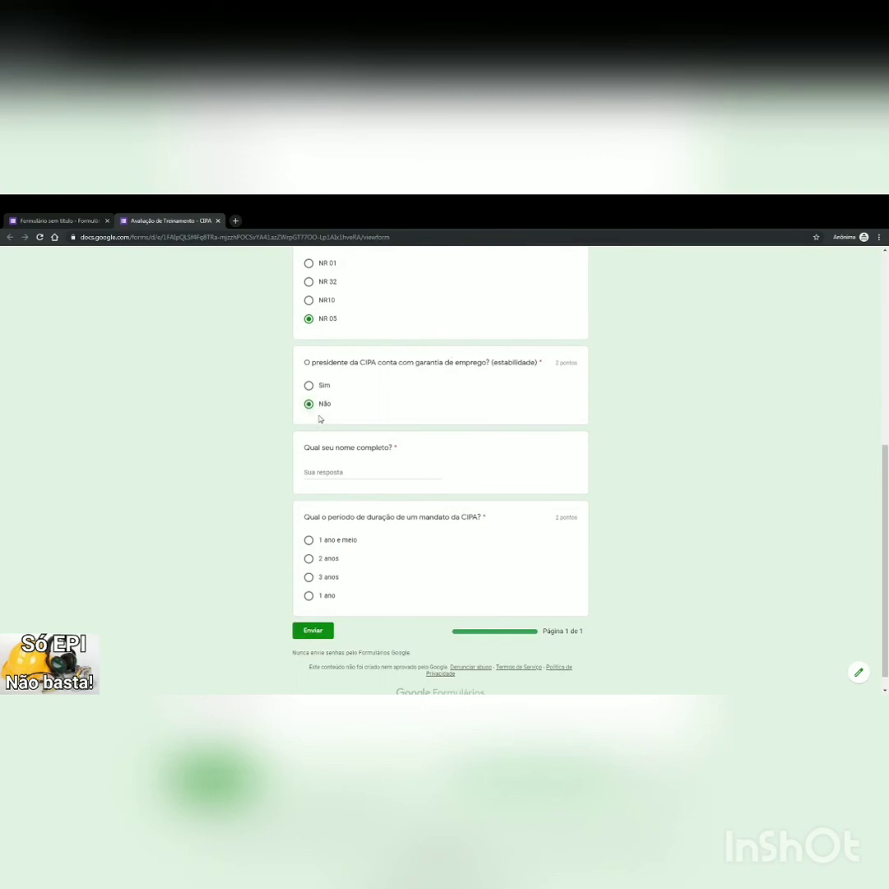
left_click(339, 475)
Step: Return to the form editor, turn off shuffling of the question order in the presentation settings, and save
left_click(71, 221)
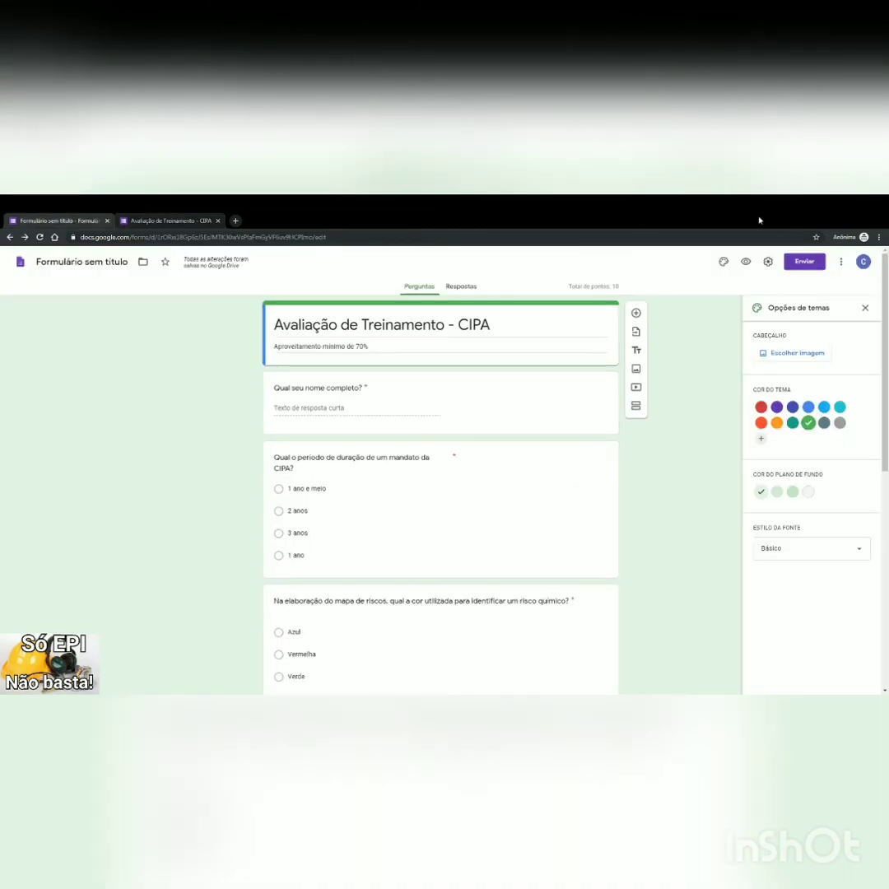
left_click(768, 261)
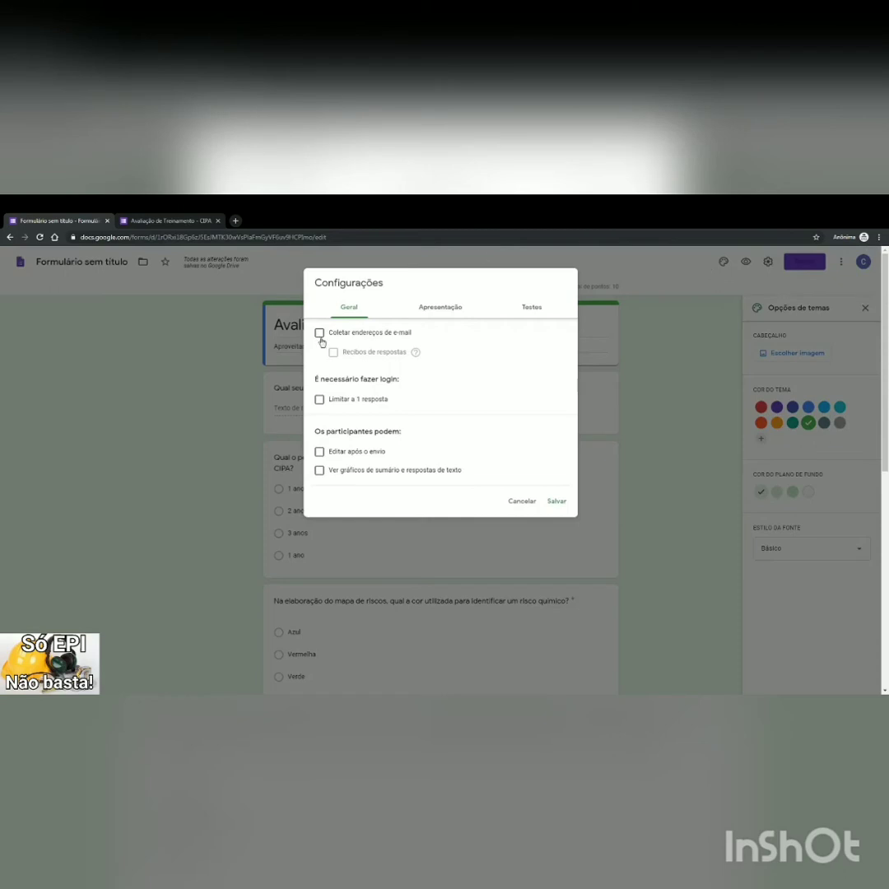
left_click(432, 310)
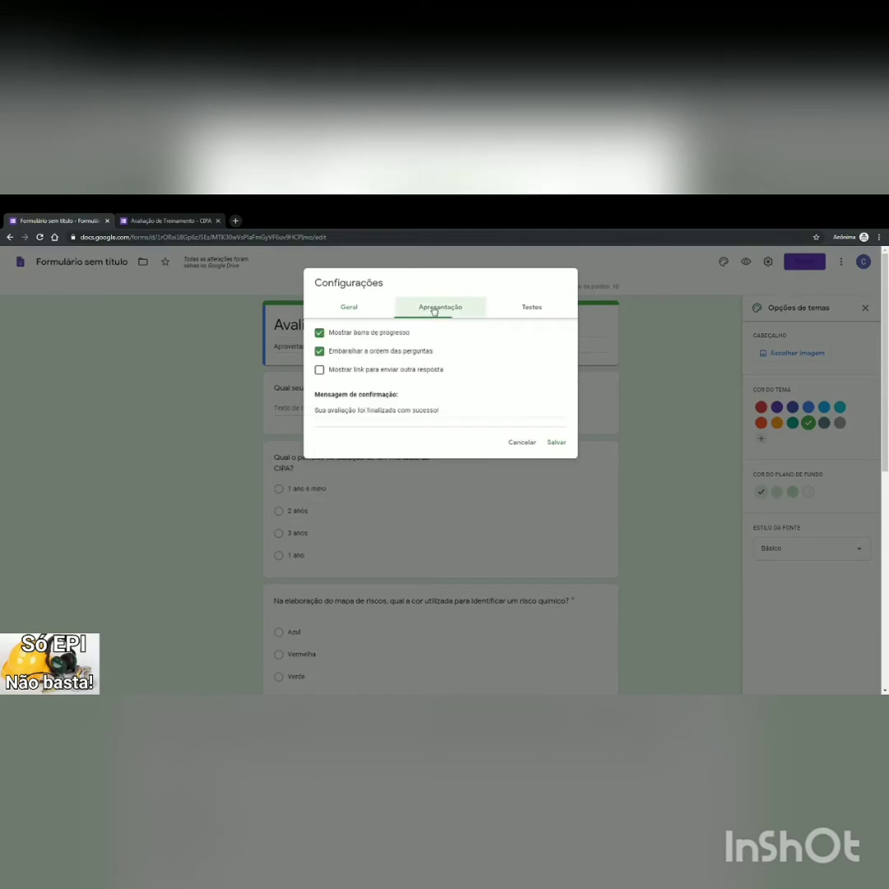
left_click(350, 355)
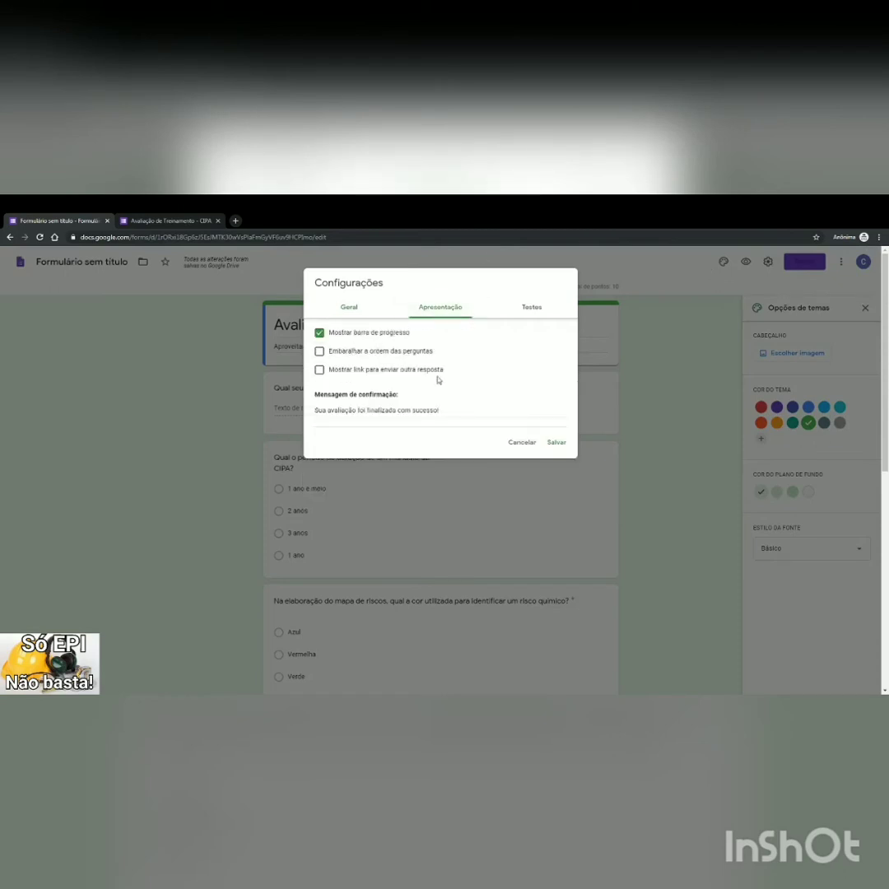
left_click(557, 445)
Step: Reload the form preview and enter "Teste01" in the full name question
left_click(173, 221)
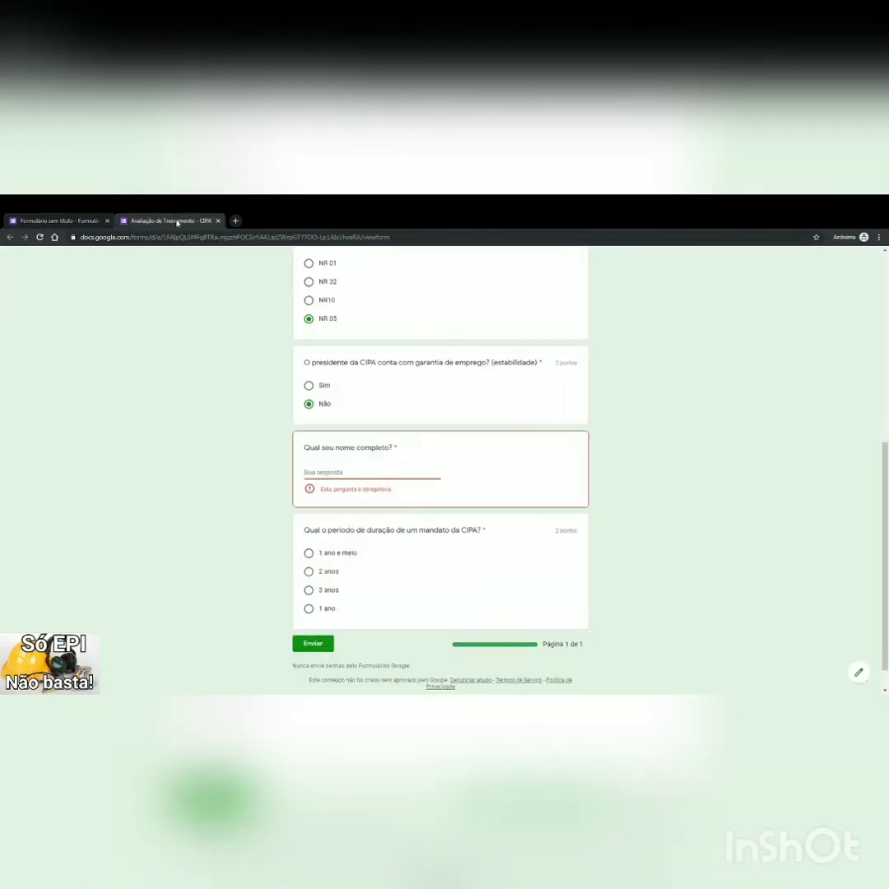
left_click(41, 238)
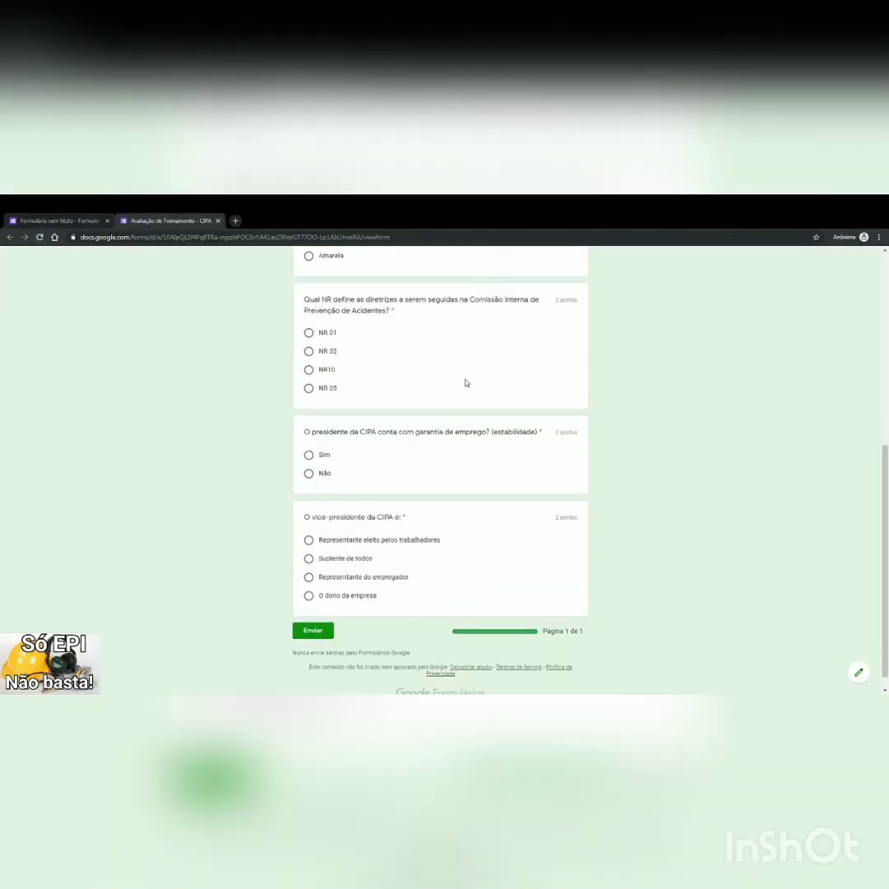
scroll(465, 383, "up", 10)
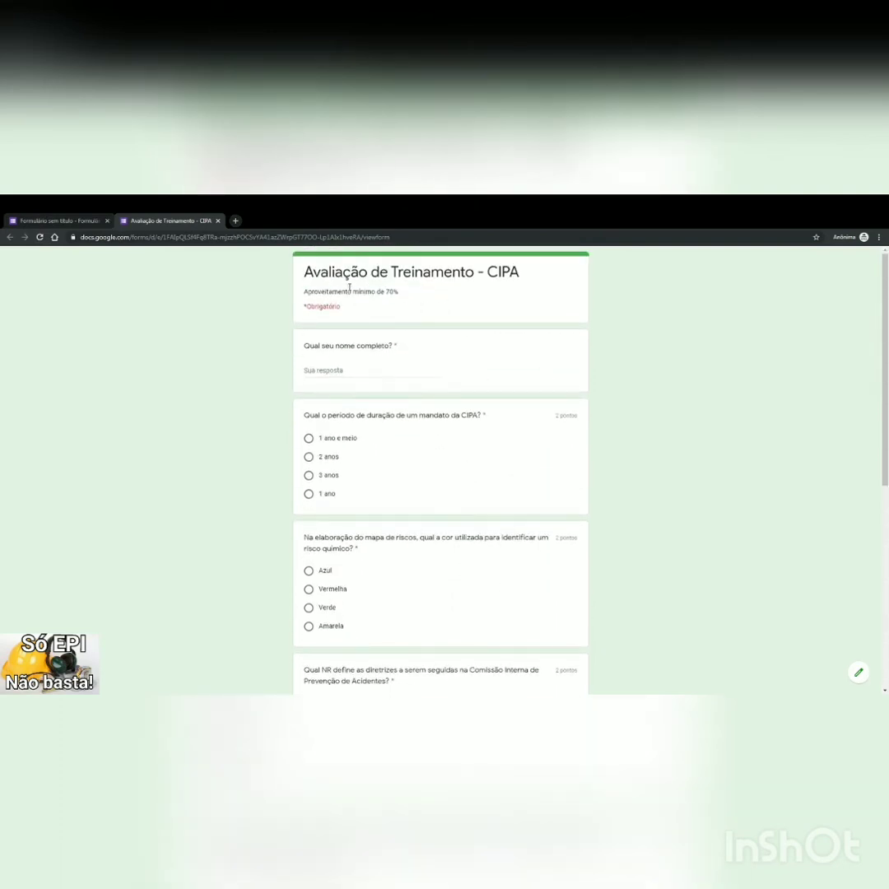
left_click(344, 370)
type("T")
key("BackSpace")
type("Teste01")
Step: Answer "1 ano" for the mandate duration, "Vermelha" for the chemical risk color and "NR 05" for the CIPA guidelines question
left_click(309, 494)
scroll(309, 498, "down", 1)
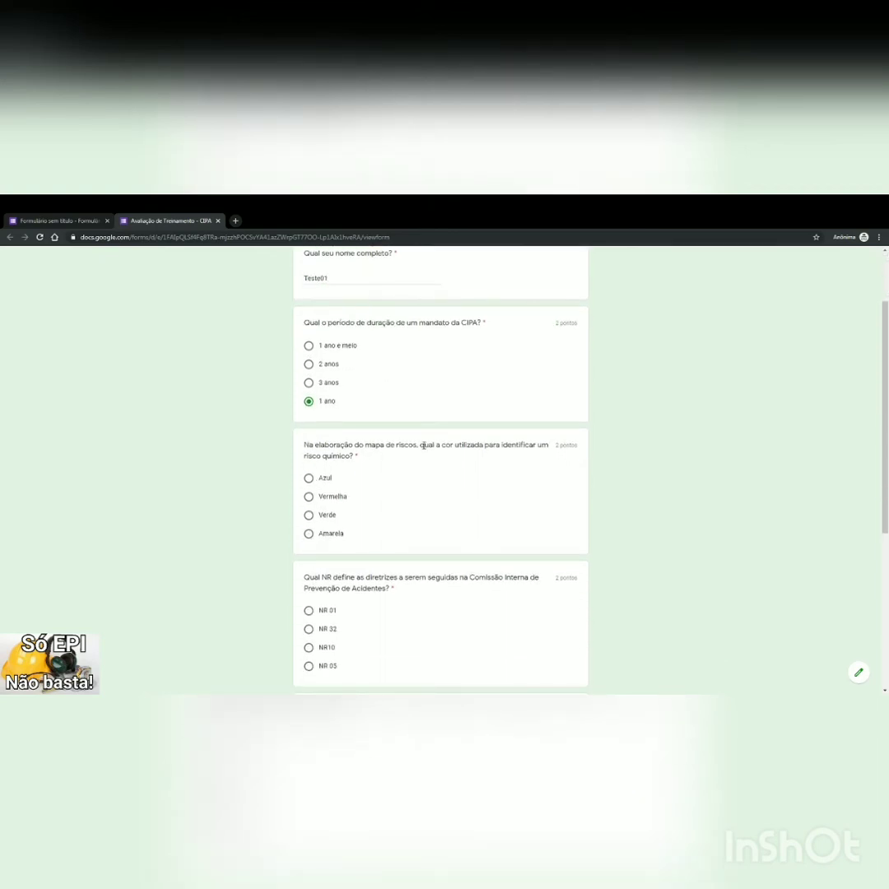
left_click(309, 496)
scroll(402, 538, "down", 1)
scroll(402, 538, "down", 3)
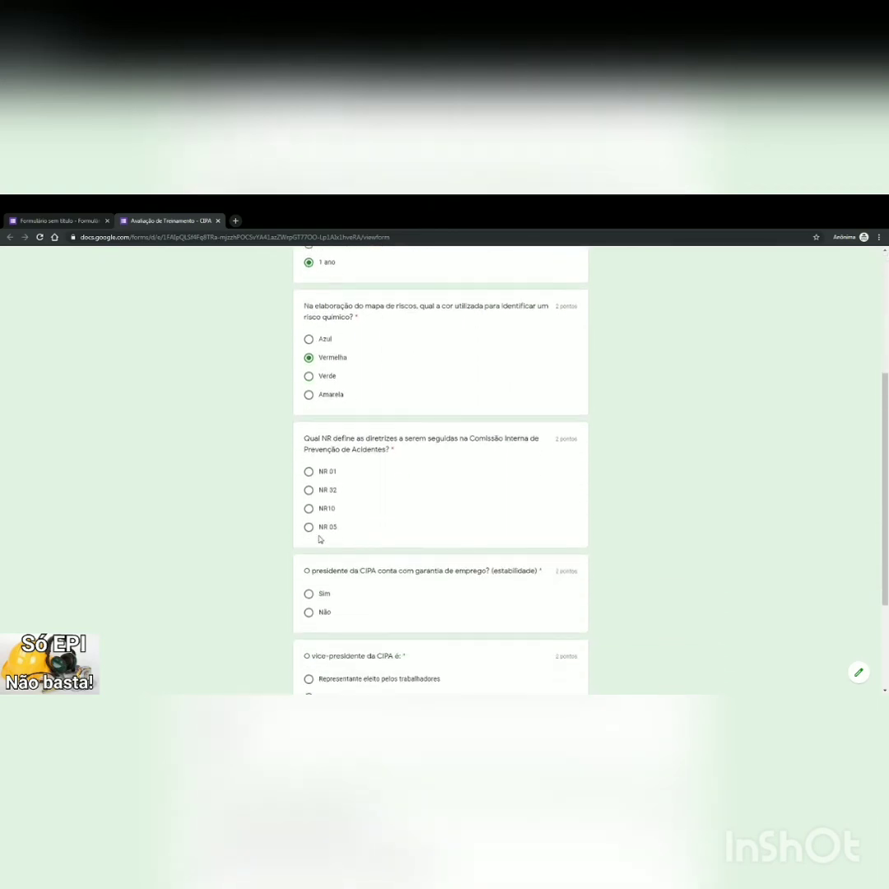
left_click(309, 528)
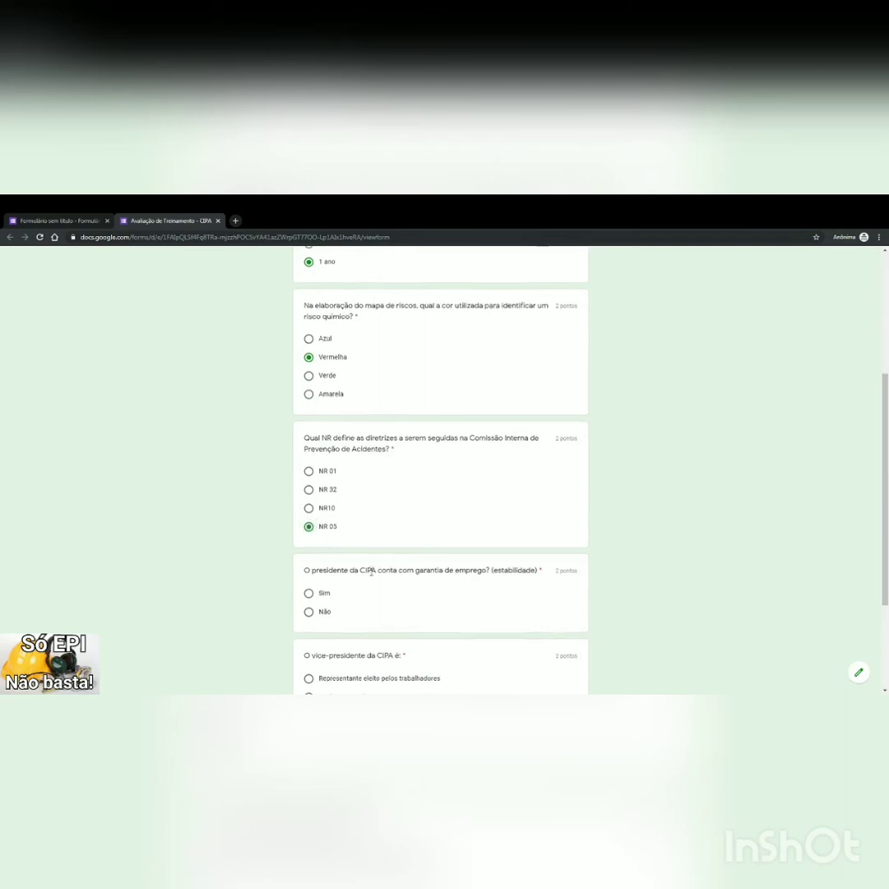
Step: Answer "Não" for the president's job guarantee and "O dono da empresa" for the vice-president, and submit the assessment
scroll(281, 484, "down", 3)
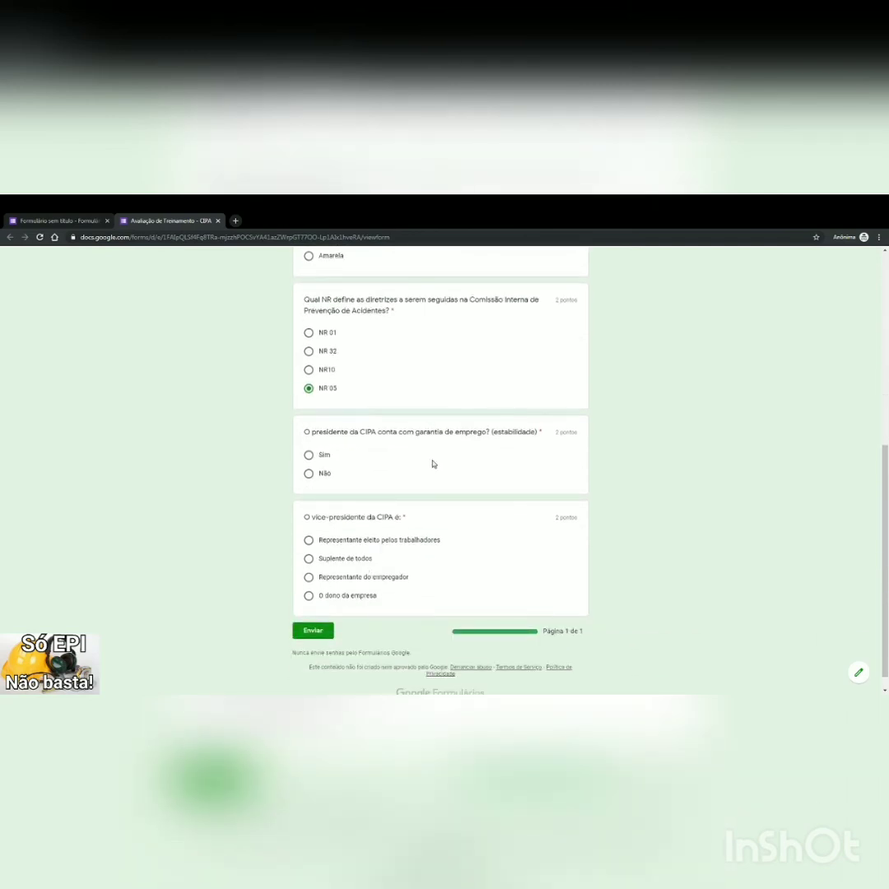
left_click(309, 473)
scroll(345, 502, "down", 1)
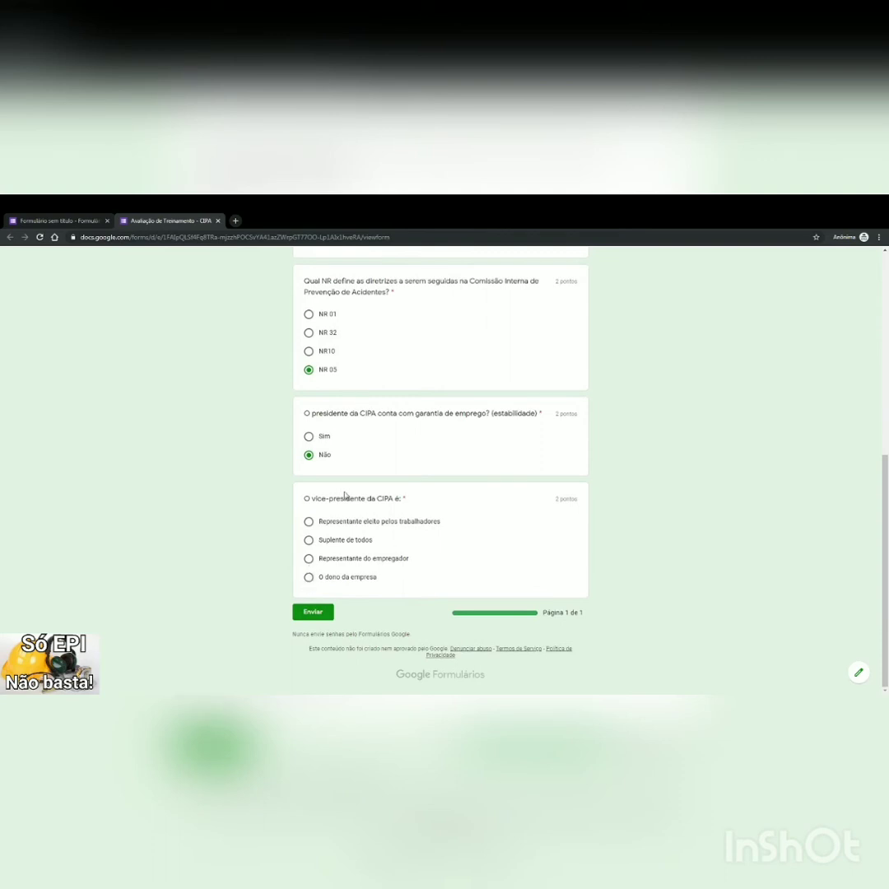
left_click(309, 578)
left_click(313, 613)
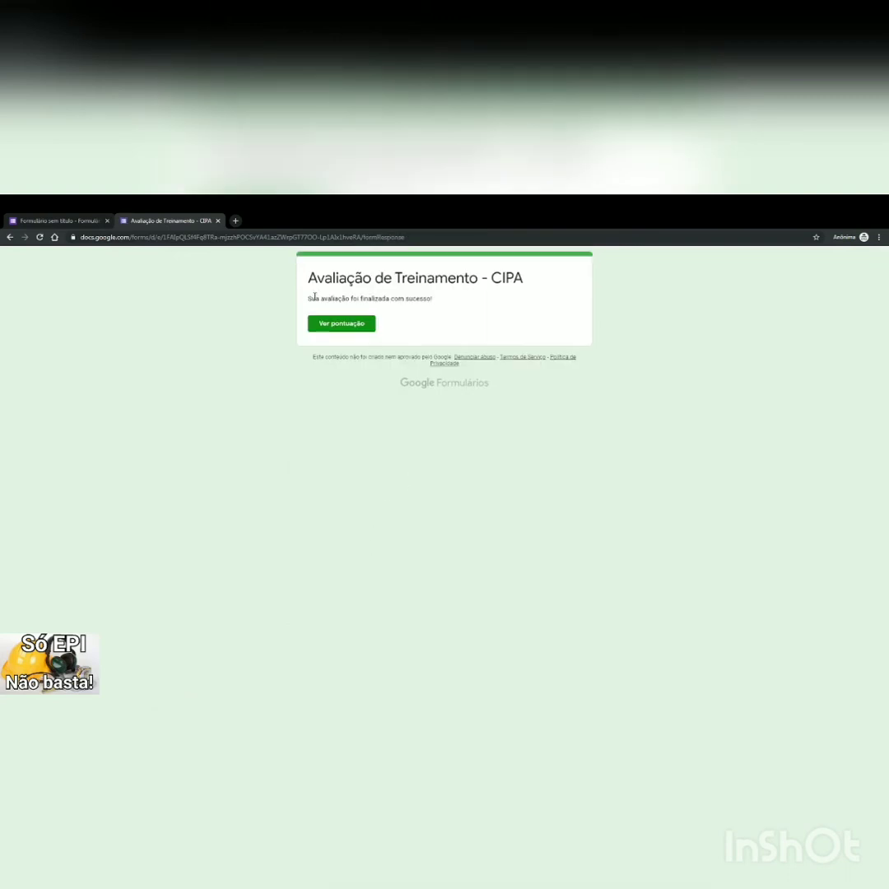
Step: Examine the submitted test's score, corrections and feedback for each question, and return to the form editor
left_click(347, 326)
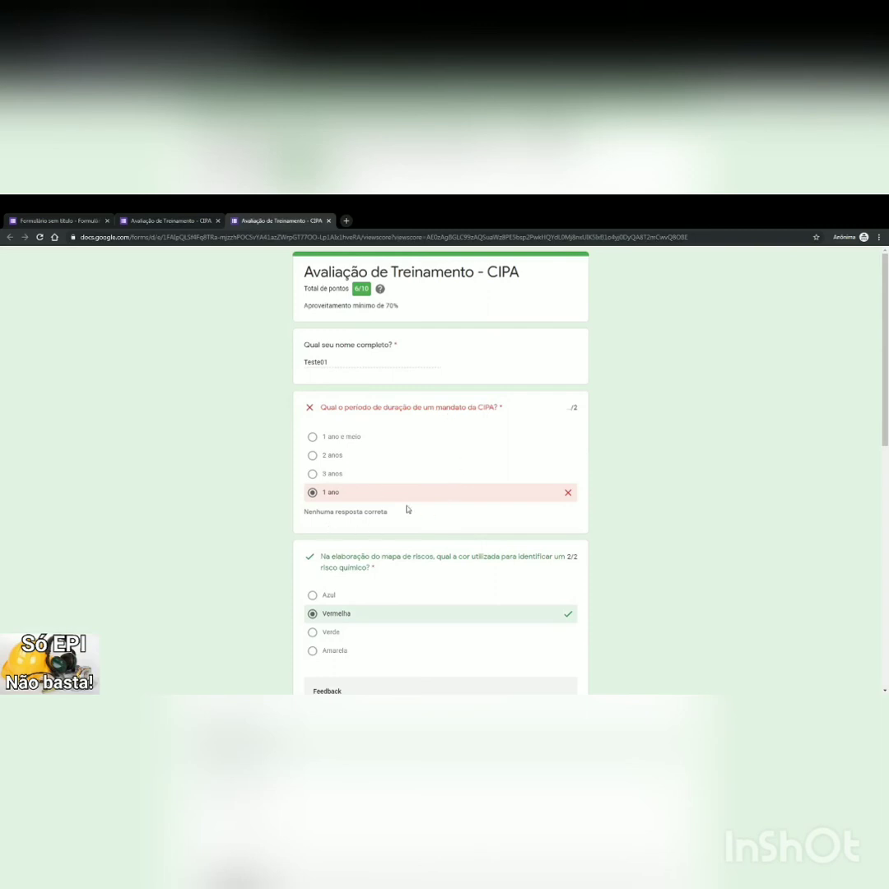
scroll(407, 510, "down", 2)
scroll(412, 520, "down", 2)
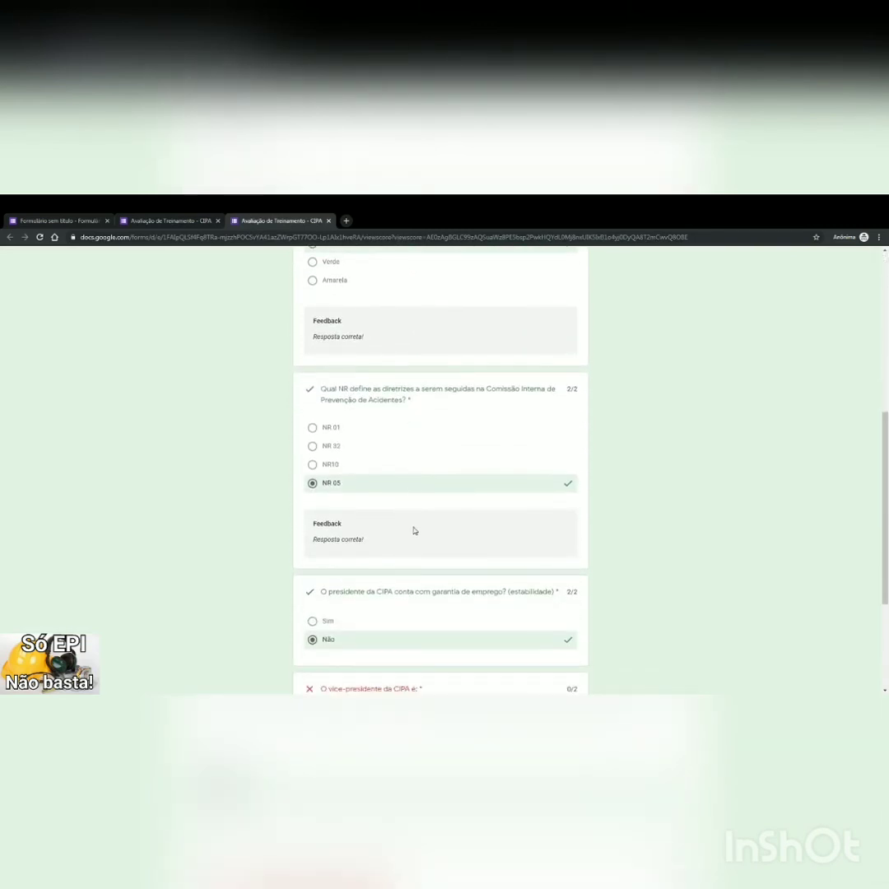
scroll(414, 531, "down", 2)
scroll(414, 531, "up", 5)
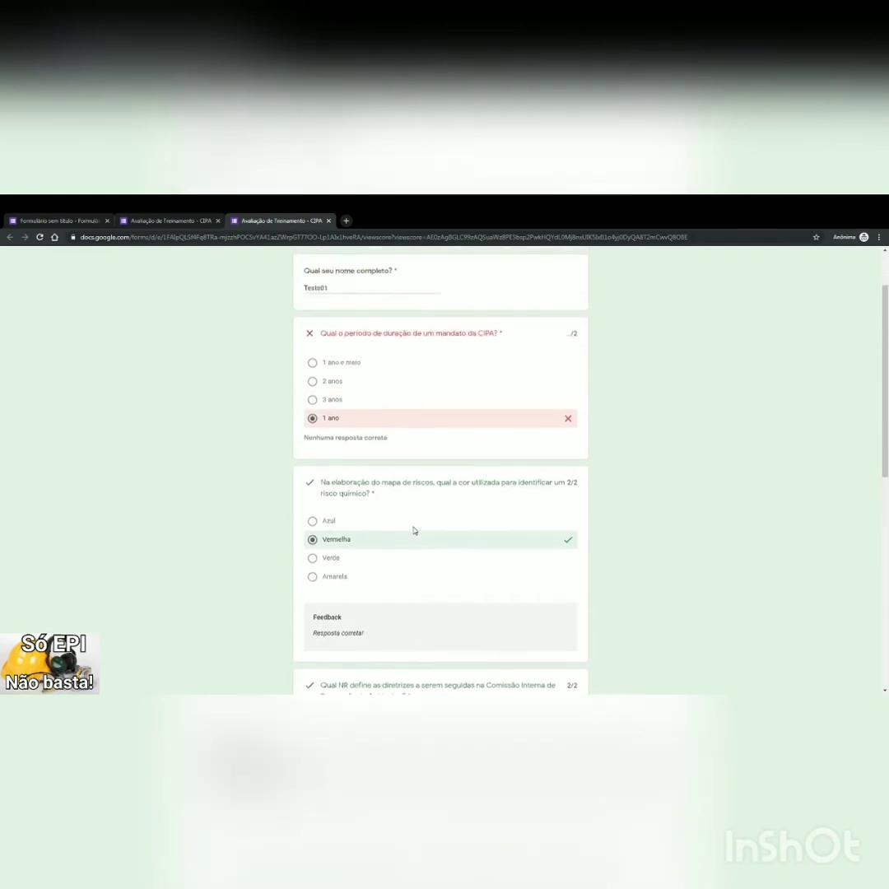
scroll(414, 531, "up", 1)
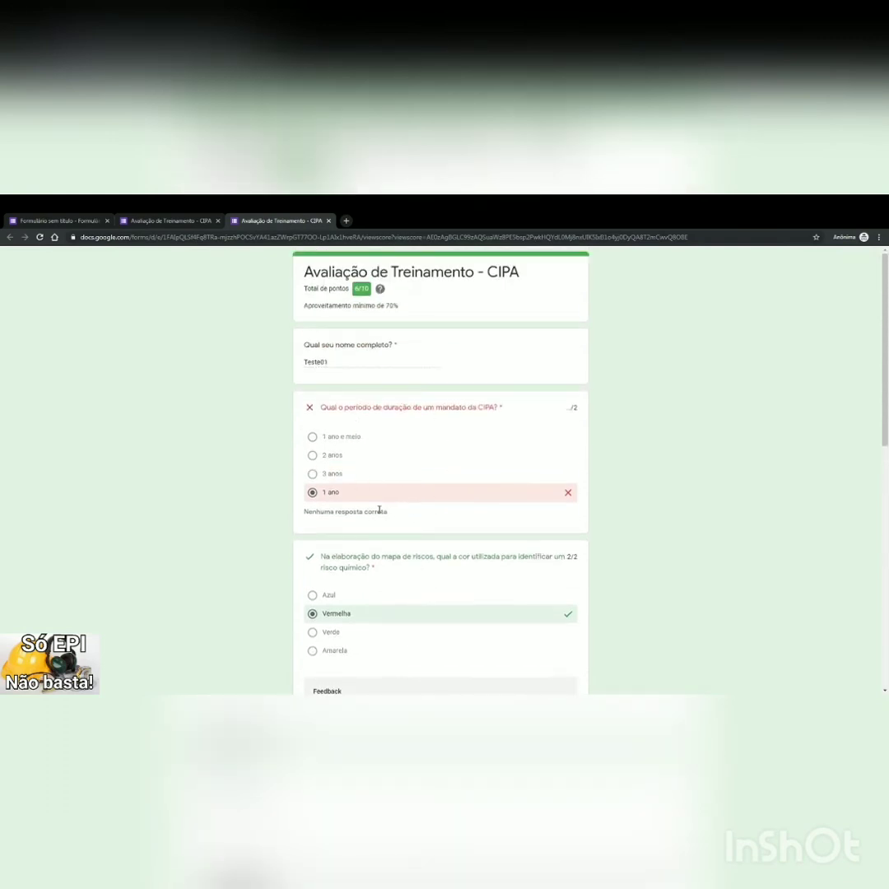
left_click(4, 219)
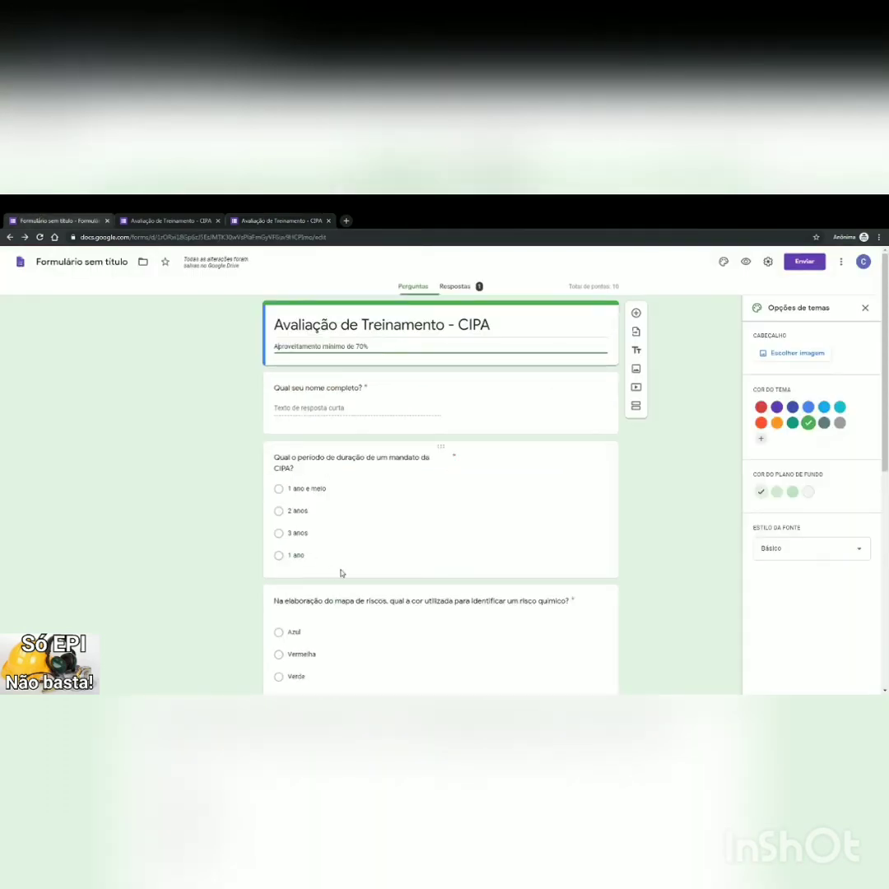
Step: Mark "1 ano" as the correct answer in the answer key of the CIPA mandate duration question
left_click(539, 508)
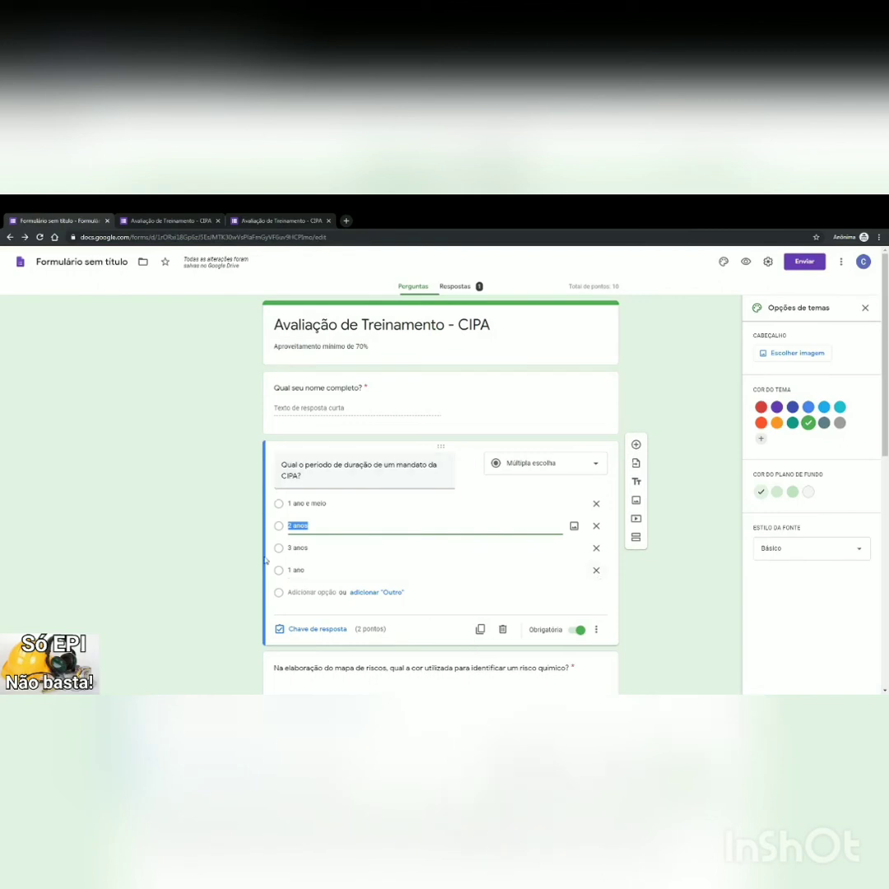
left_click(309, 630)
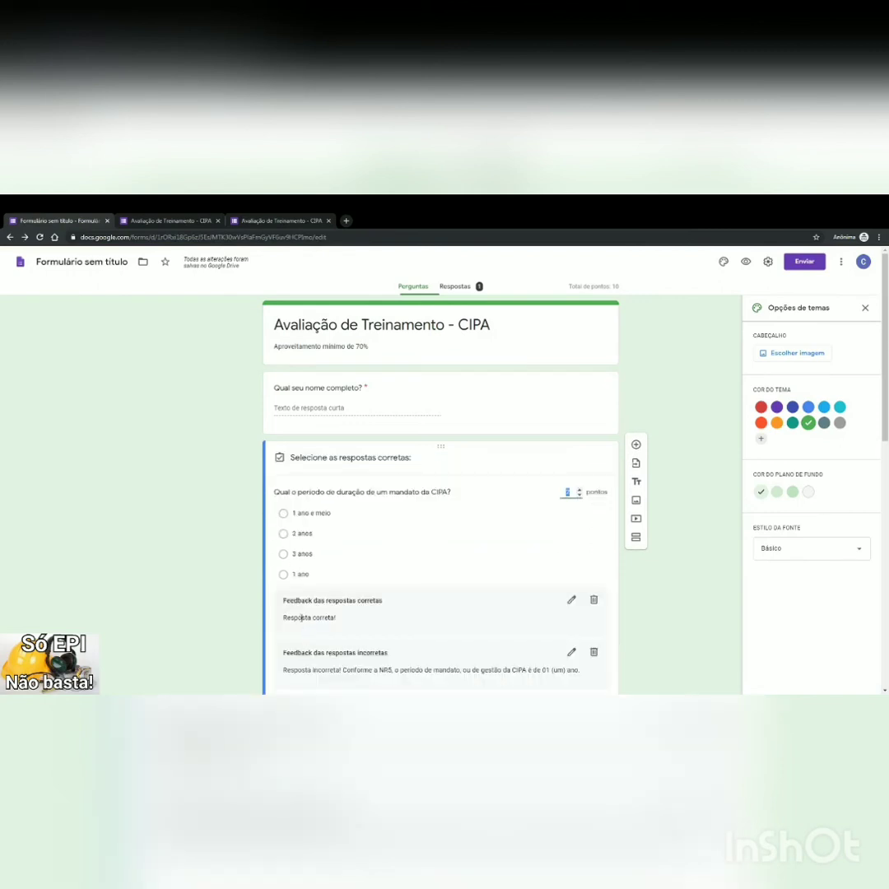
left_click(283, 574)
scroll(466, 560, "down", 3)
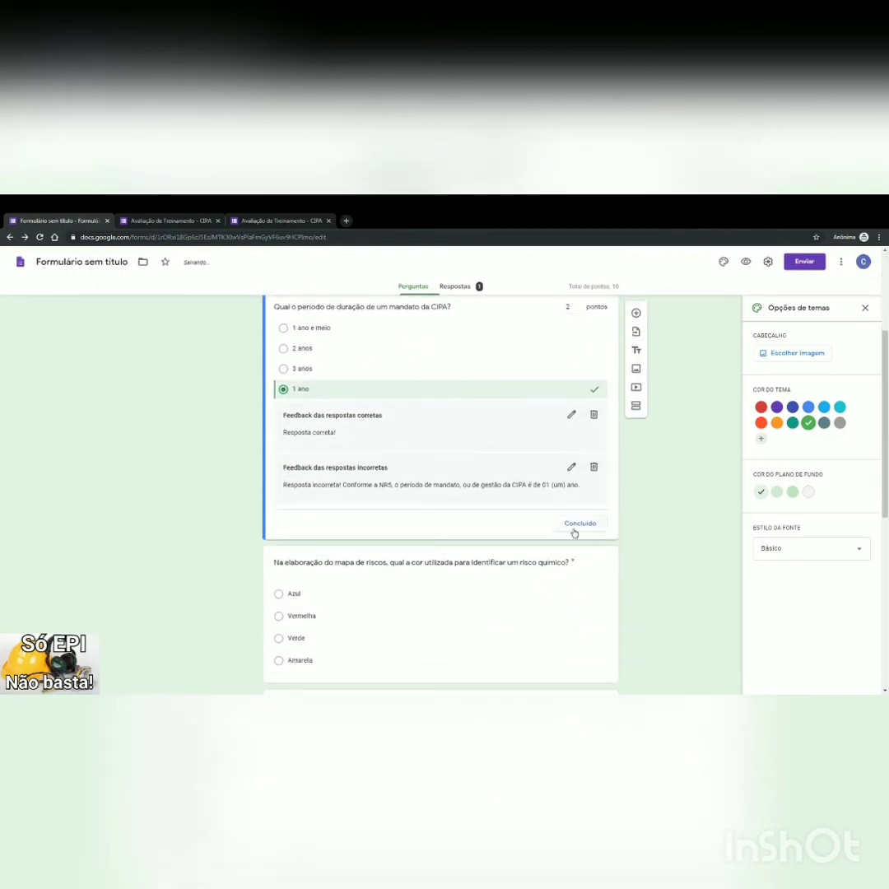
left_click(579, 524)
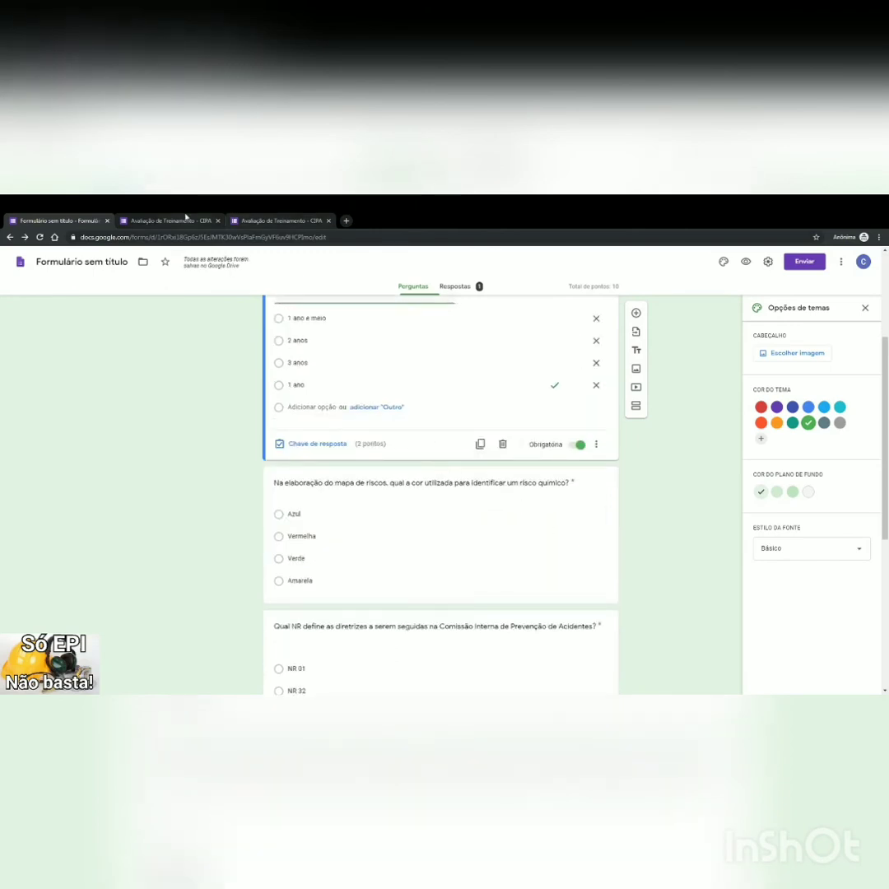
Step: Reload the submitted test's score page and review the updated corrections for every question
left_click(266, 220)
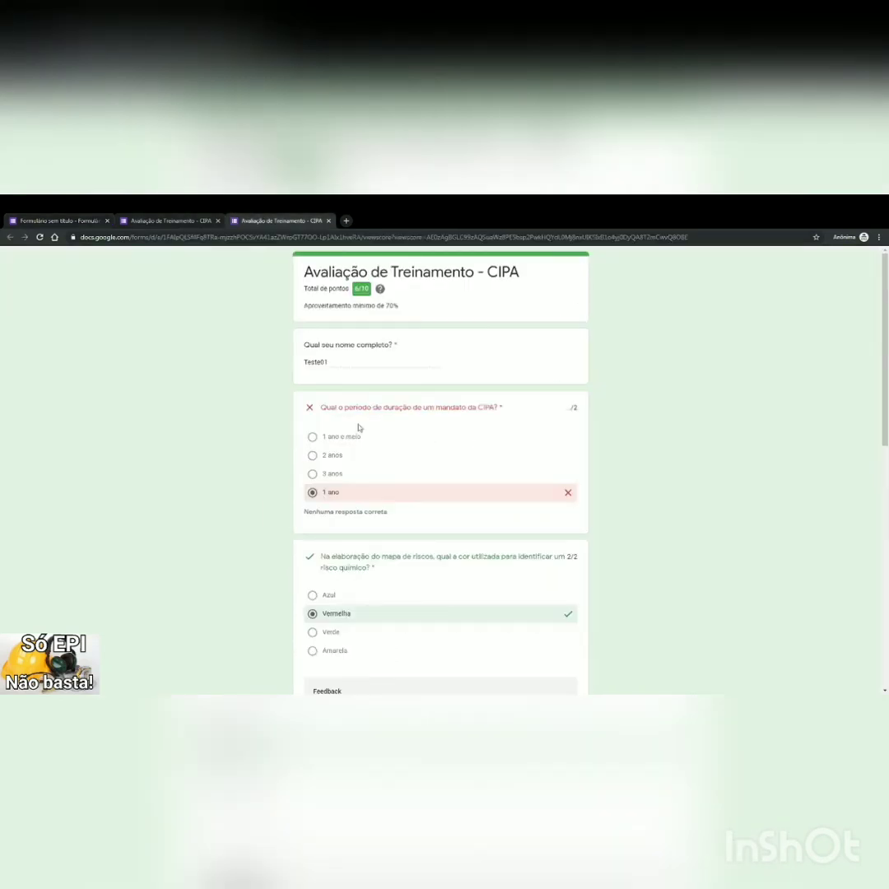
left_click(39, 237)
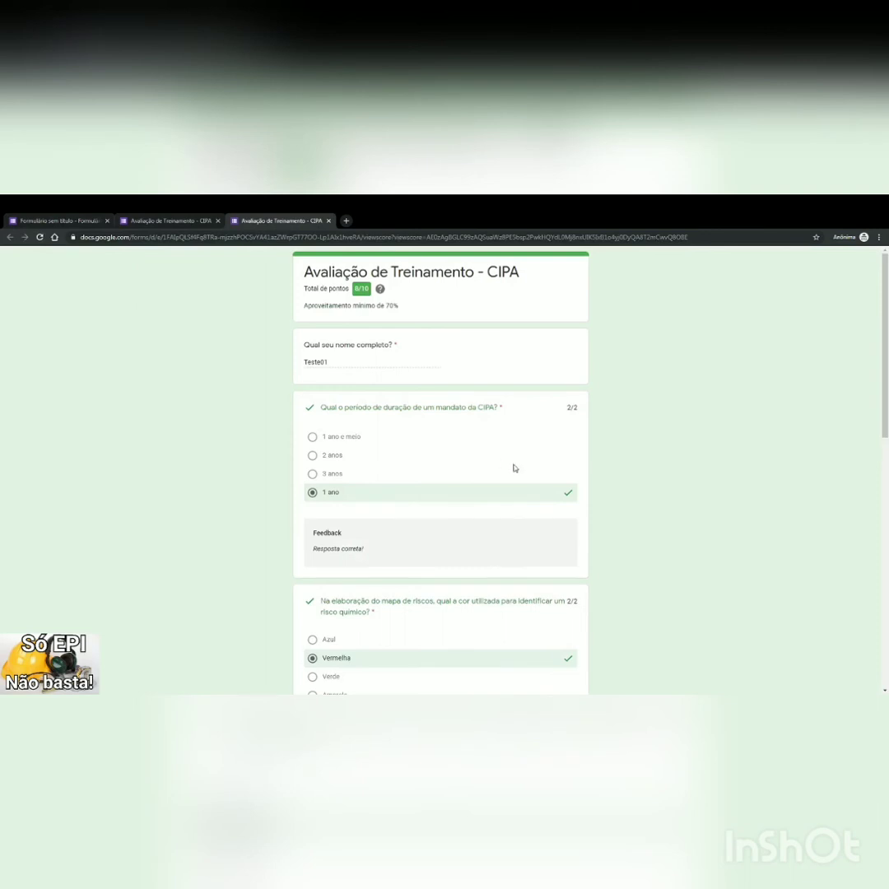
scroll(514, 468, "down", 2)
scroll(514, 467, "down", 5)
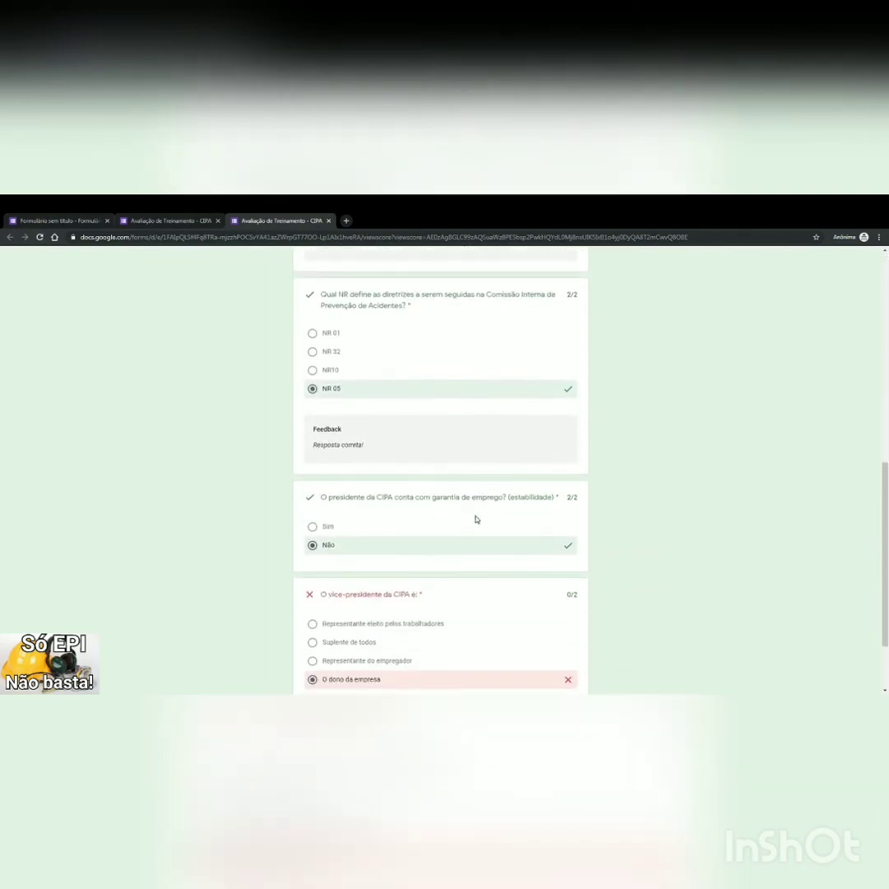
scroll(476, 520, "down", 2)
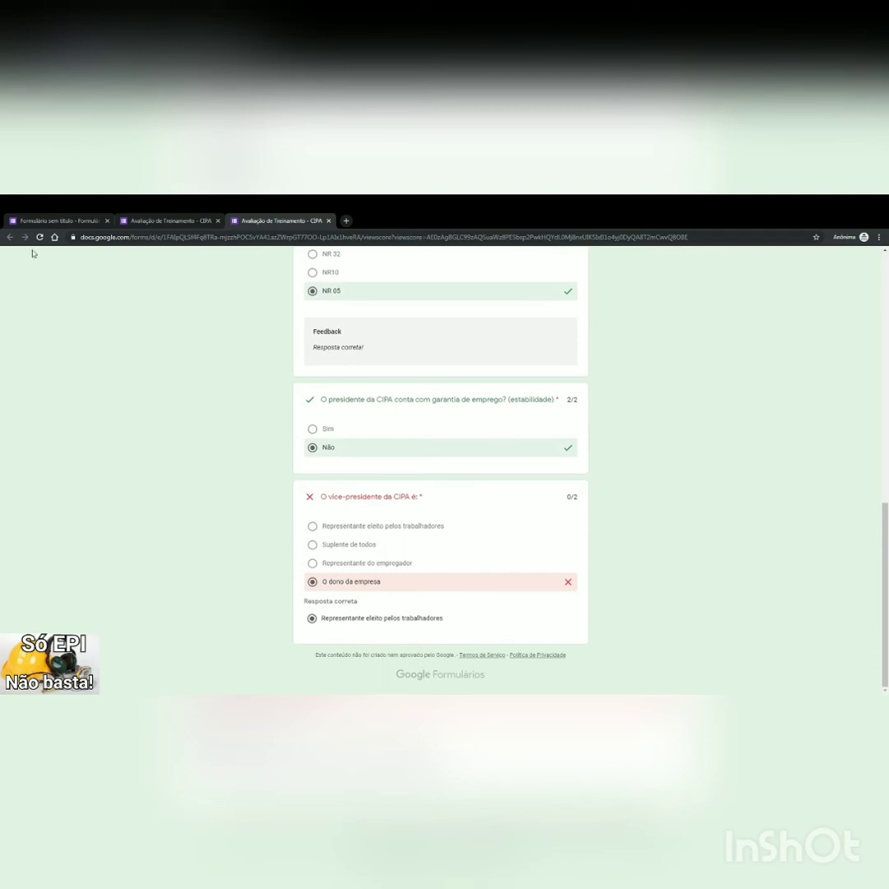
Step: Add vice-president incorrect-answer feedback: "Resposta incorreta! O vice presidente da comissão é o representante dos trabalhadores, entre os membros eleitos da comissão, escolhido entre e dentre os eleitos."
left_click(59, 220)
scroll(501, 578, "down", 4)
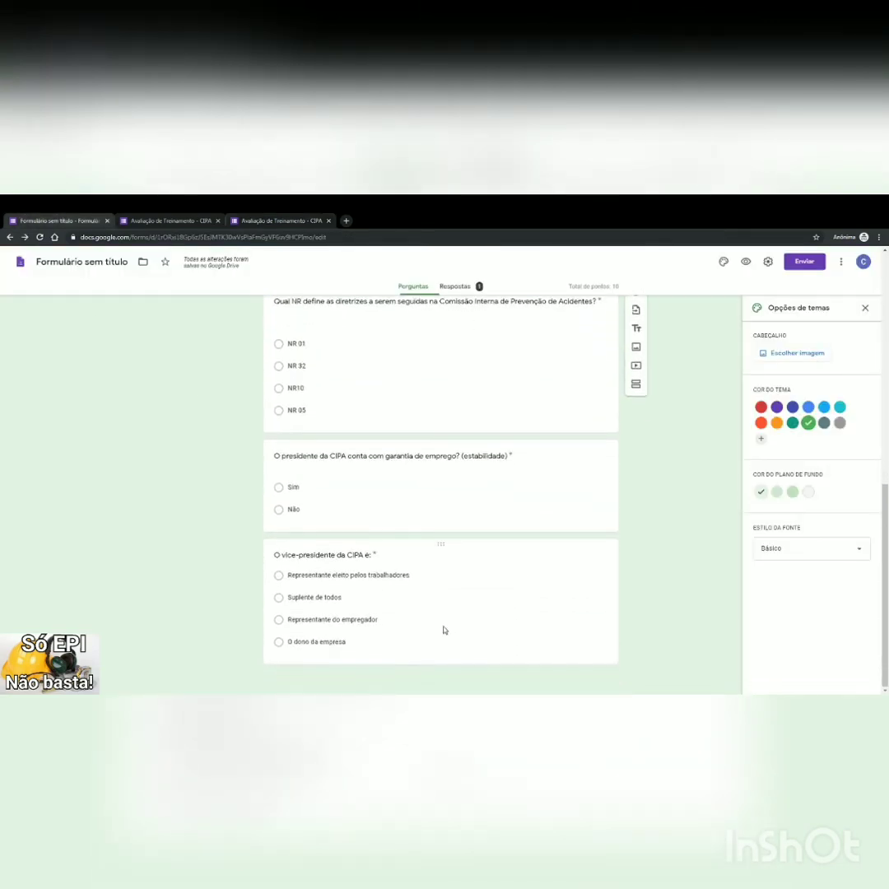
left_click(510, 617)
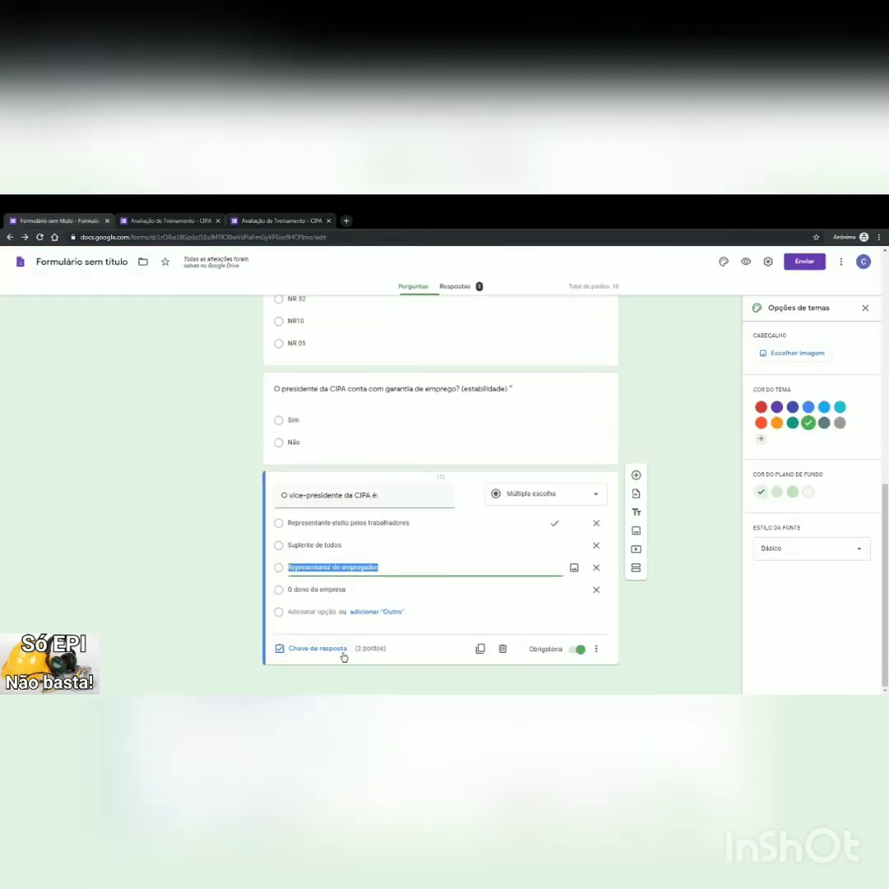
left_click(339, 649)
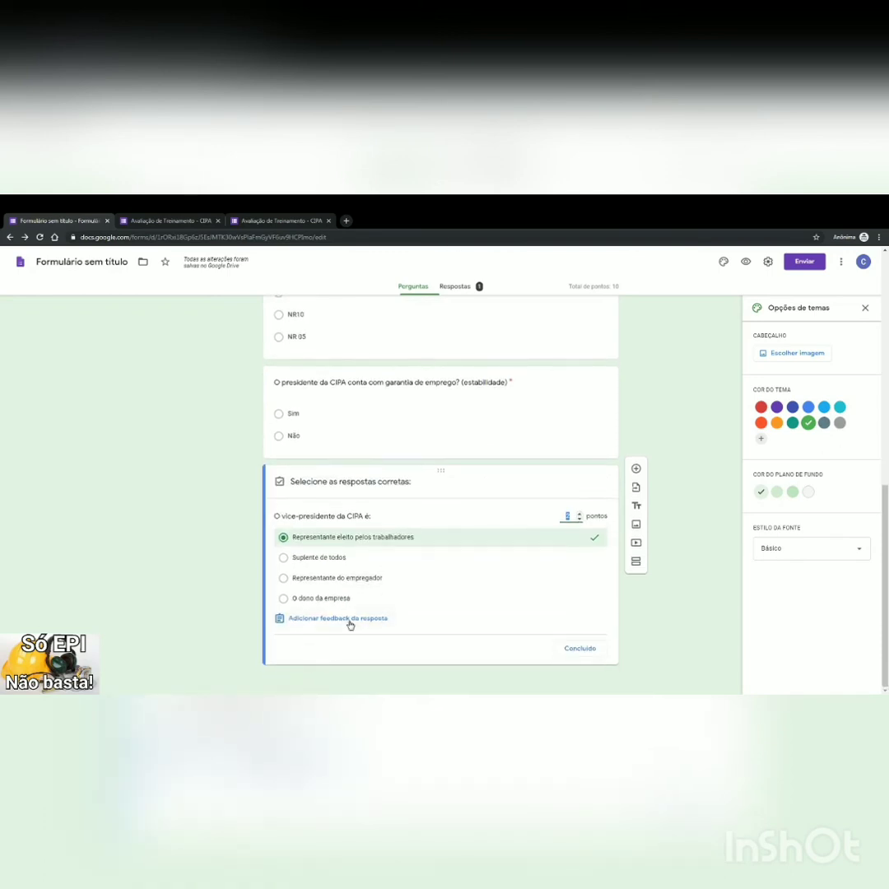
left_click(350, 625)
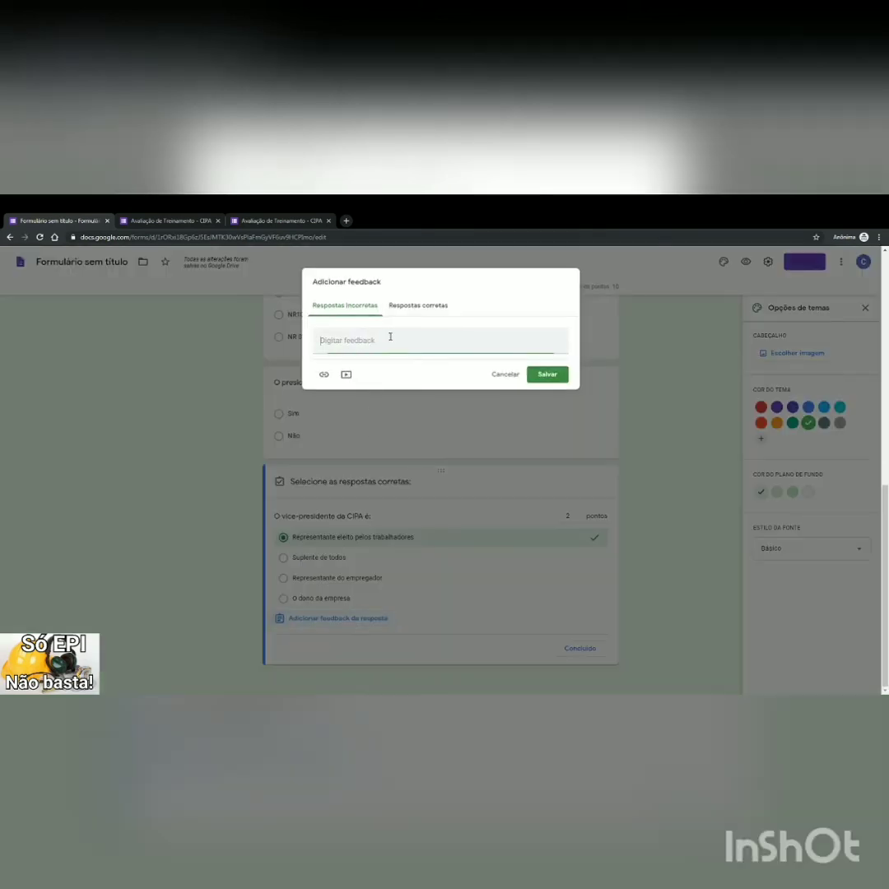
type("Res")
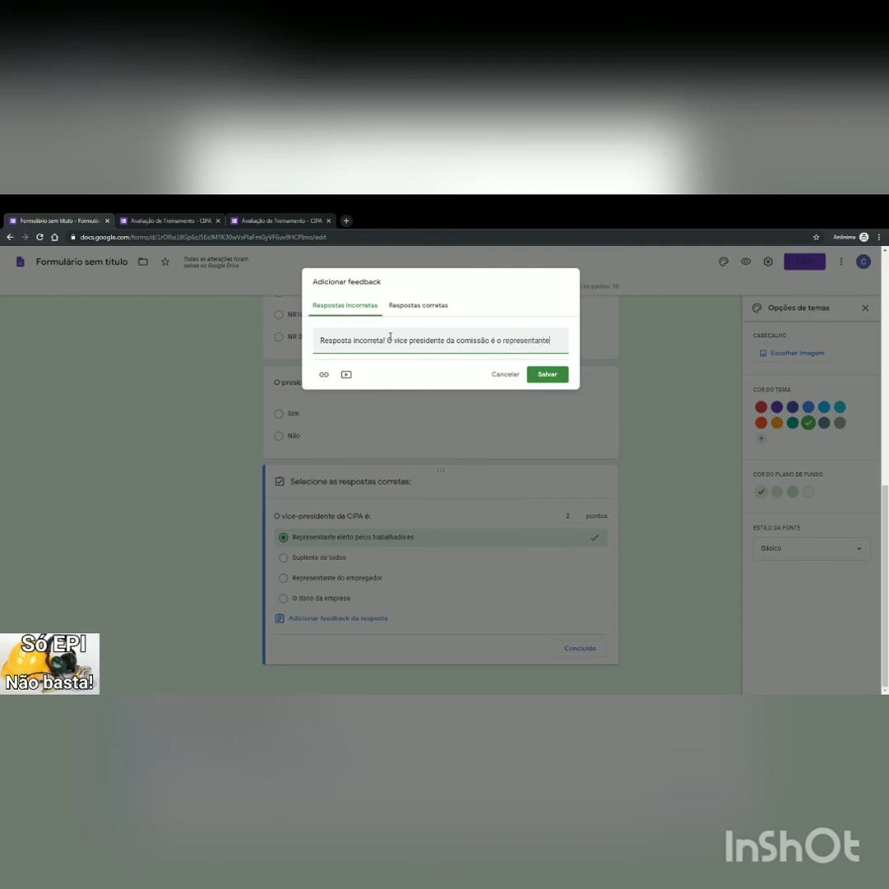
type("os trabalhadores, entre os membros eleitos da comissão, esncolhido")
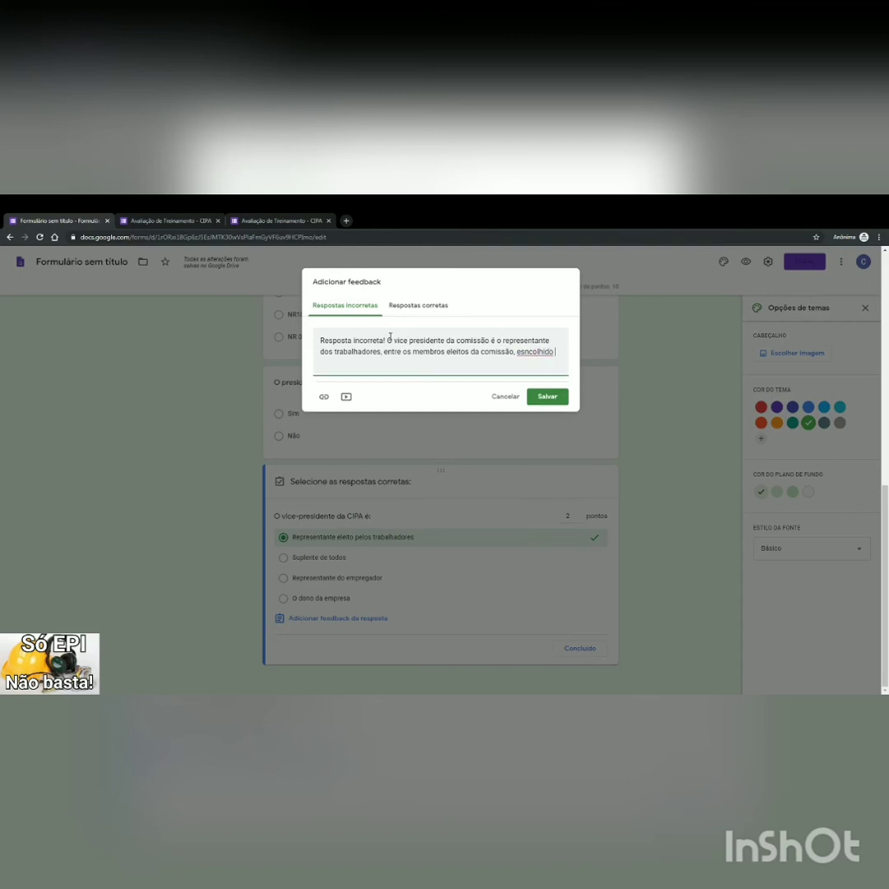
key("BackSpace")
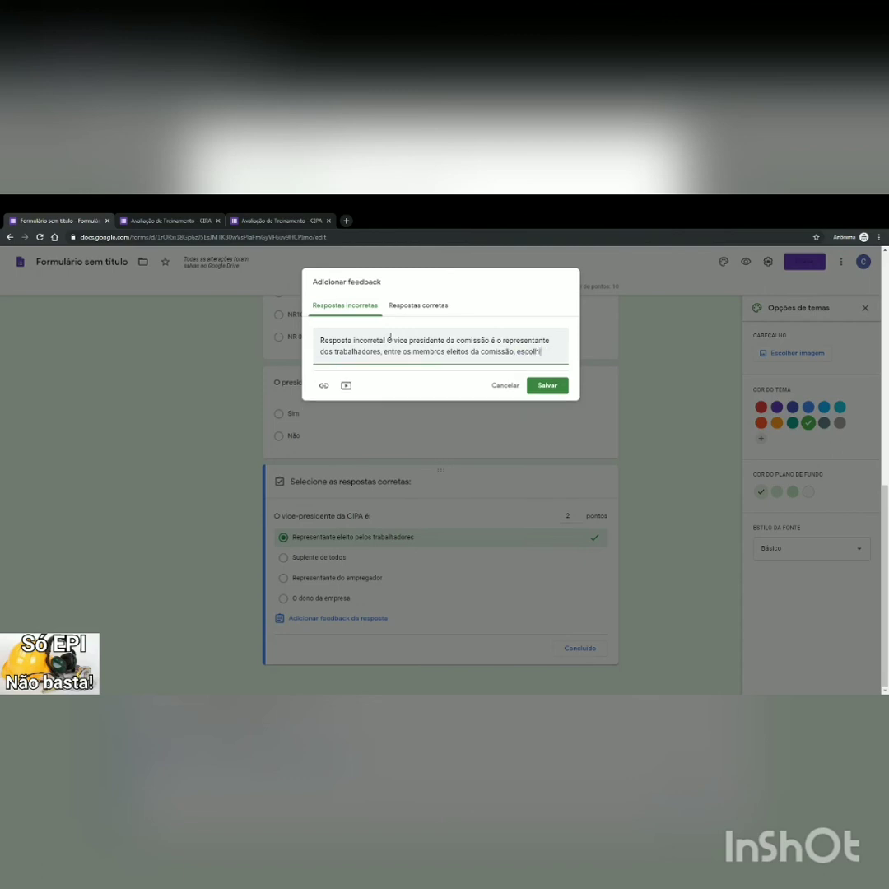
type("entre e dentre os eleitos.")
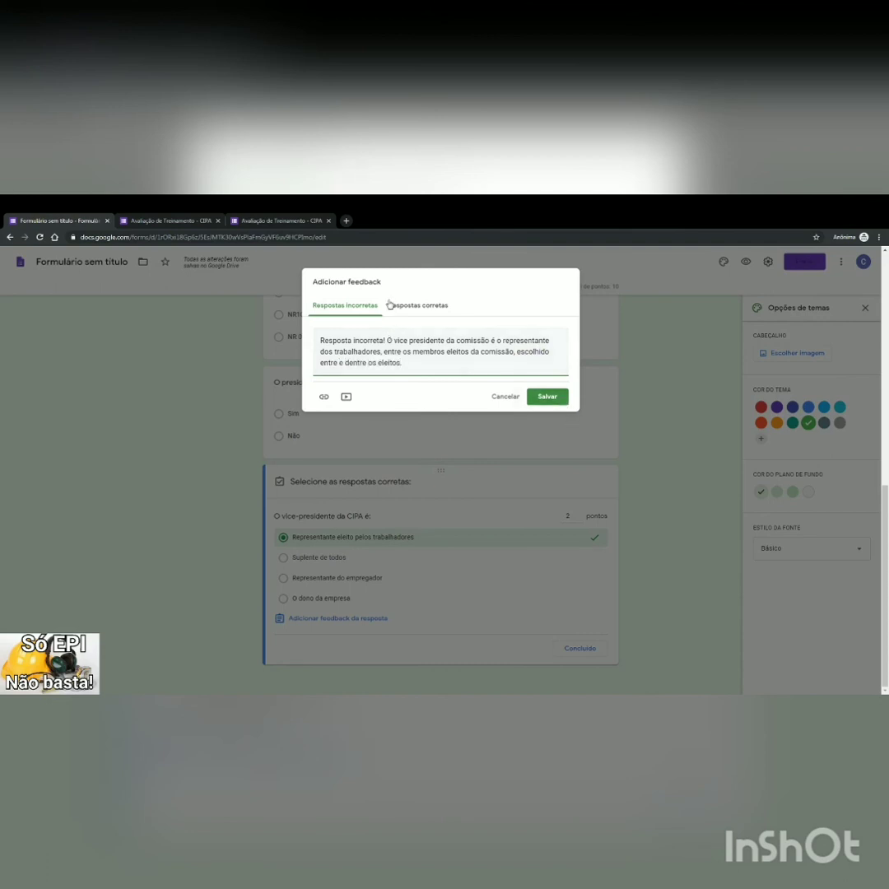
Step: Add the correct-answer feedback "Resposta correta!" to the vice-president question, then save the feedback and finish its answer key
left_click(416, 304)
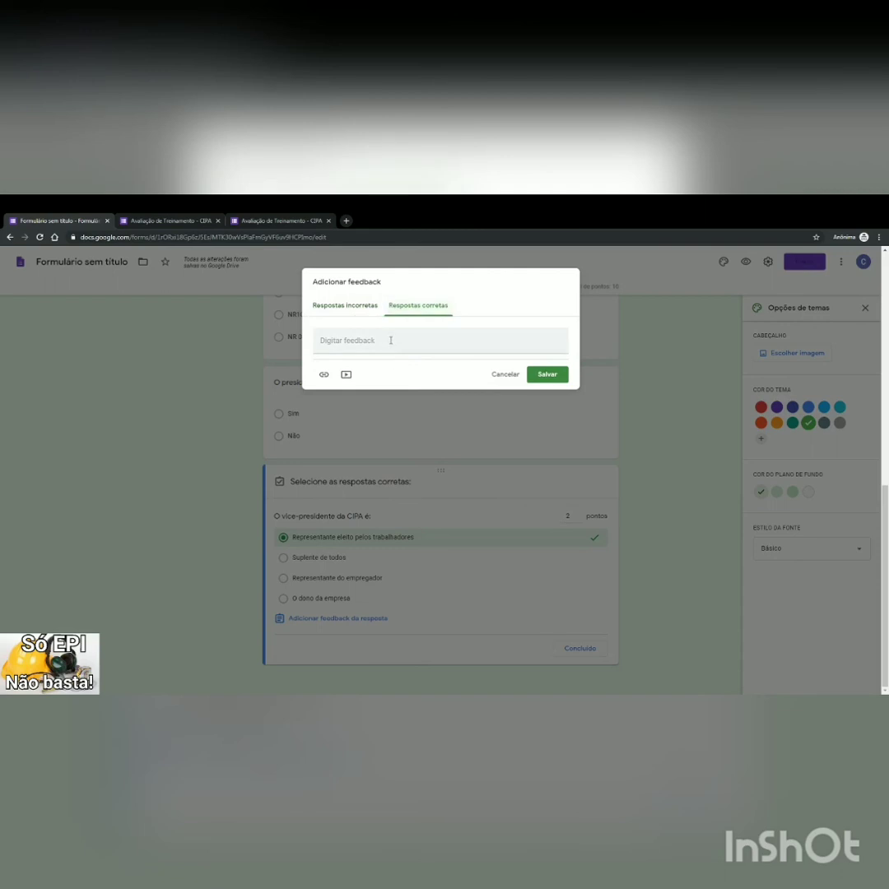
left_click(391, 340)
type("Resposta correta!")
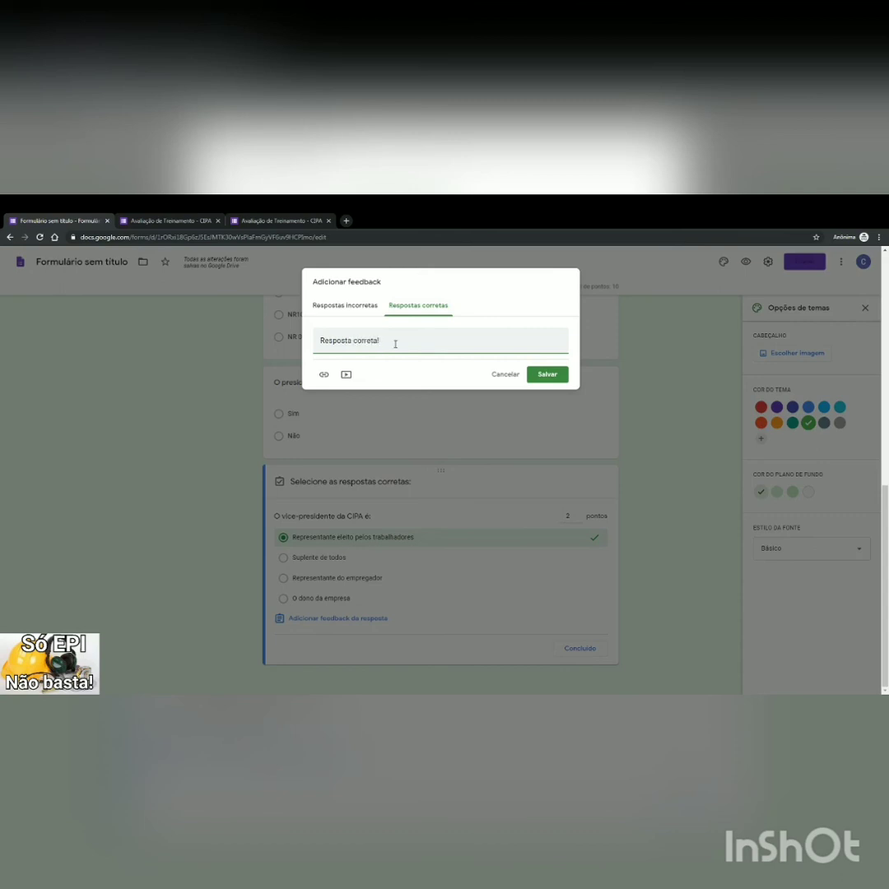
left_click(547, 373)
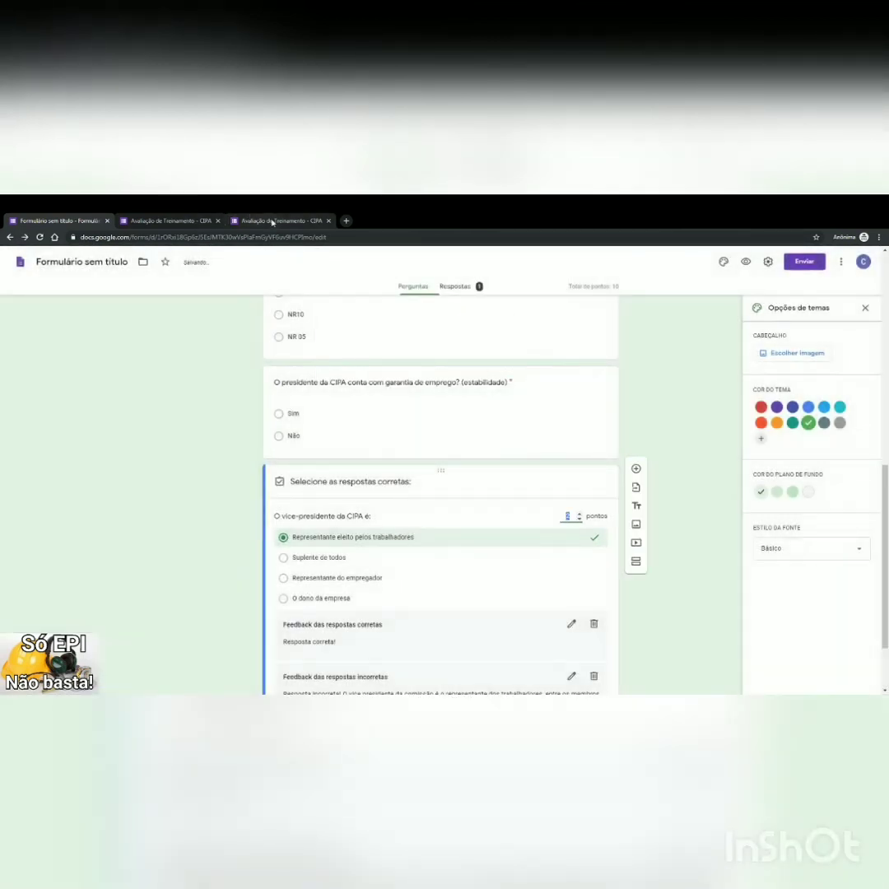
scroll(512, 463, "down", 3)
left_click(580, 646)
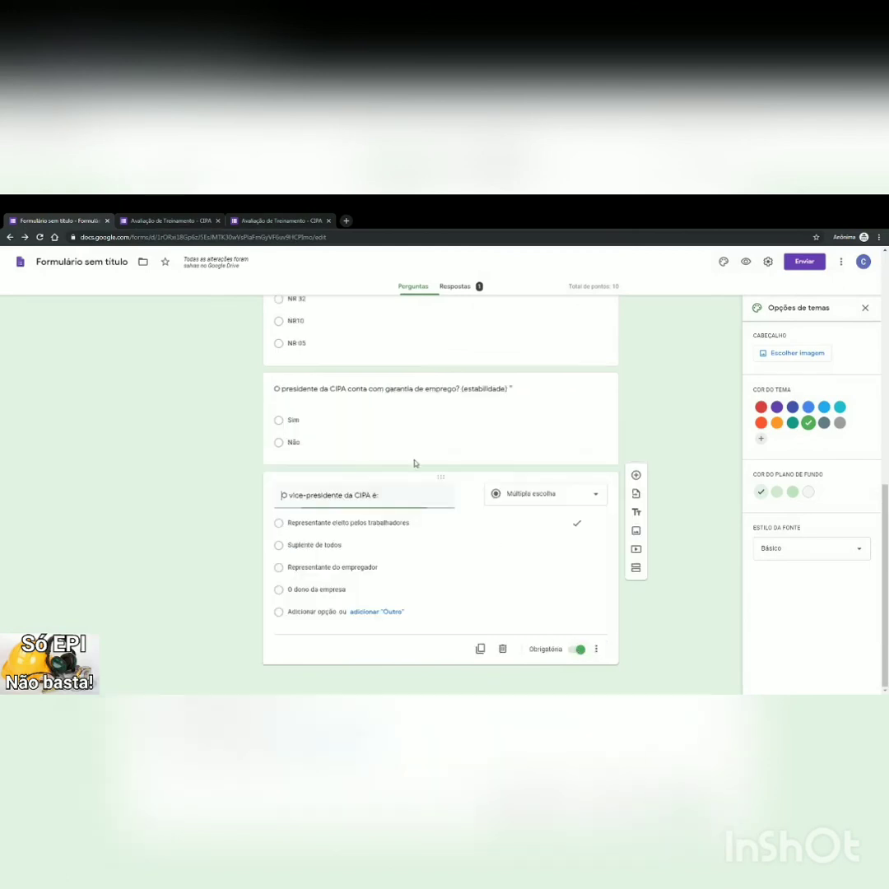
Step: Check the vice-president feedback on the test's score page, then close the score and submission confirmation pages
left_click(267, 219)
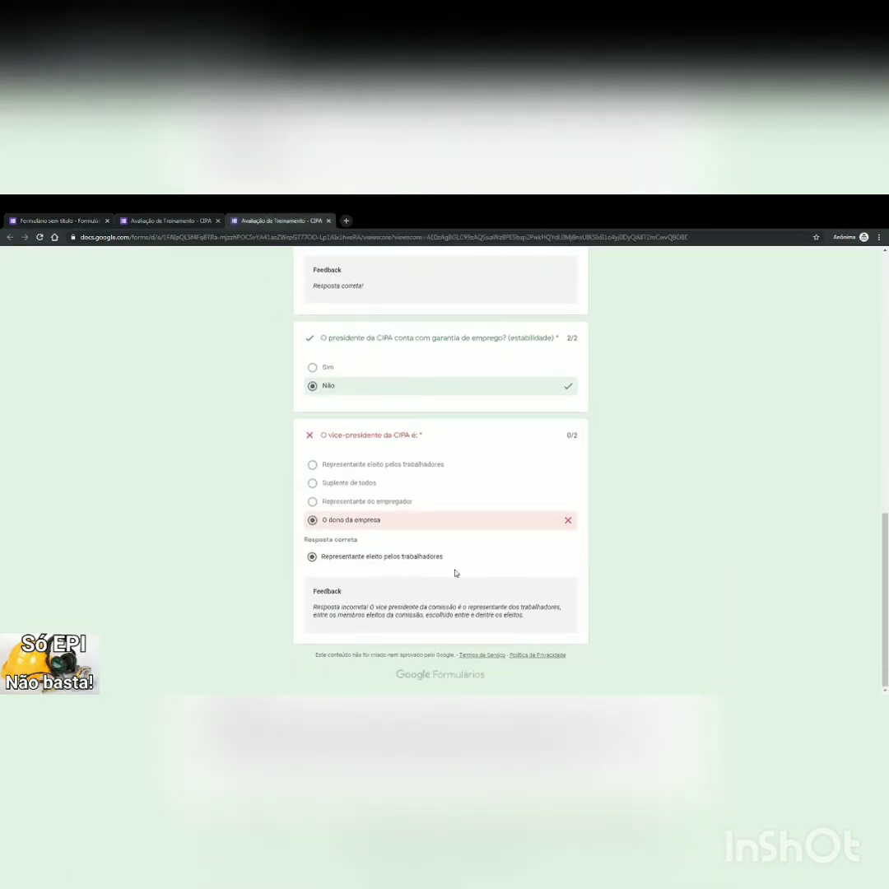
scroll(715, 558, "up", 2)
scroll(715, 557, "up", 10)
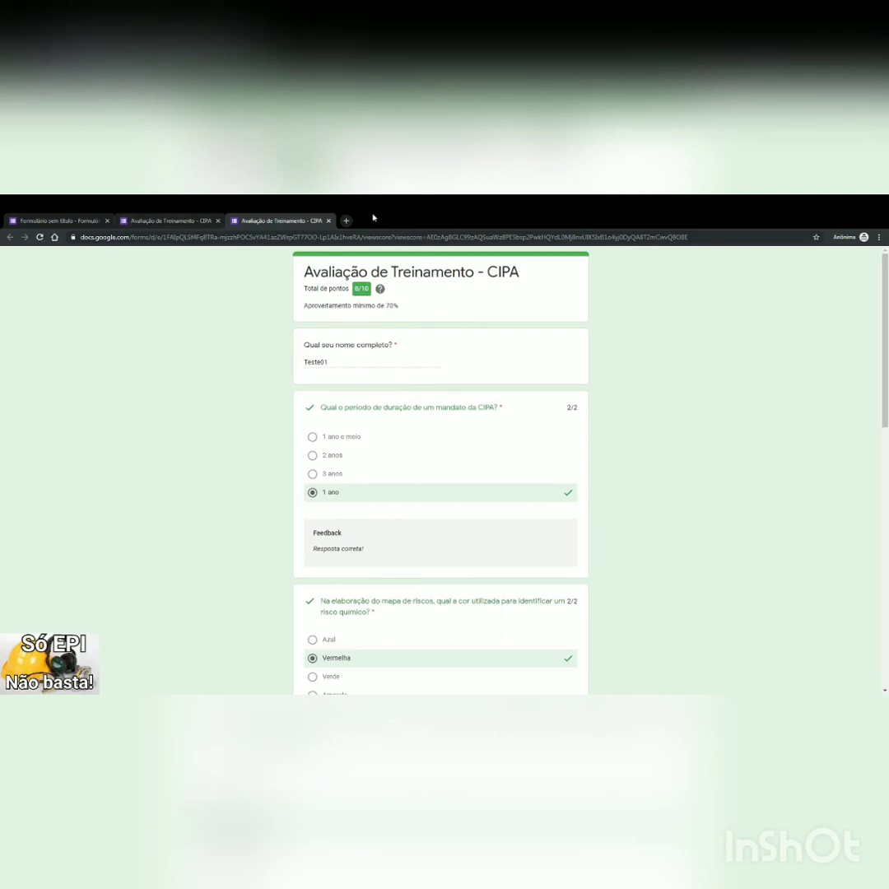
left_click(327, 221)
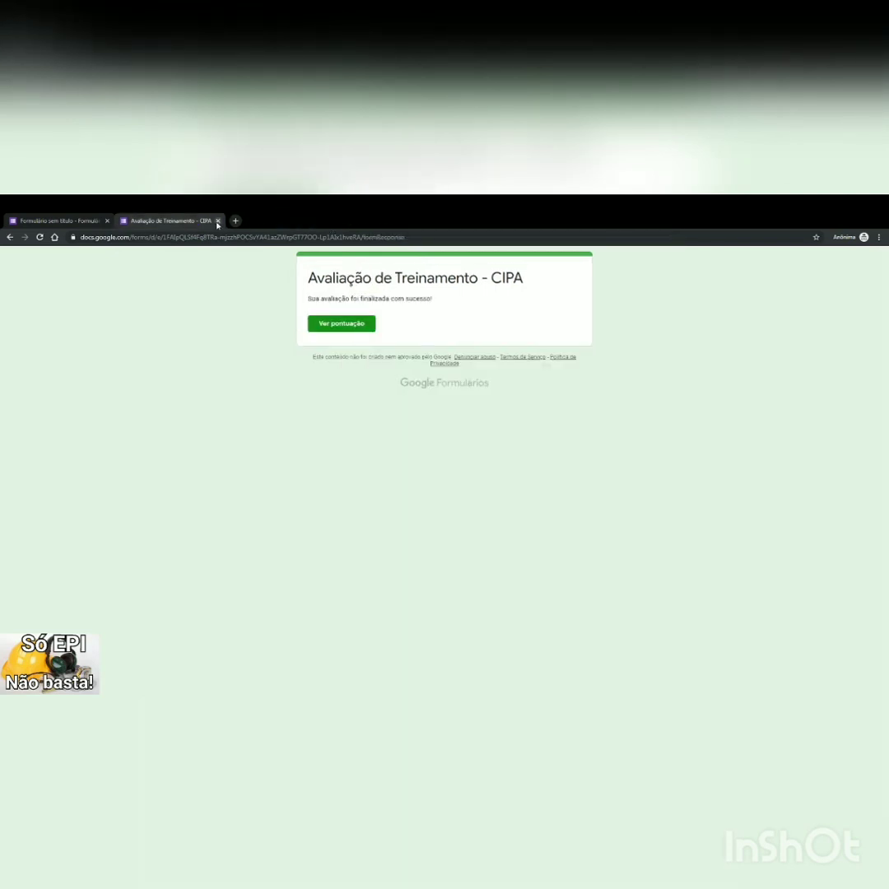
left_click(218, 221)
Step: Examine the form's response summary, including the score distribution, frequently missed questions and each question's answer chart
scroll(667, 416, "up", 12)
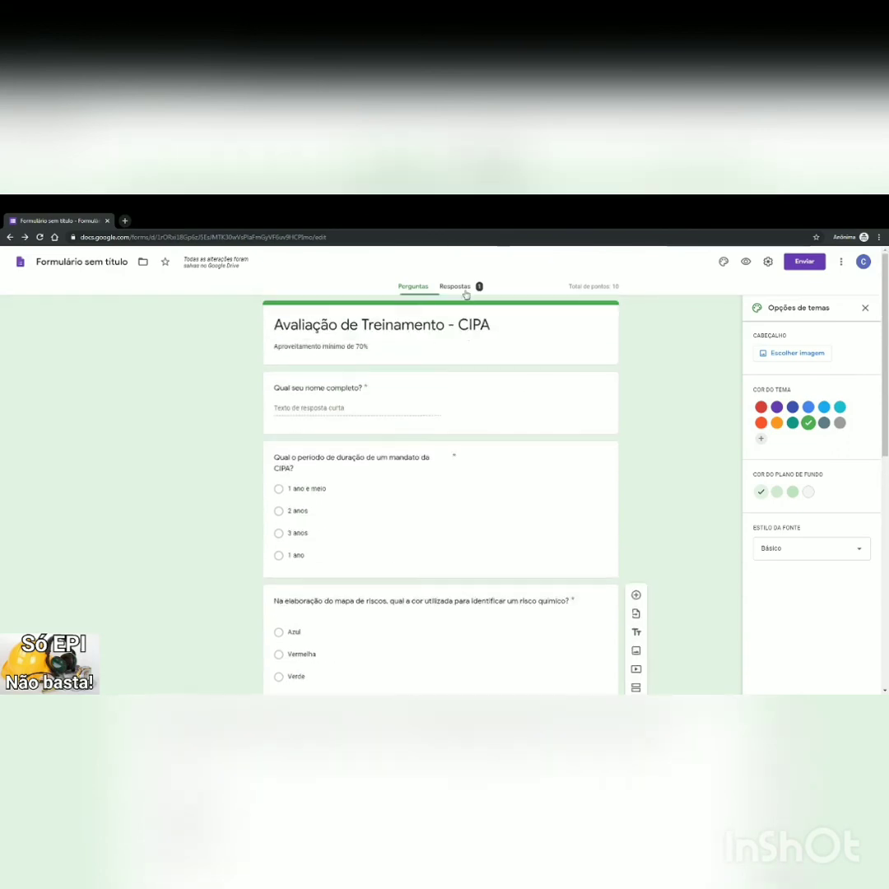
left_click(457, 287)
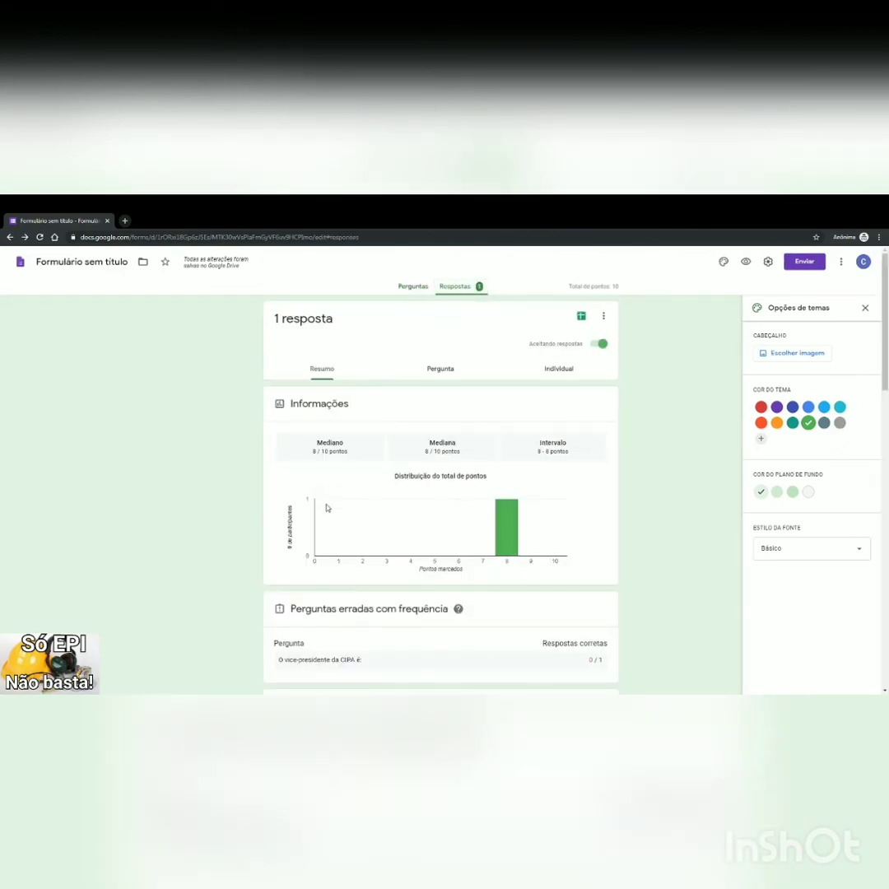
scroll(326, 508, "down", 5)
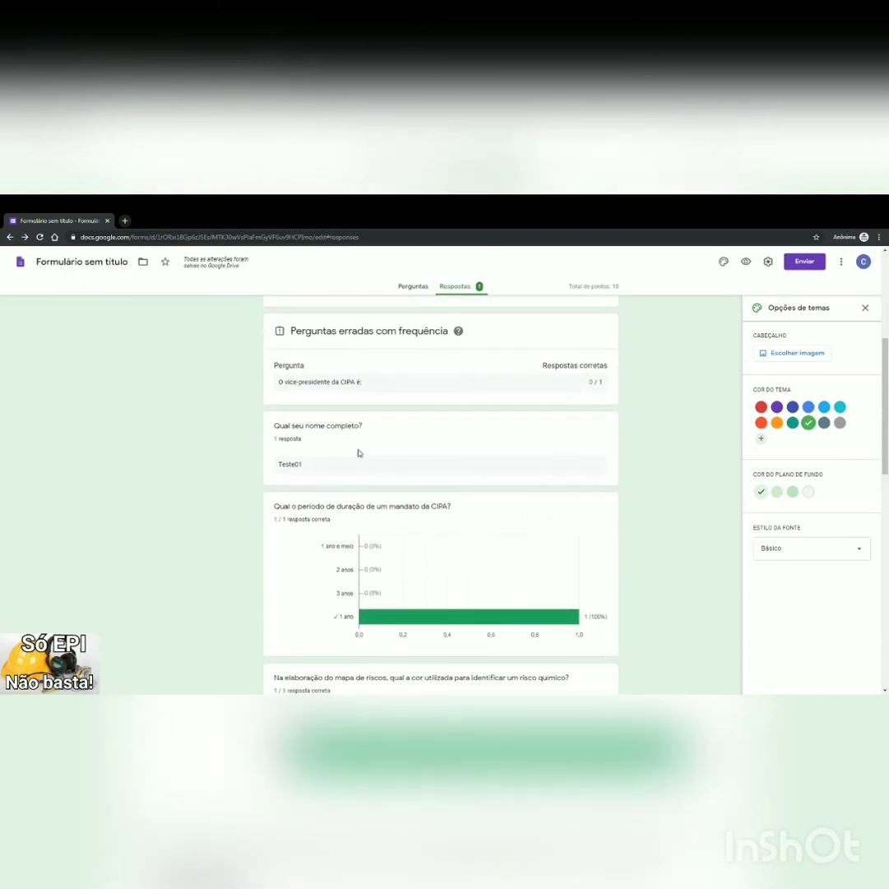
scroll(320, 461, "down", 2)
scroll(373, 476, "down", 2)
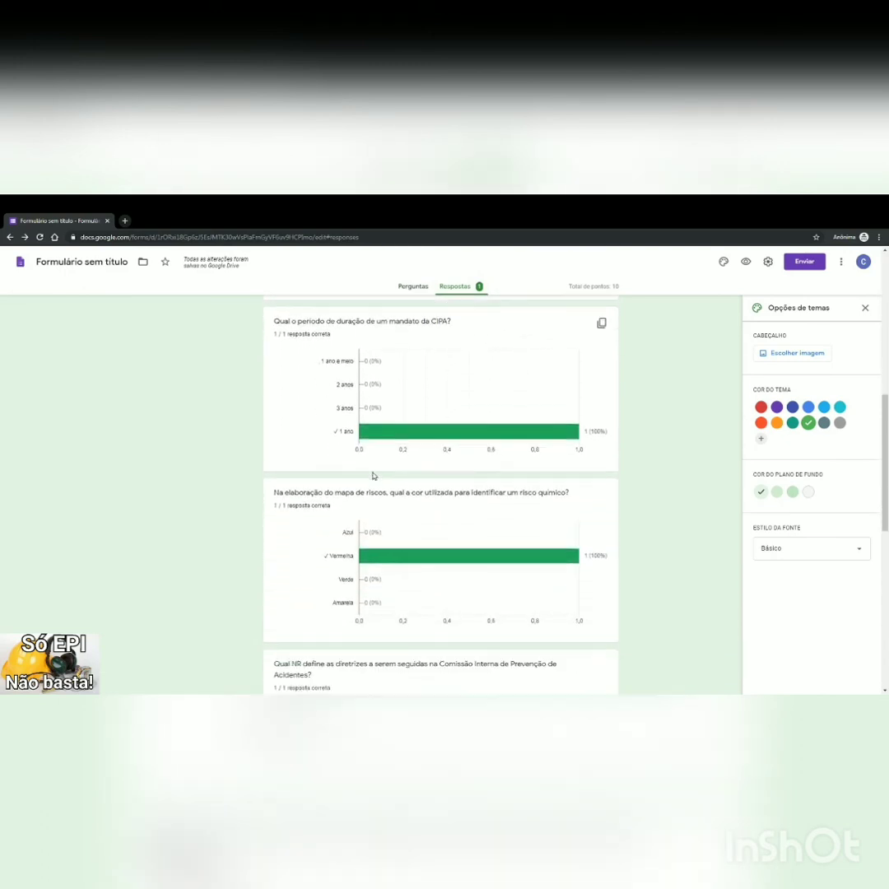
scroll(373, 476, "down", 10)
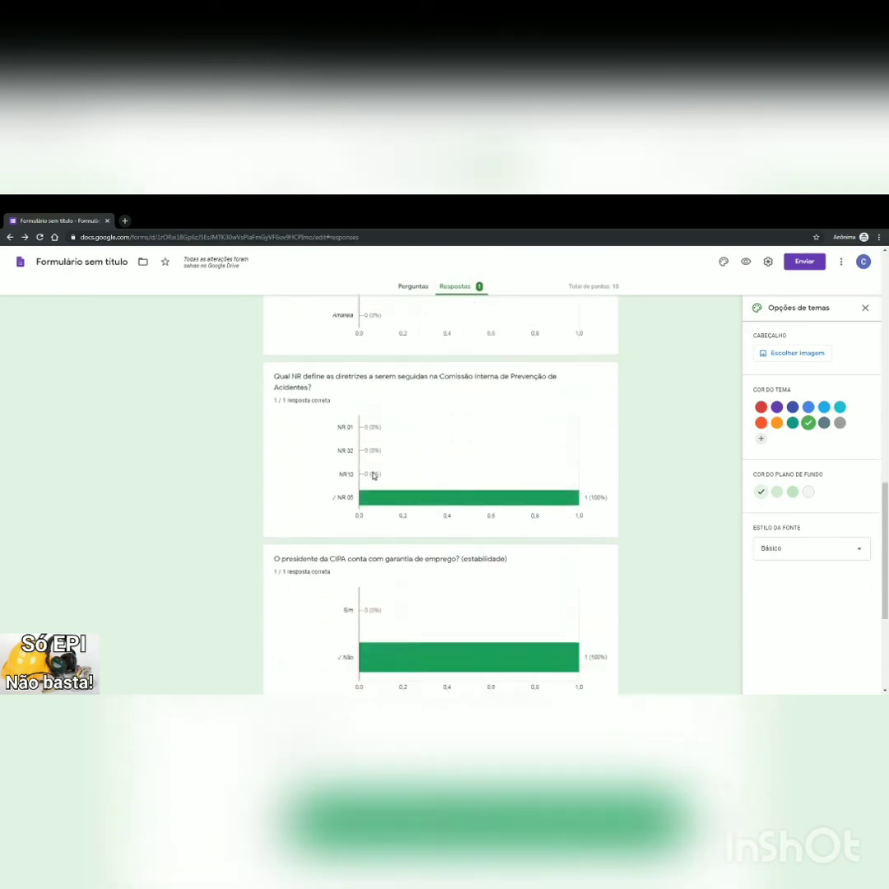
mouse_move(436, 628)
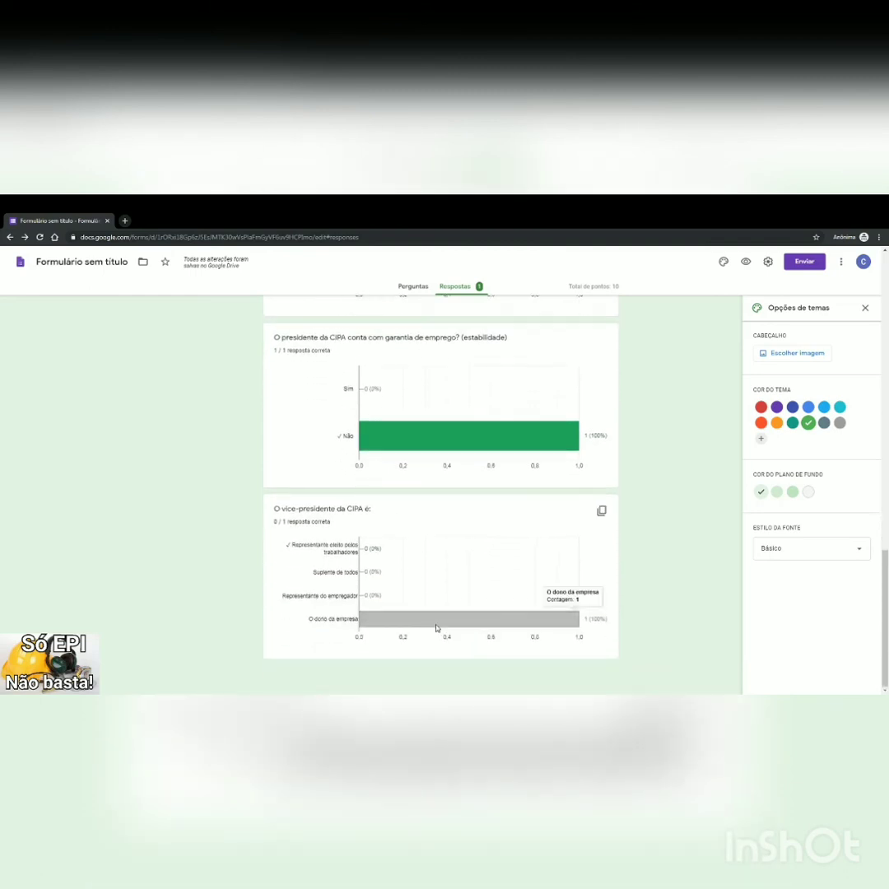
scroll(442, 625, "up", 20)
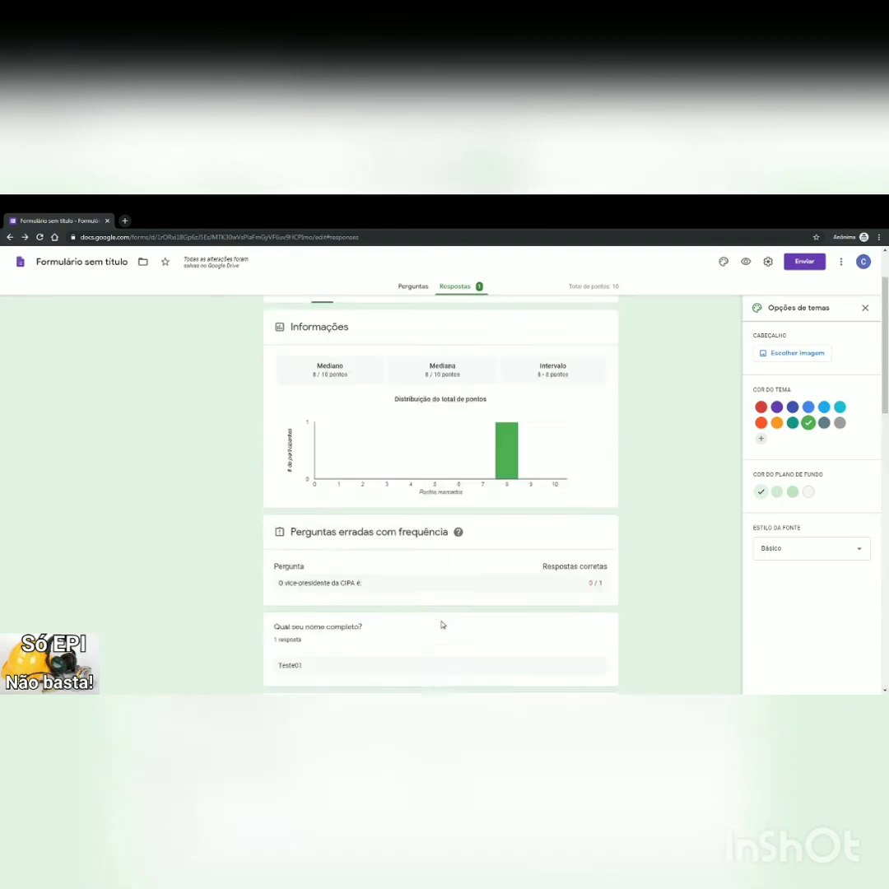
Step: View the responses by question, going from the full name question through to the NR guidelines question
left_click(446, 371)
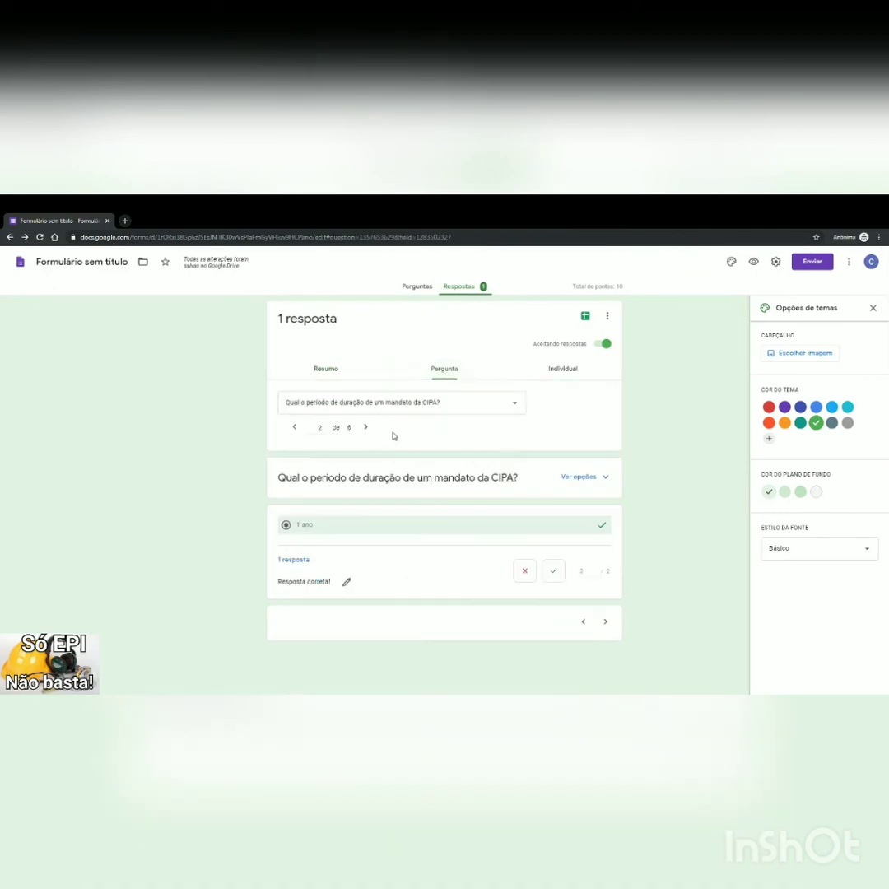
left_click(294, 428)
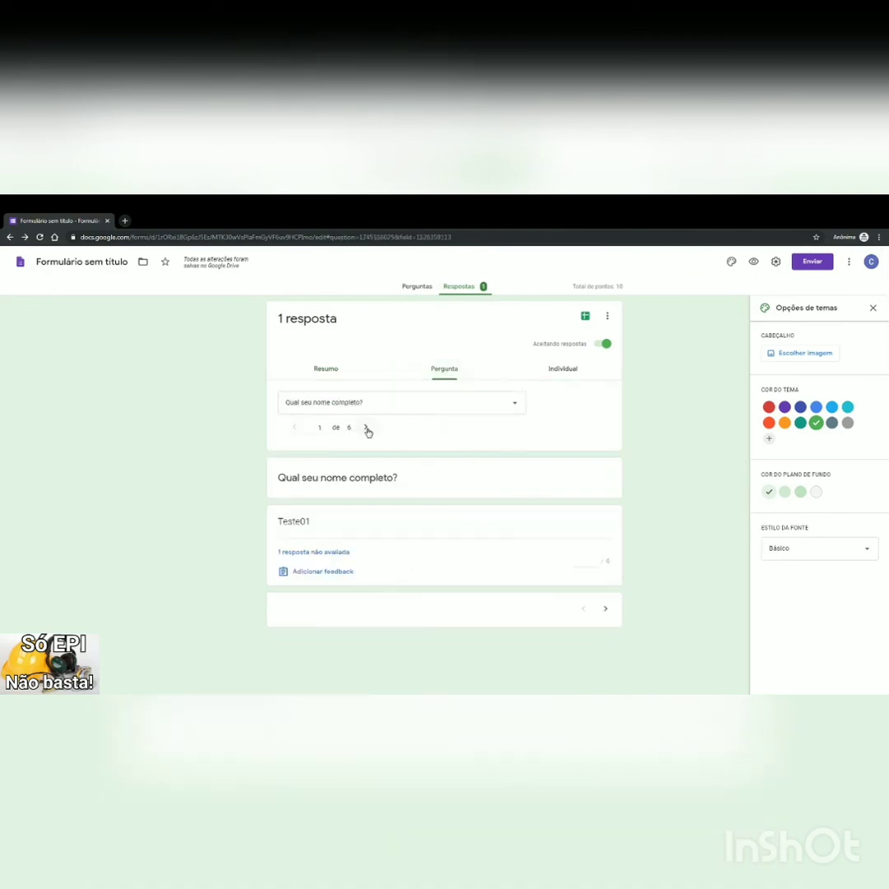
left_click(366, 429)
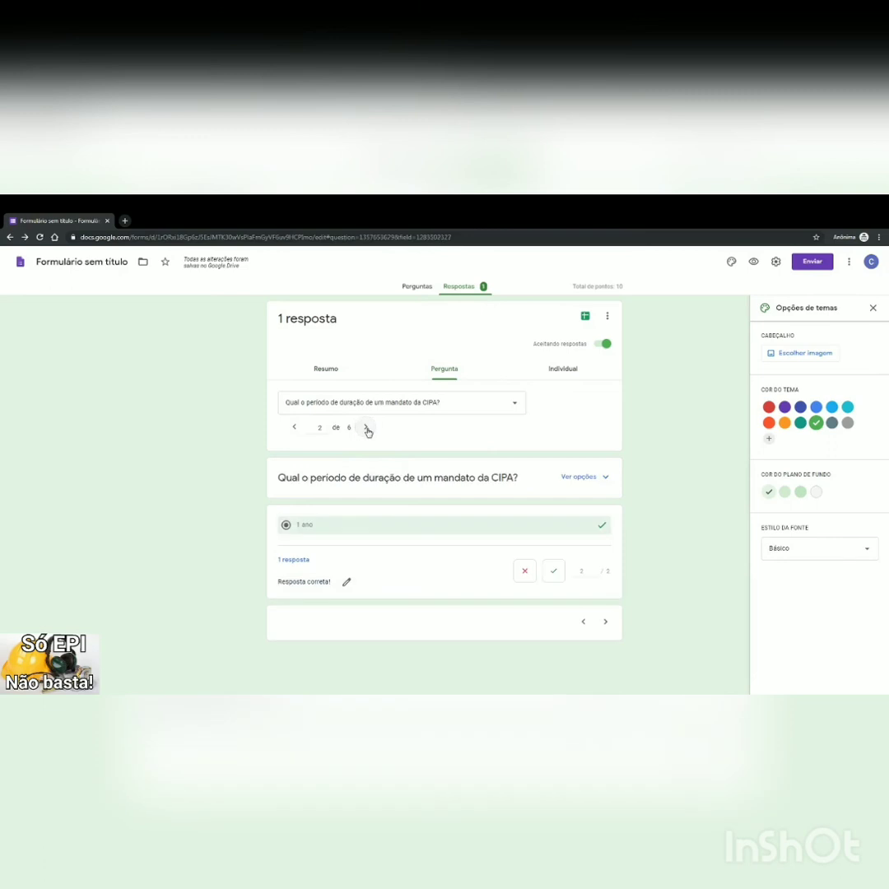
left_click(366, 429)
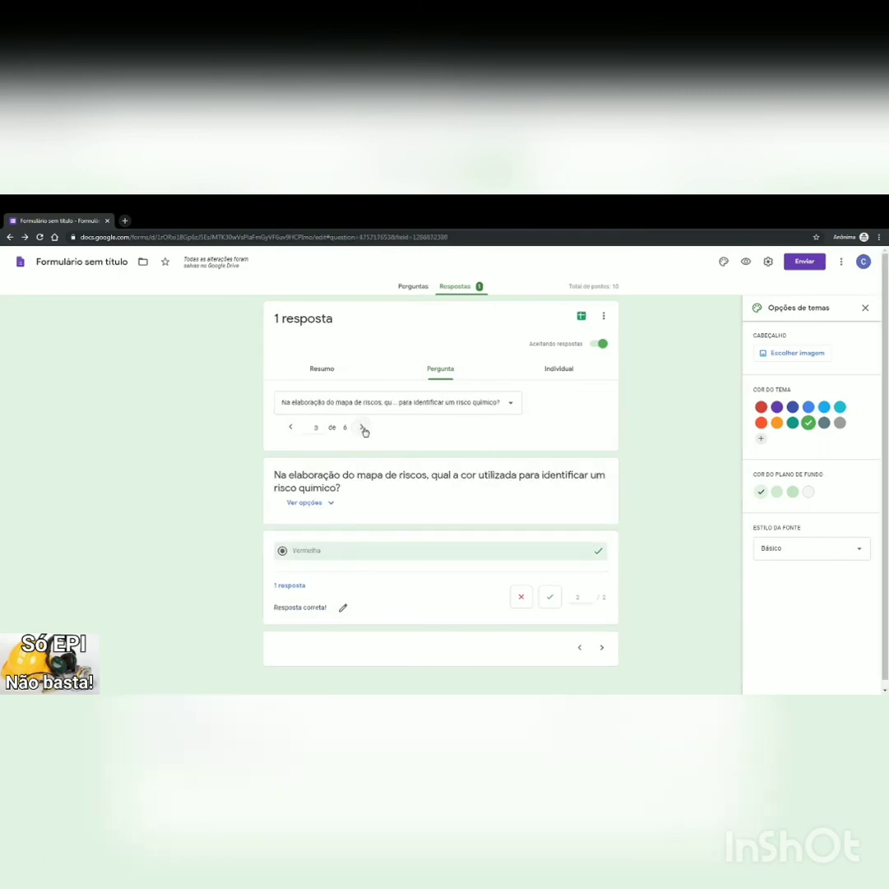
left_click(364, 428)
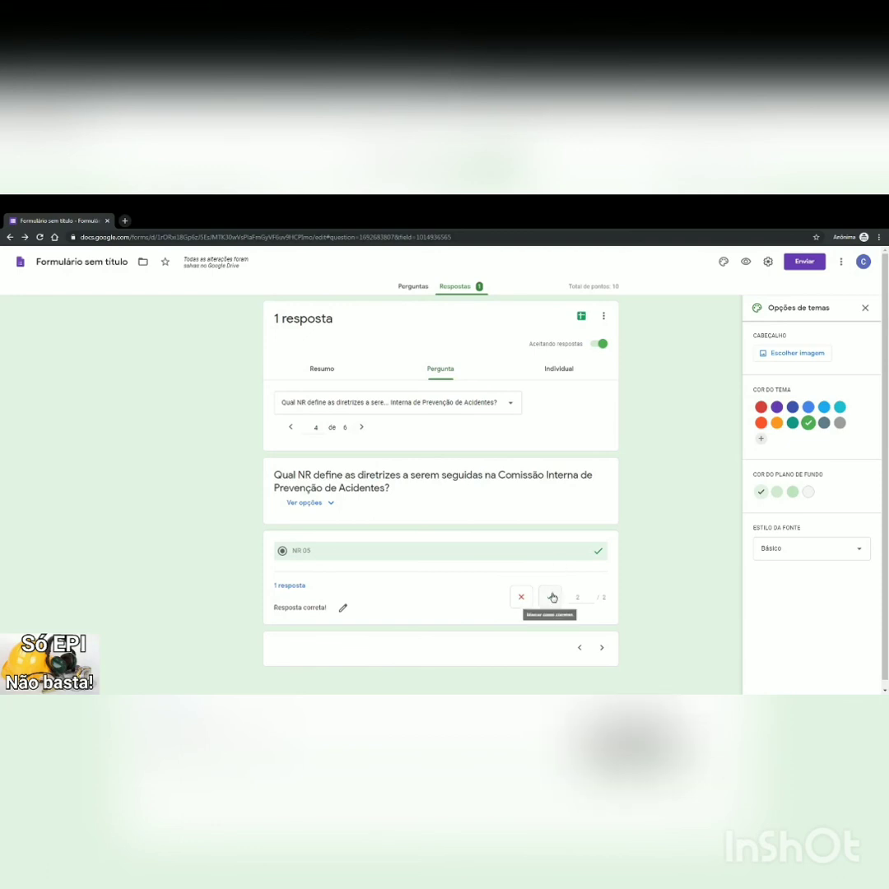
Step: View the responses to the president and vice-president questions, then examine the whole individual submission with its answers, points and feedback
left_click(362, 427)
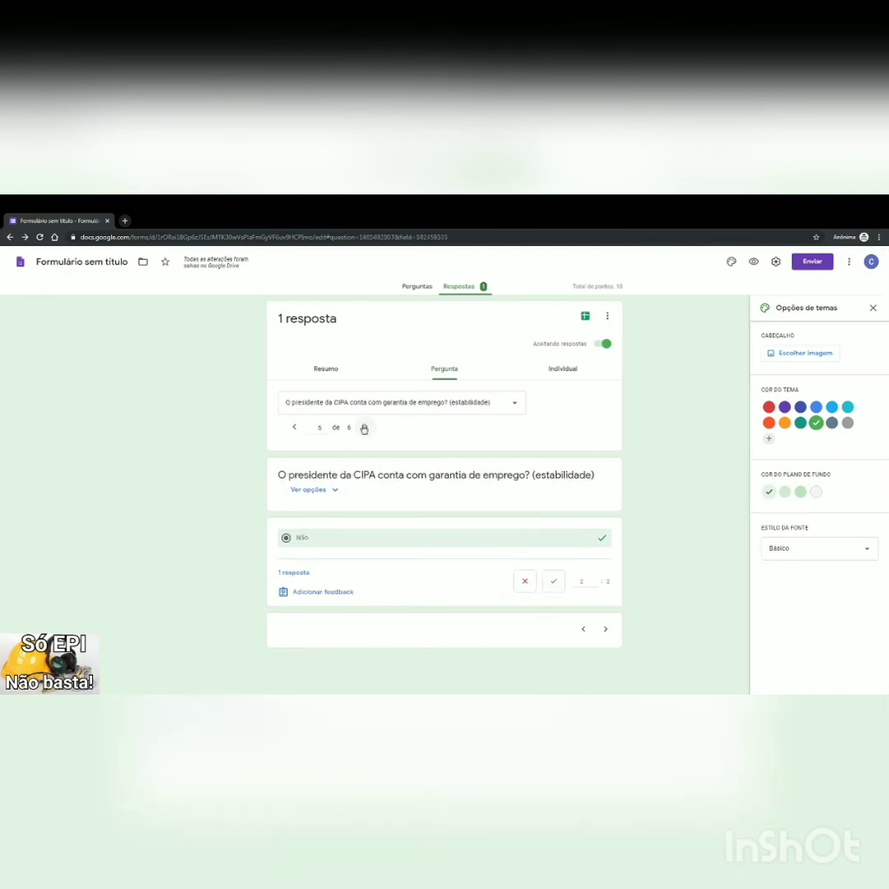
left_click(363, 428)
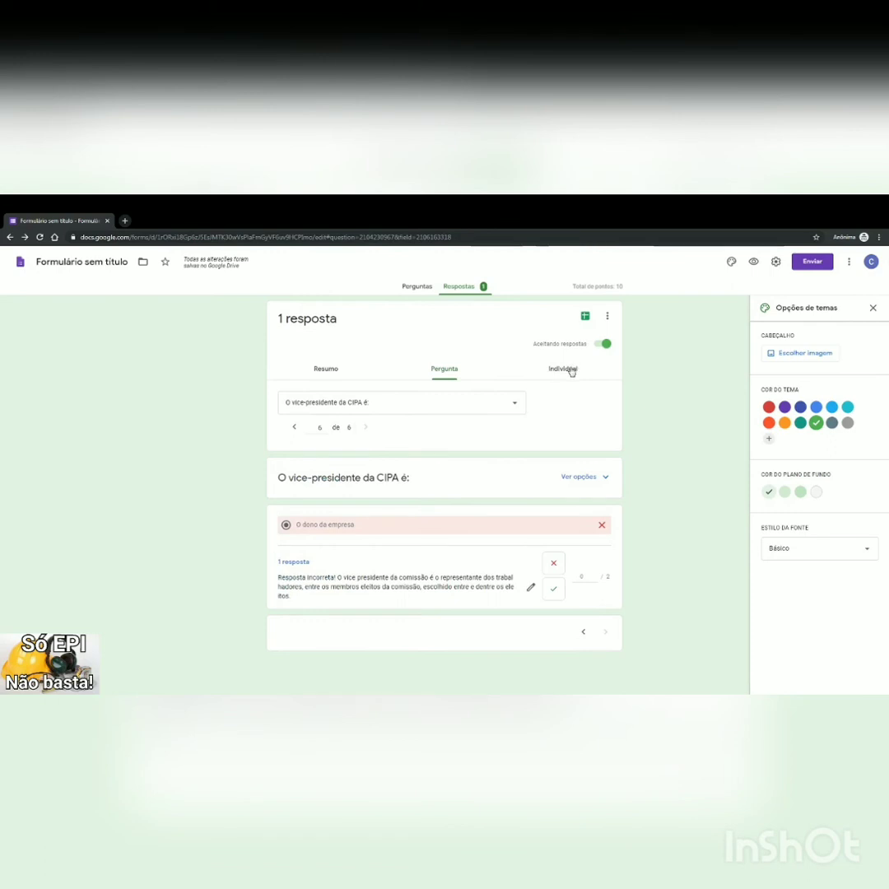
left_click(568, 370)
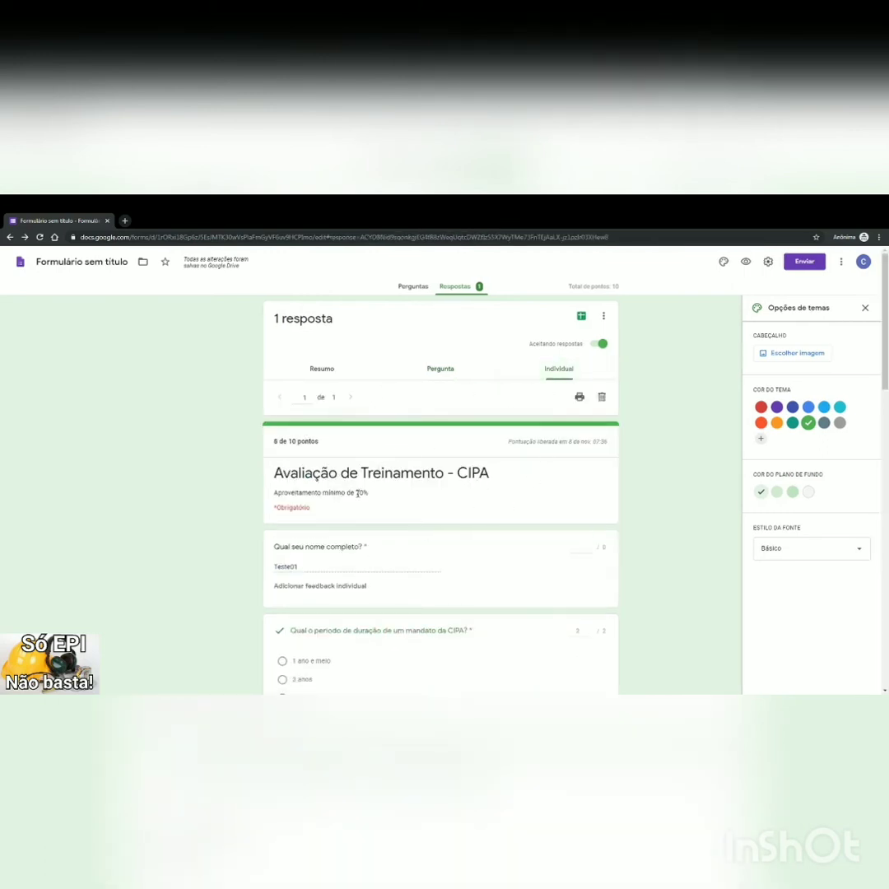
scroll(358, 492, "down", 5)
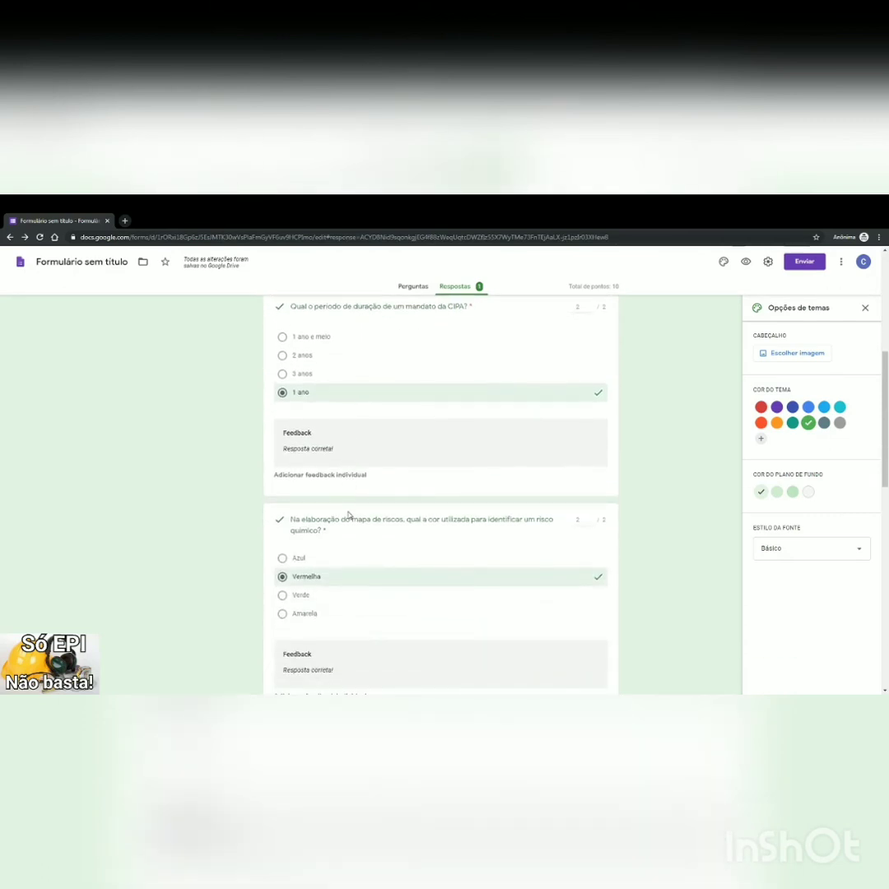
scroll(348, 515, "down", 3)
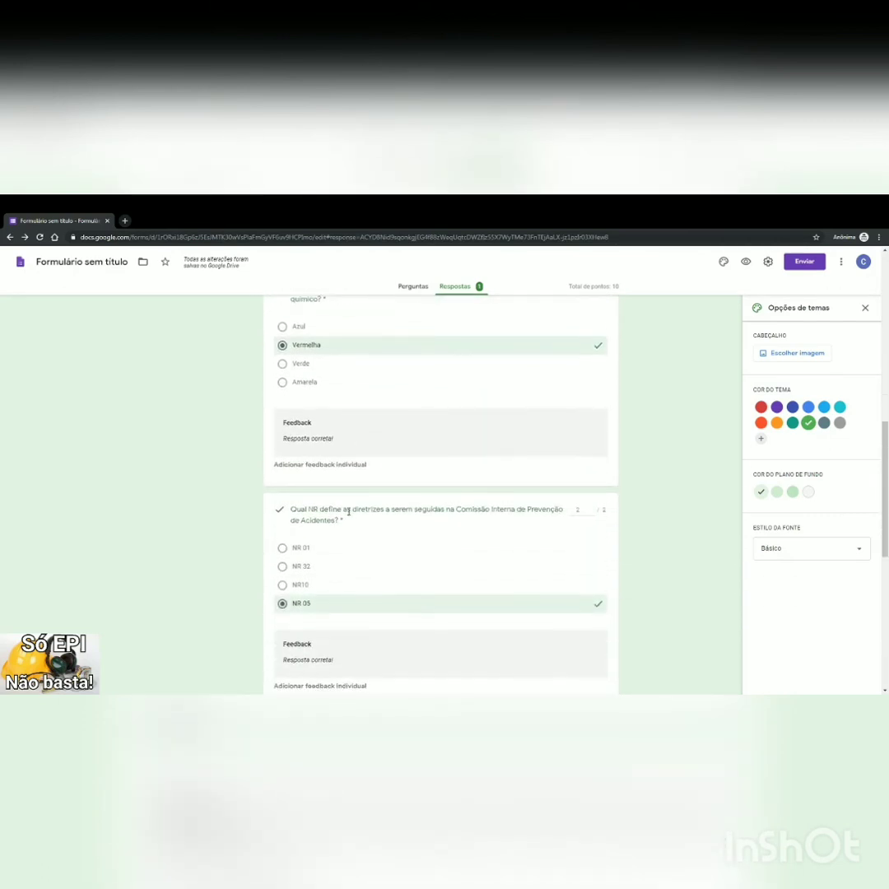
scroll(350, 513, "down", 5)
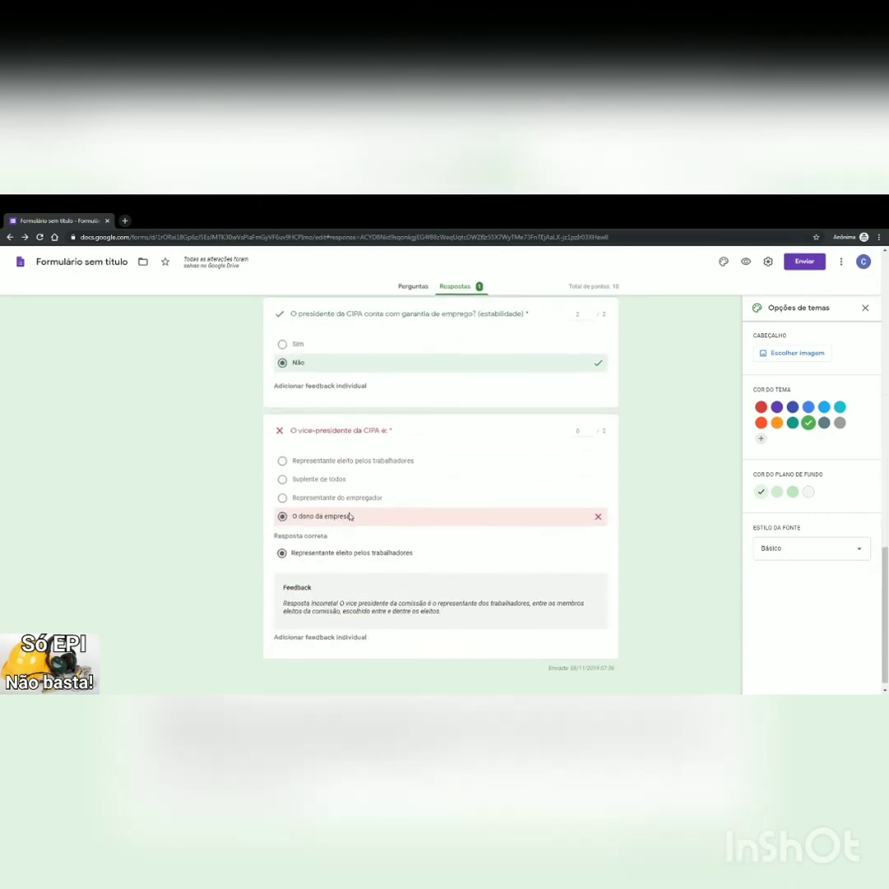
scroll(349, 516, "up", 12)
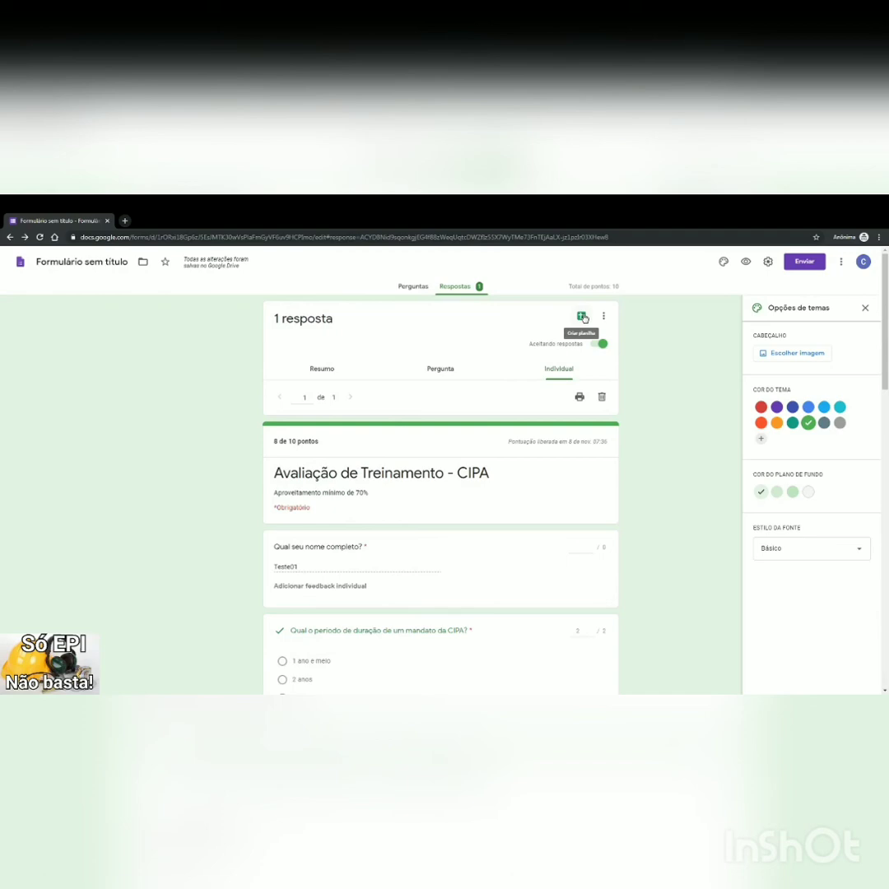
Step: Create a new spreadsheet as the destination for the form's responses
left_click(581, 317)
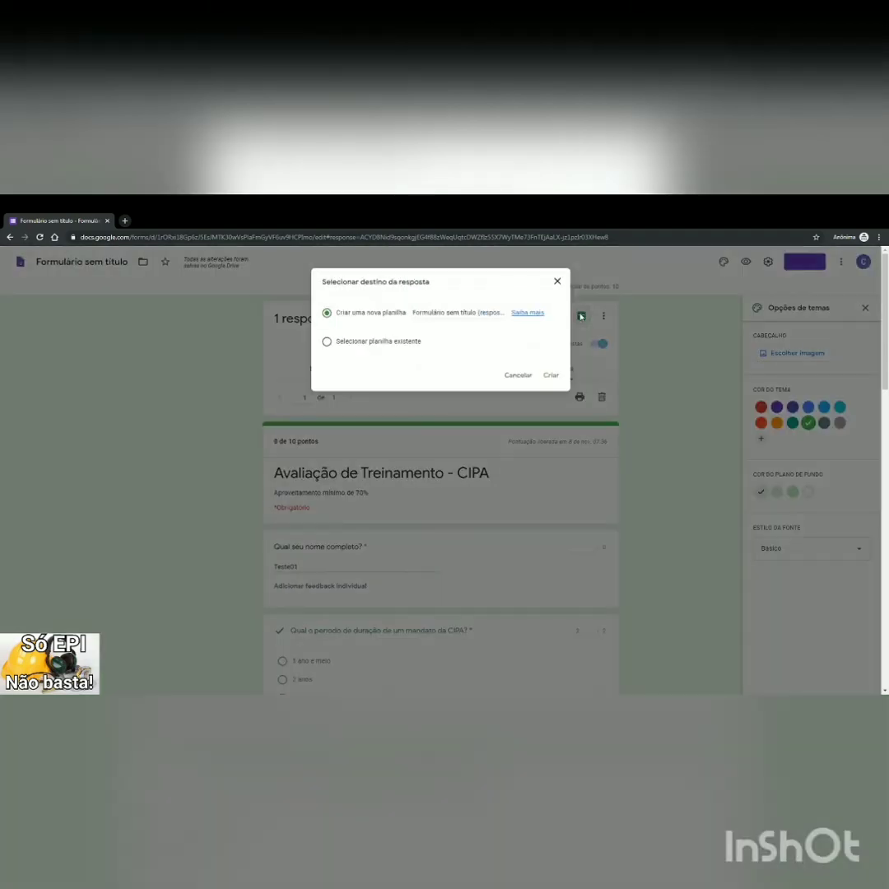
left_click(551, 375)
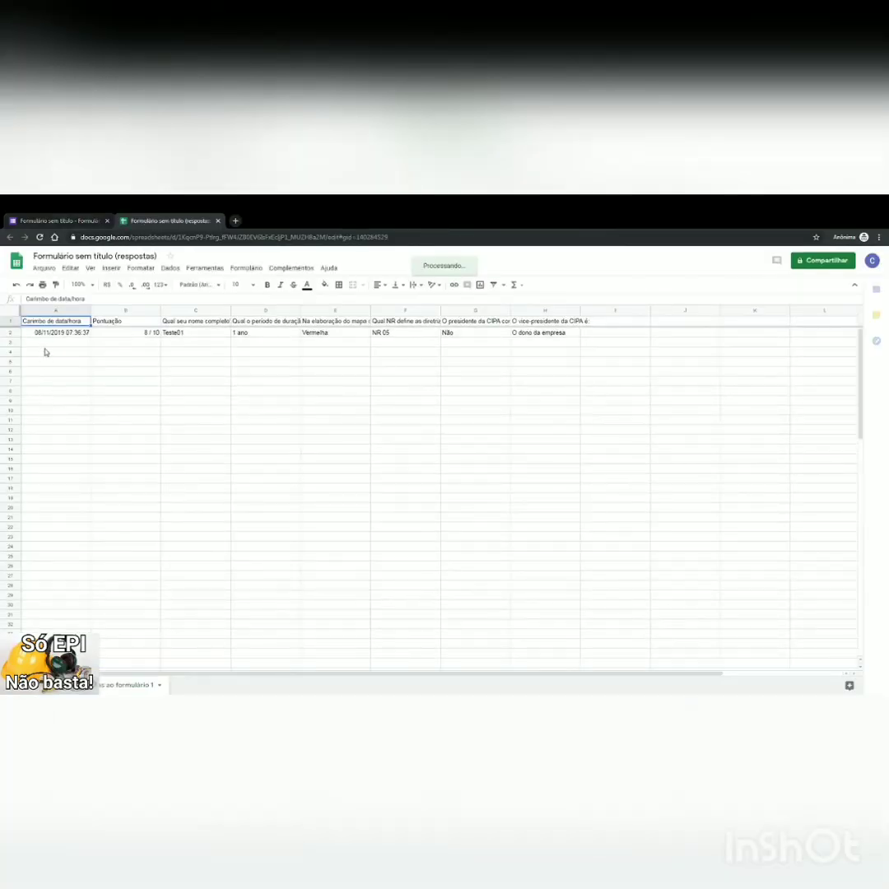
Step: Examine the recorded response in the spreadsheet, including the respondent name and score, then close the spreadsheet
left_click(550, 334)
left_click_drag(45, 324, 523, 338)
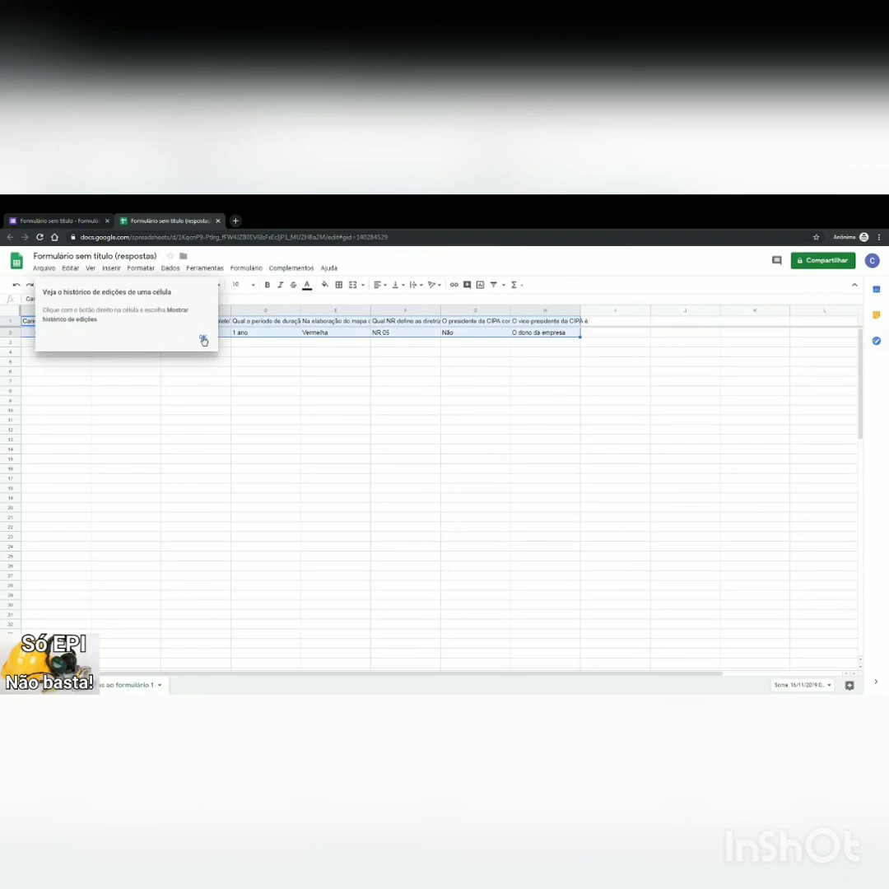
left_click(202, 338)
left_click(180, 334)
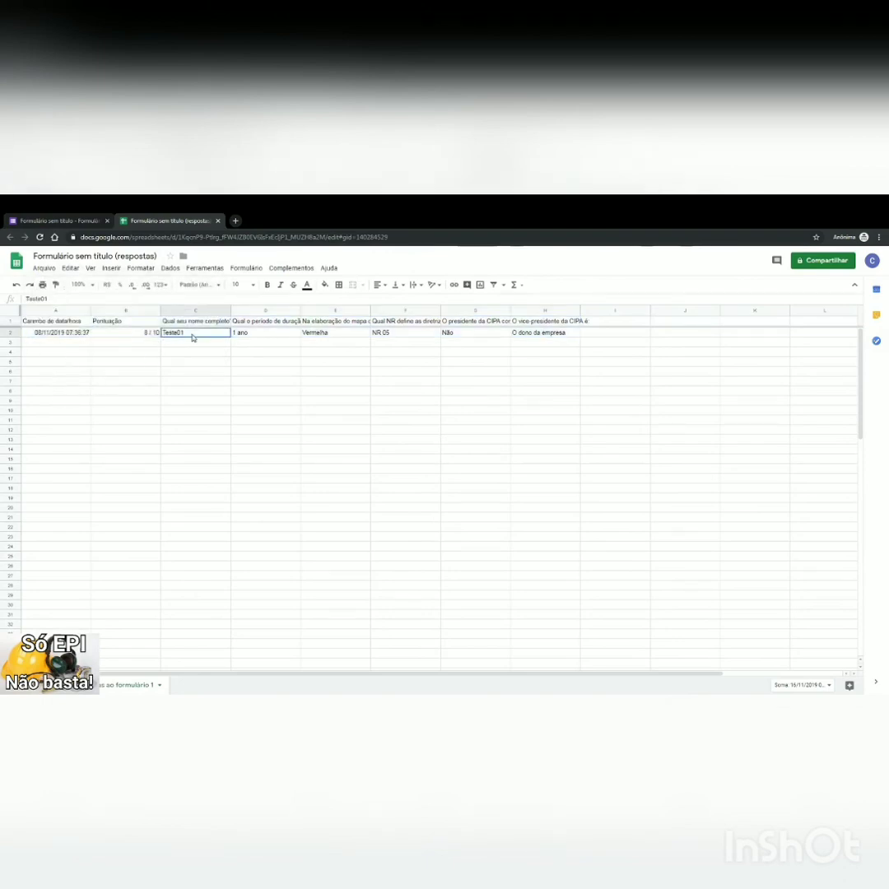
left_click(139, 334)
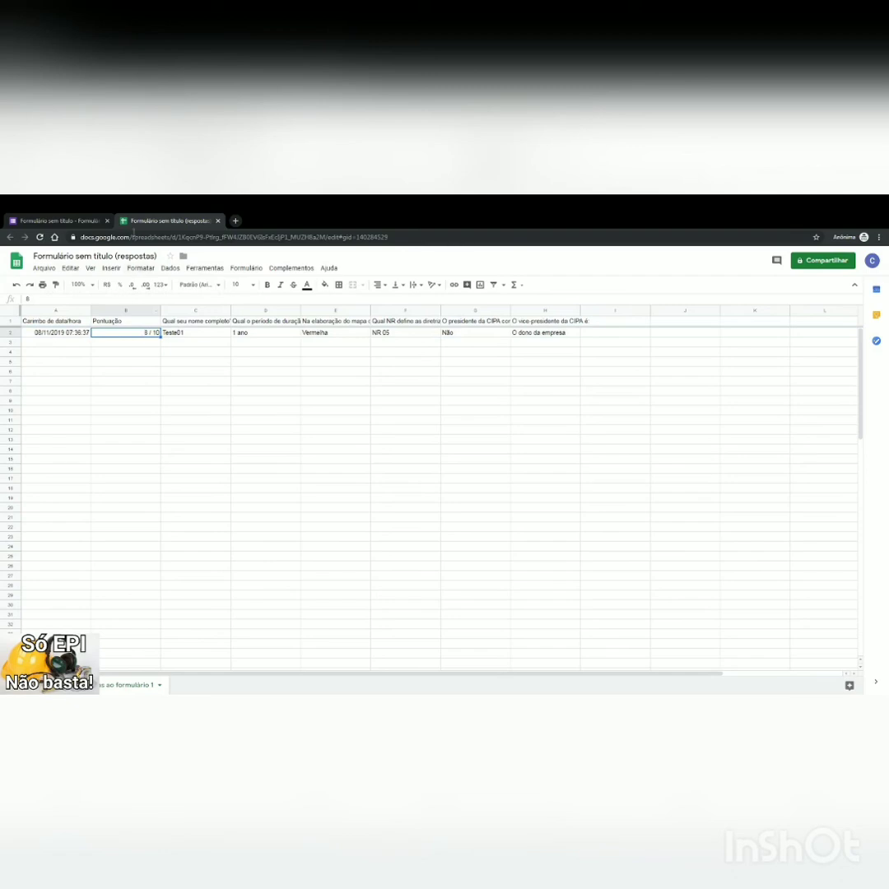
left_click(218, 221)
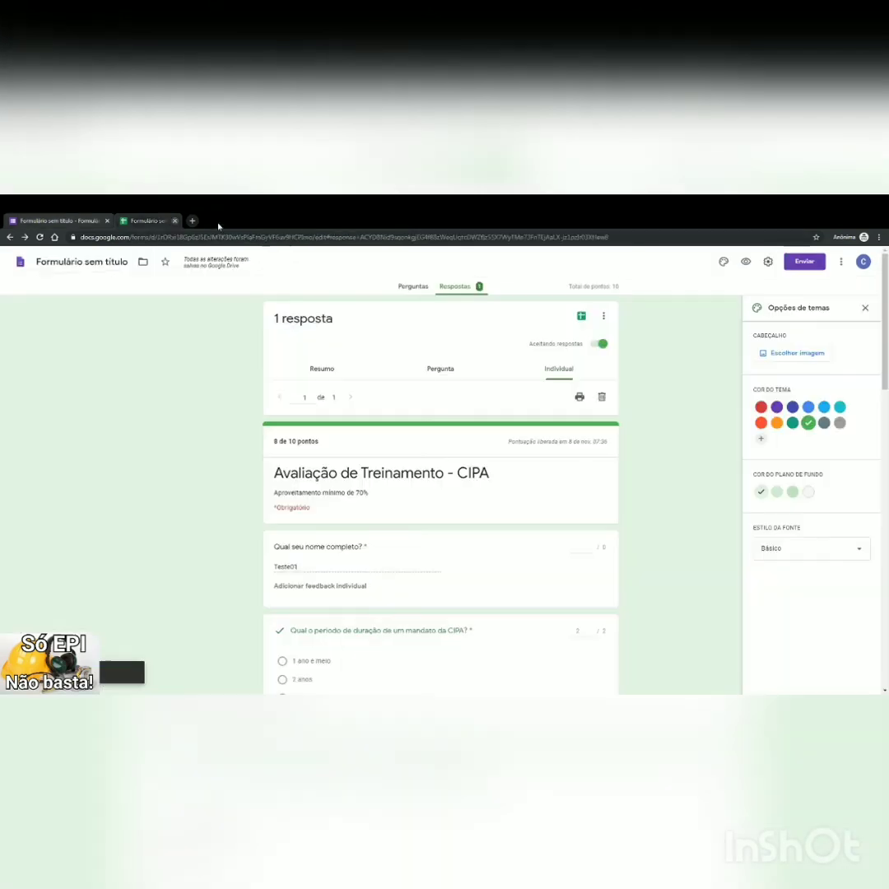
Step: Return to the form's questions and rename the form file as "Avaliação de Treinamento - CIPA"
left_click(413, 287)
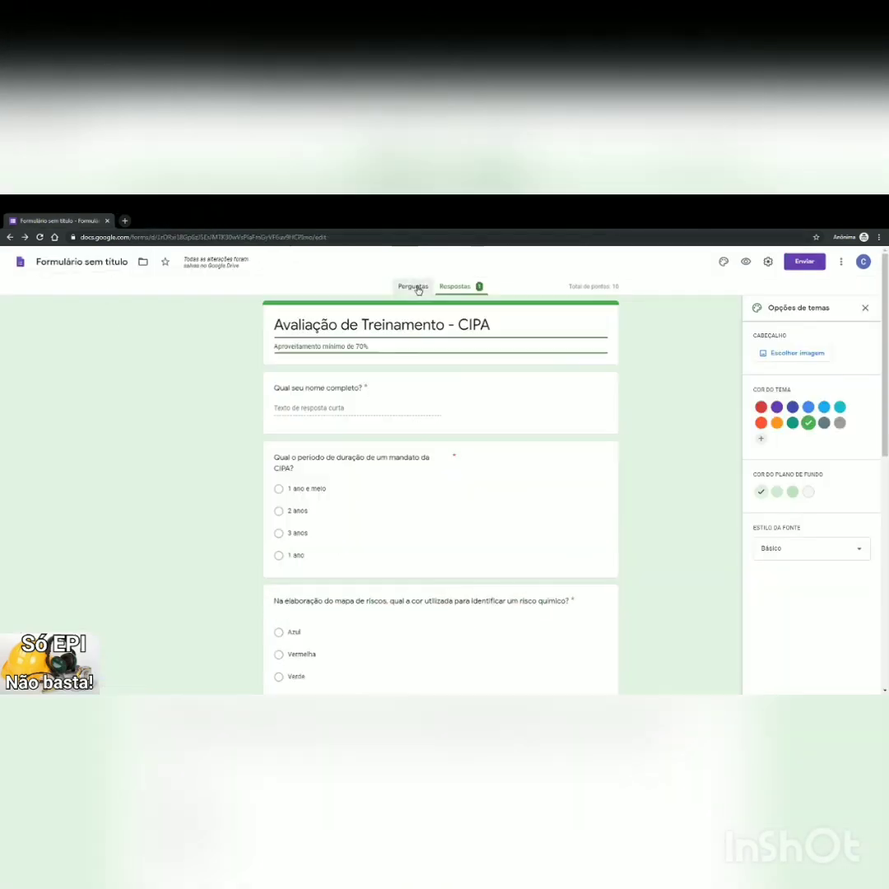
left_click(81, 262)
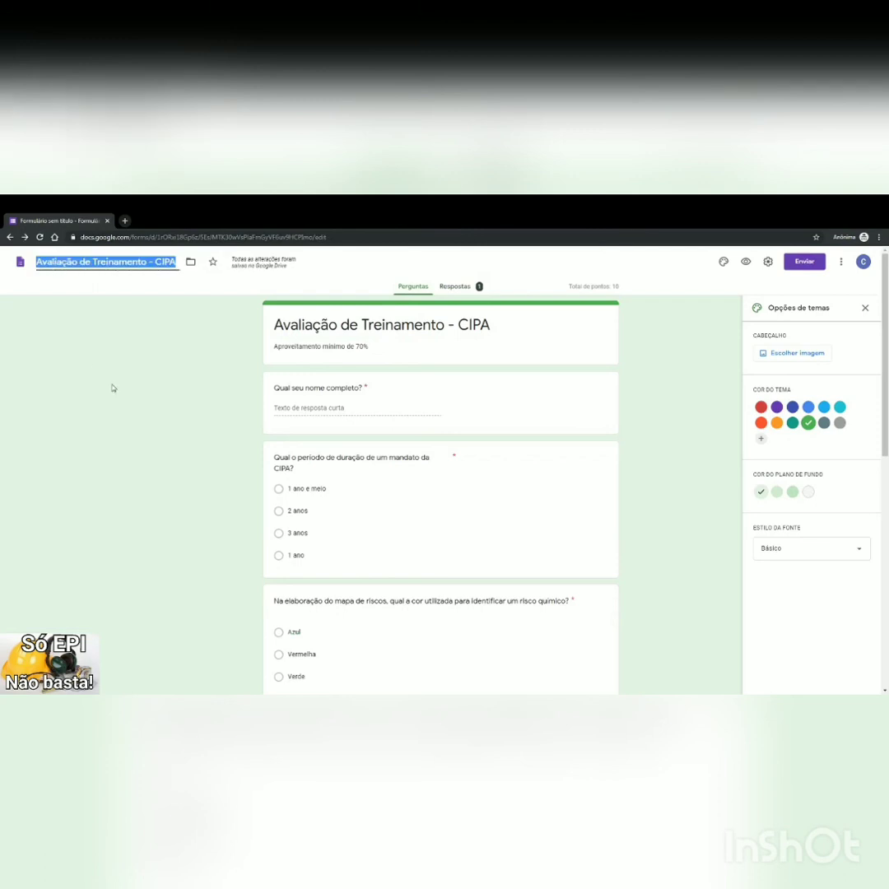
left_click(127, 406)
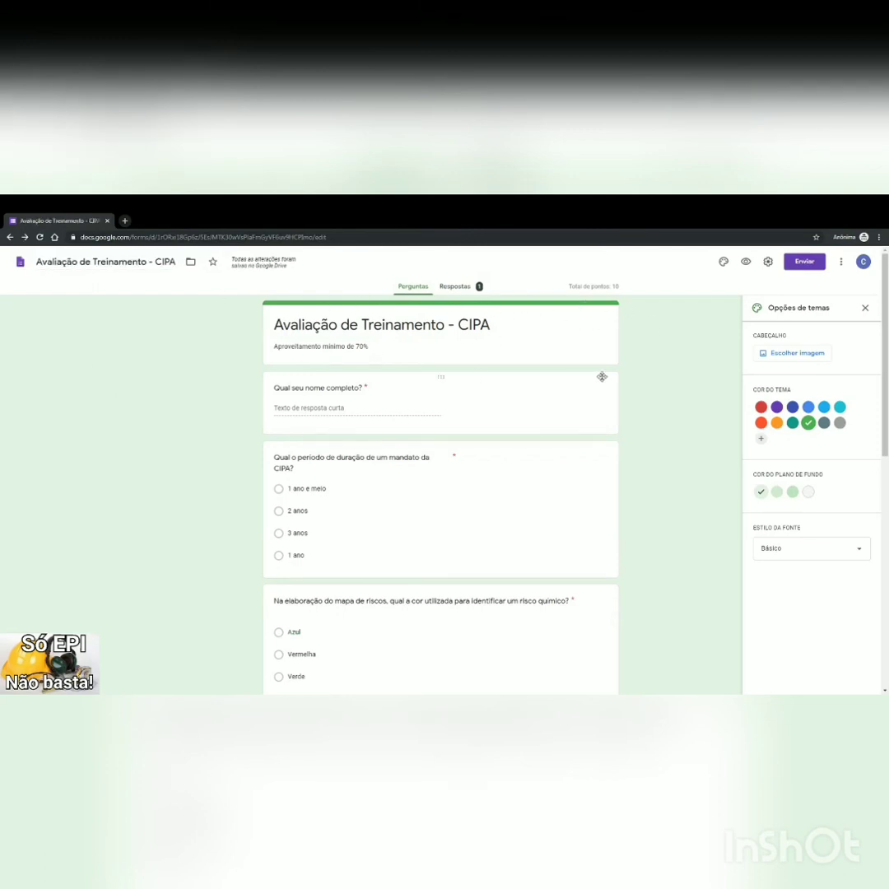
Step: Copy the form's sharing link as a short URL, then close the send dialog
left_click(804, 262)
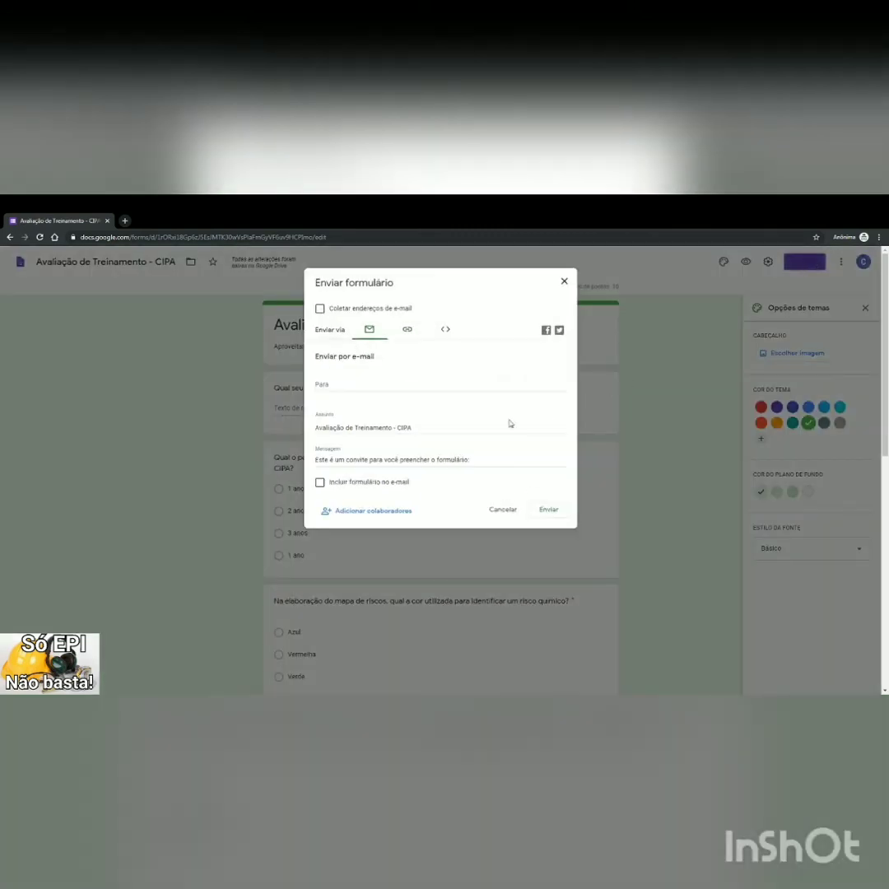
left_click(408, 330)
left_click(320, 388)
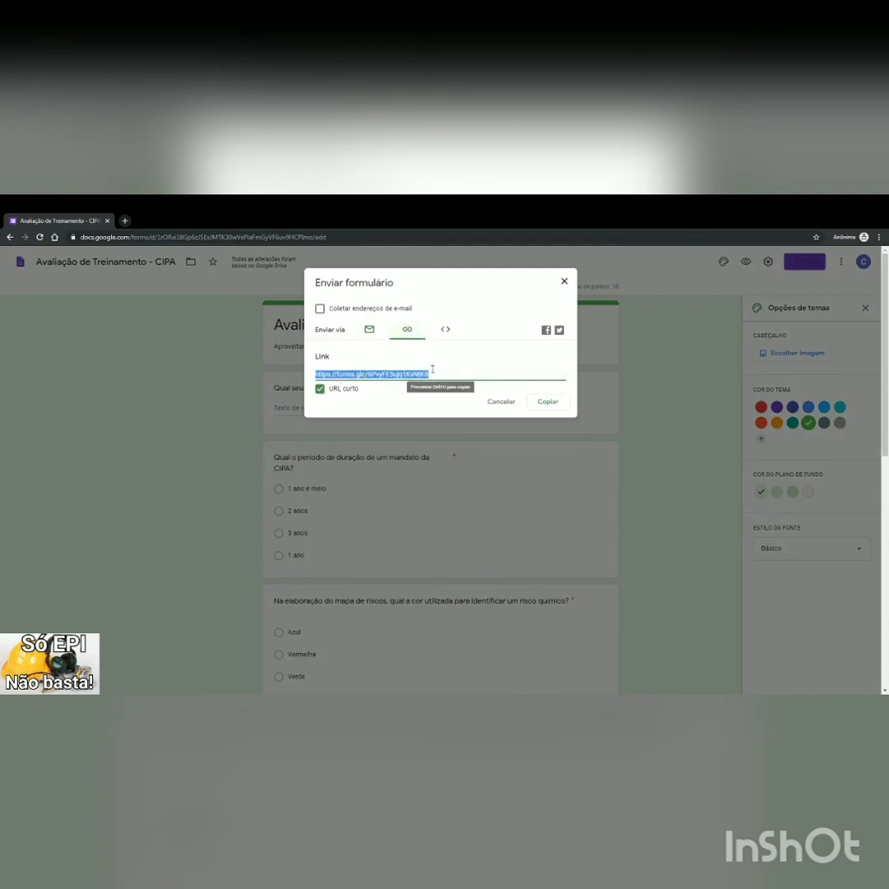
left_click(545, 407)
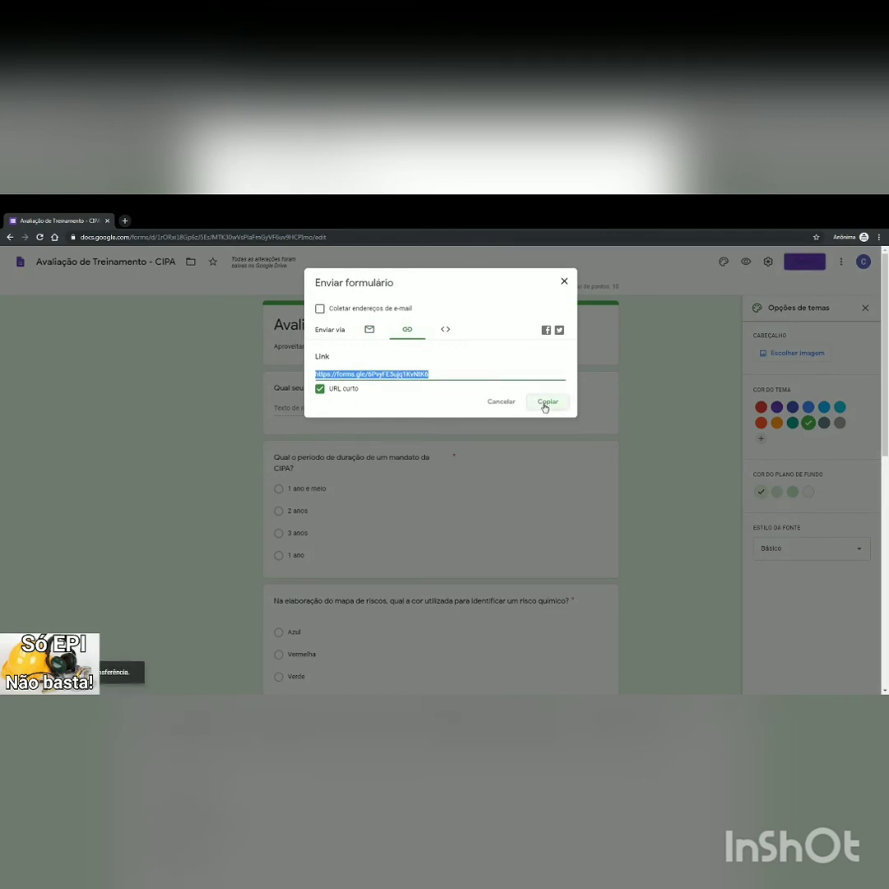
left_click(564, 281)
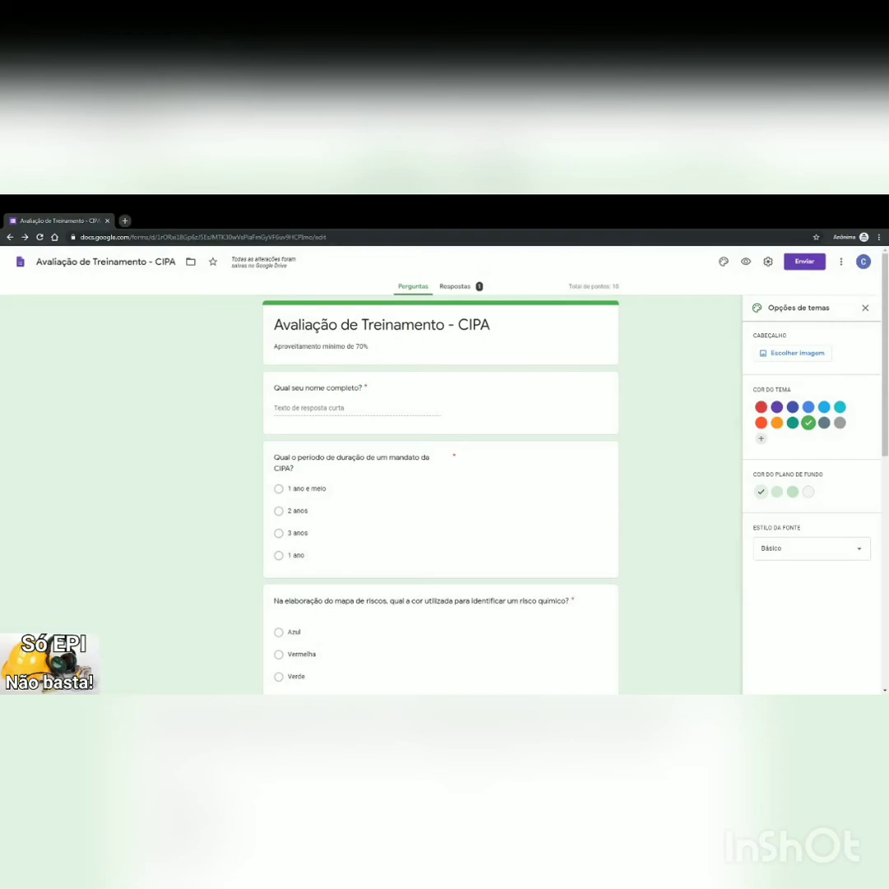